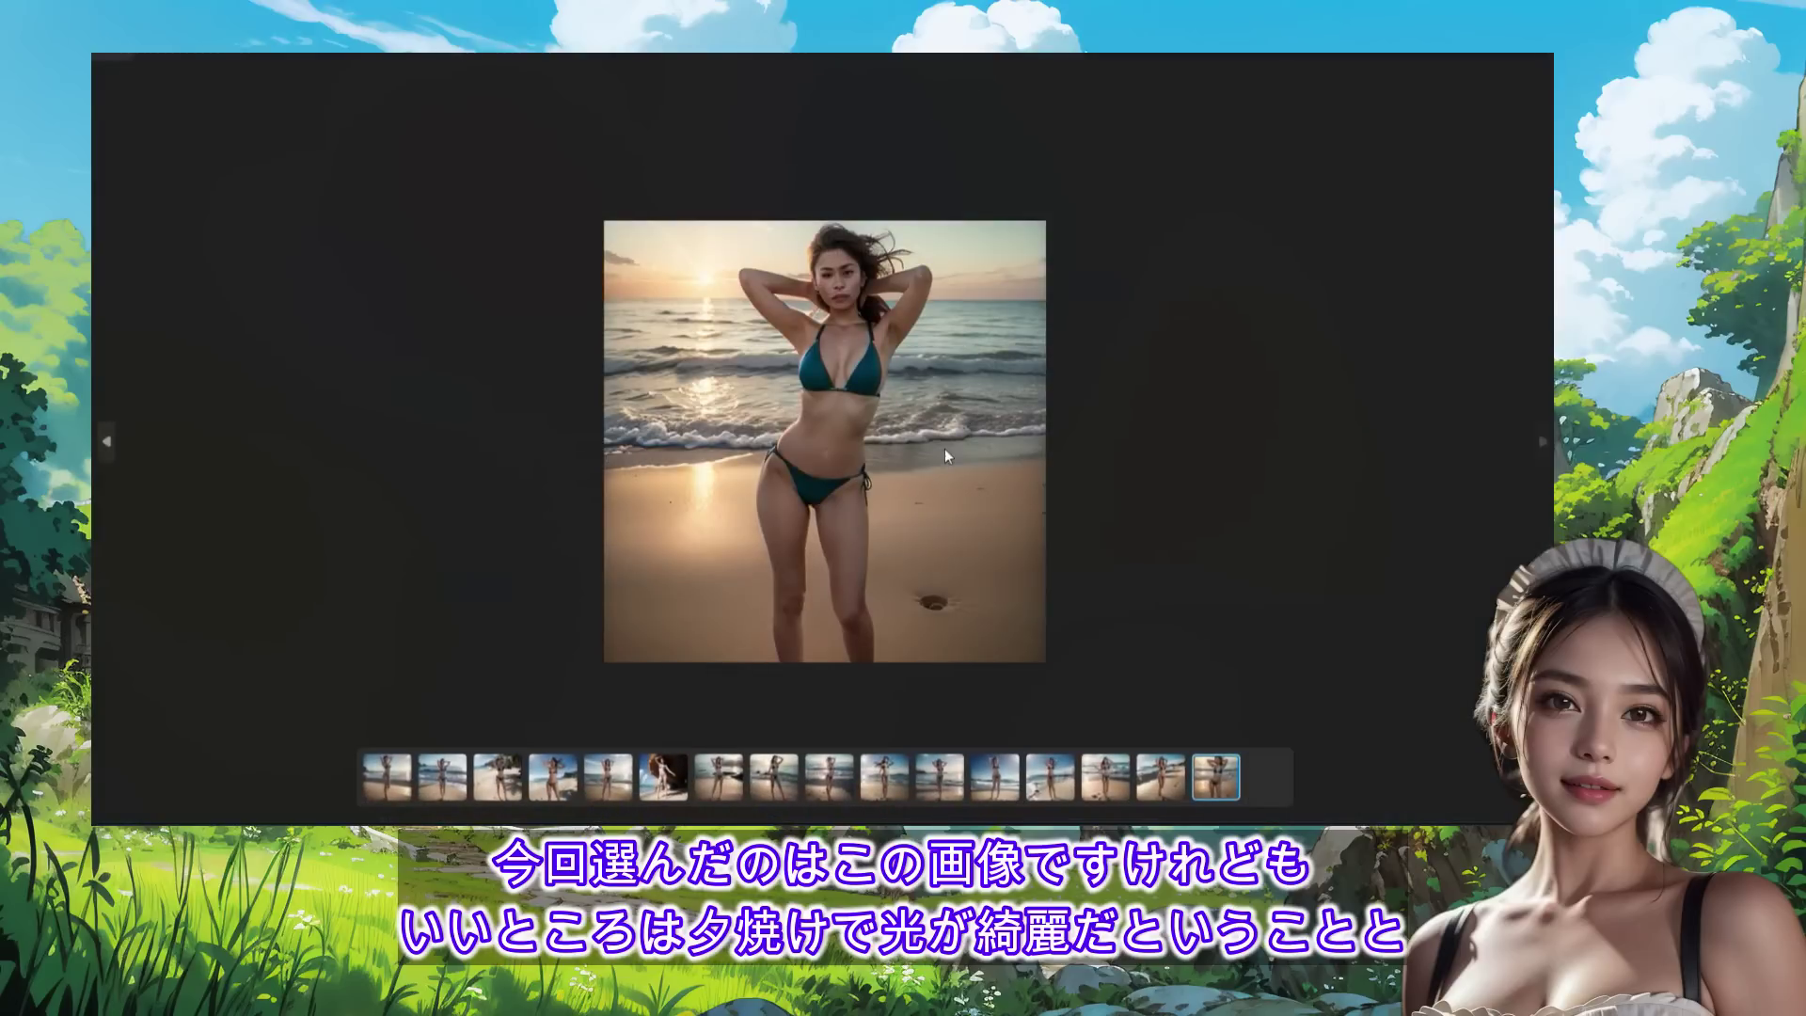
# Reset both the batch count and the batch size to 1 in the txt2img settings.
pyautogui.click(934, 459)
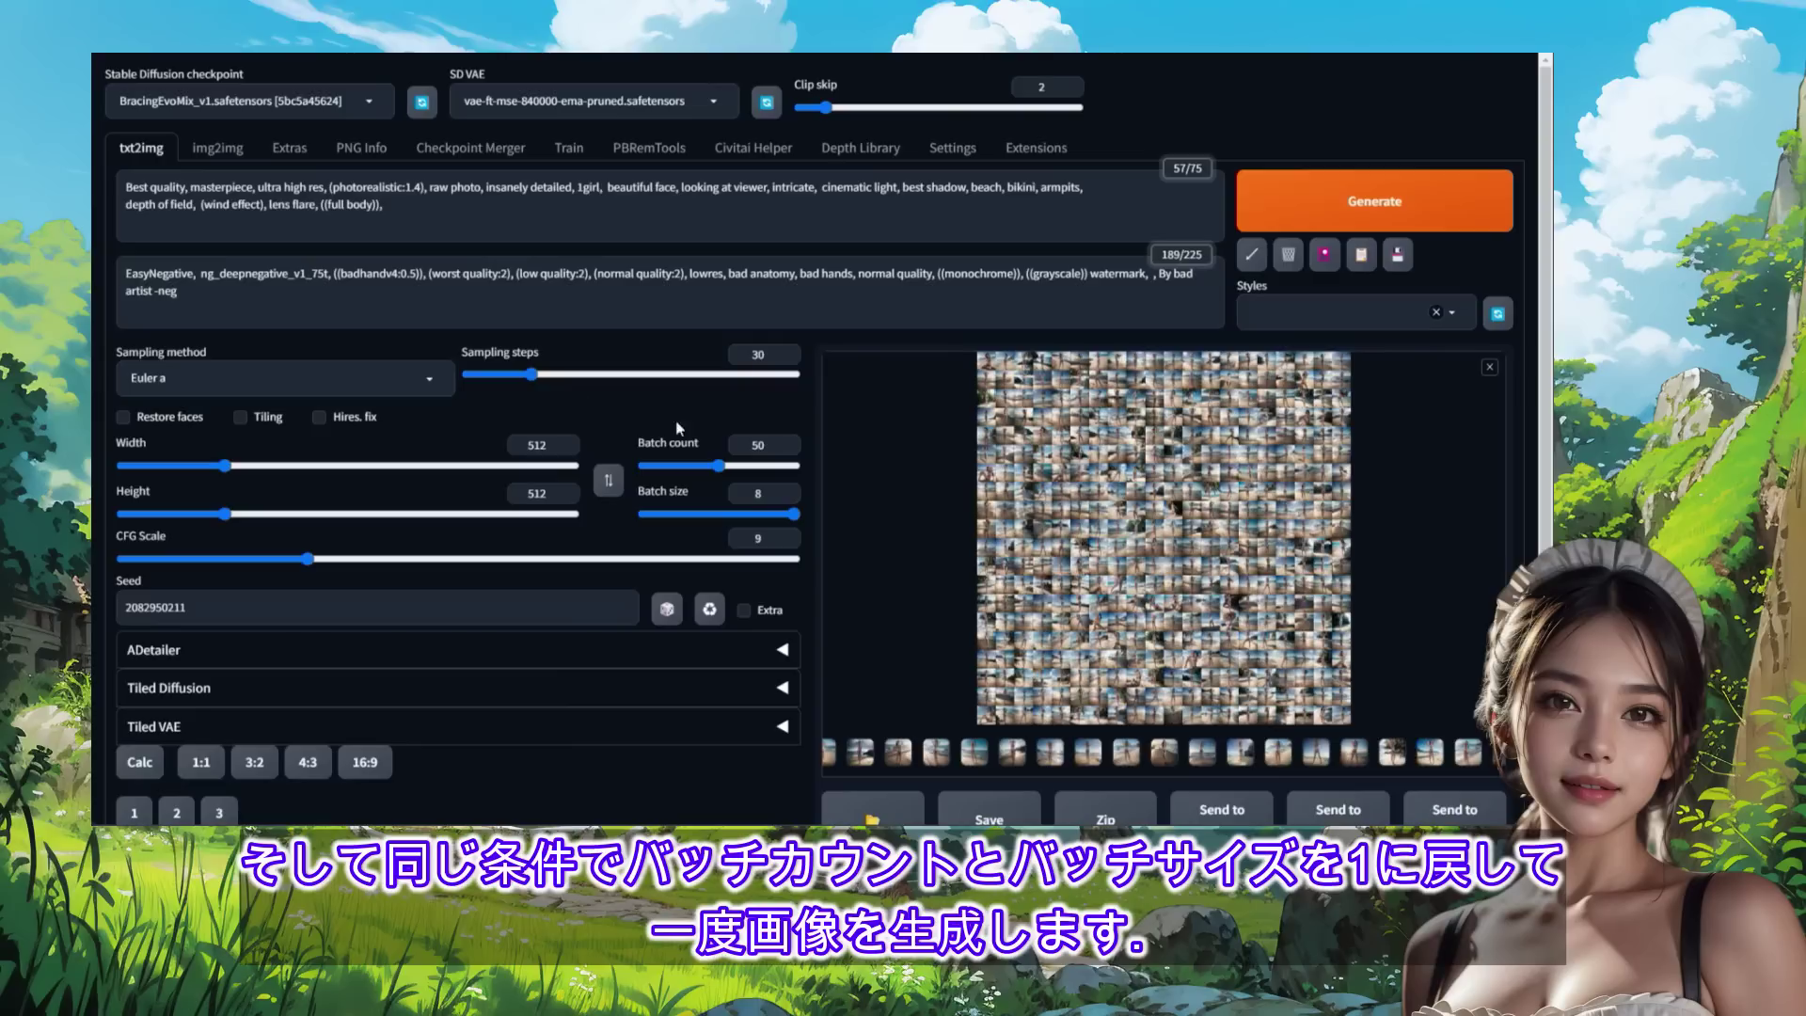
pyautogui.moveTo(715, 470); pyautogui.dragTo(643, 468)
pyautogui.moveTo(792, 515); pyautogui.dragTo(645, 512)
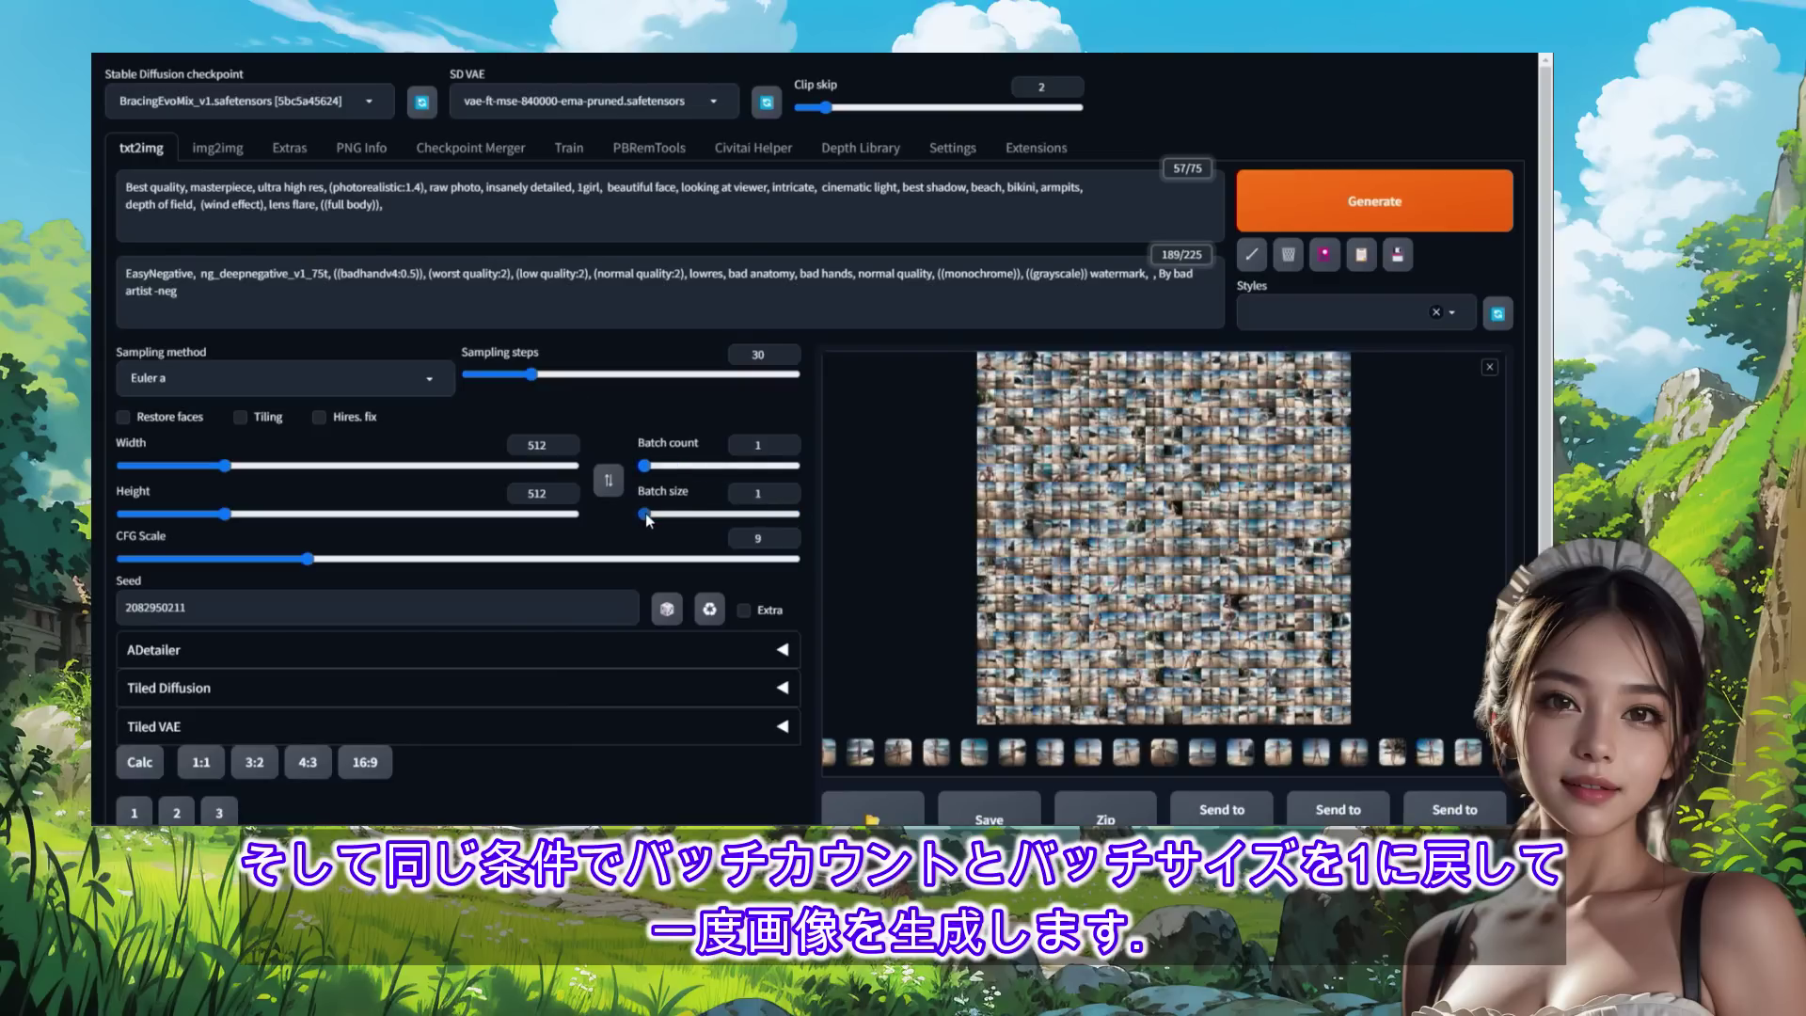
# Generate a single image with the same prompt and seed, and check the result enlarged.
pyautogui.hotkey('ctrl', 'Return')
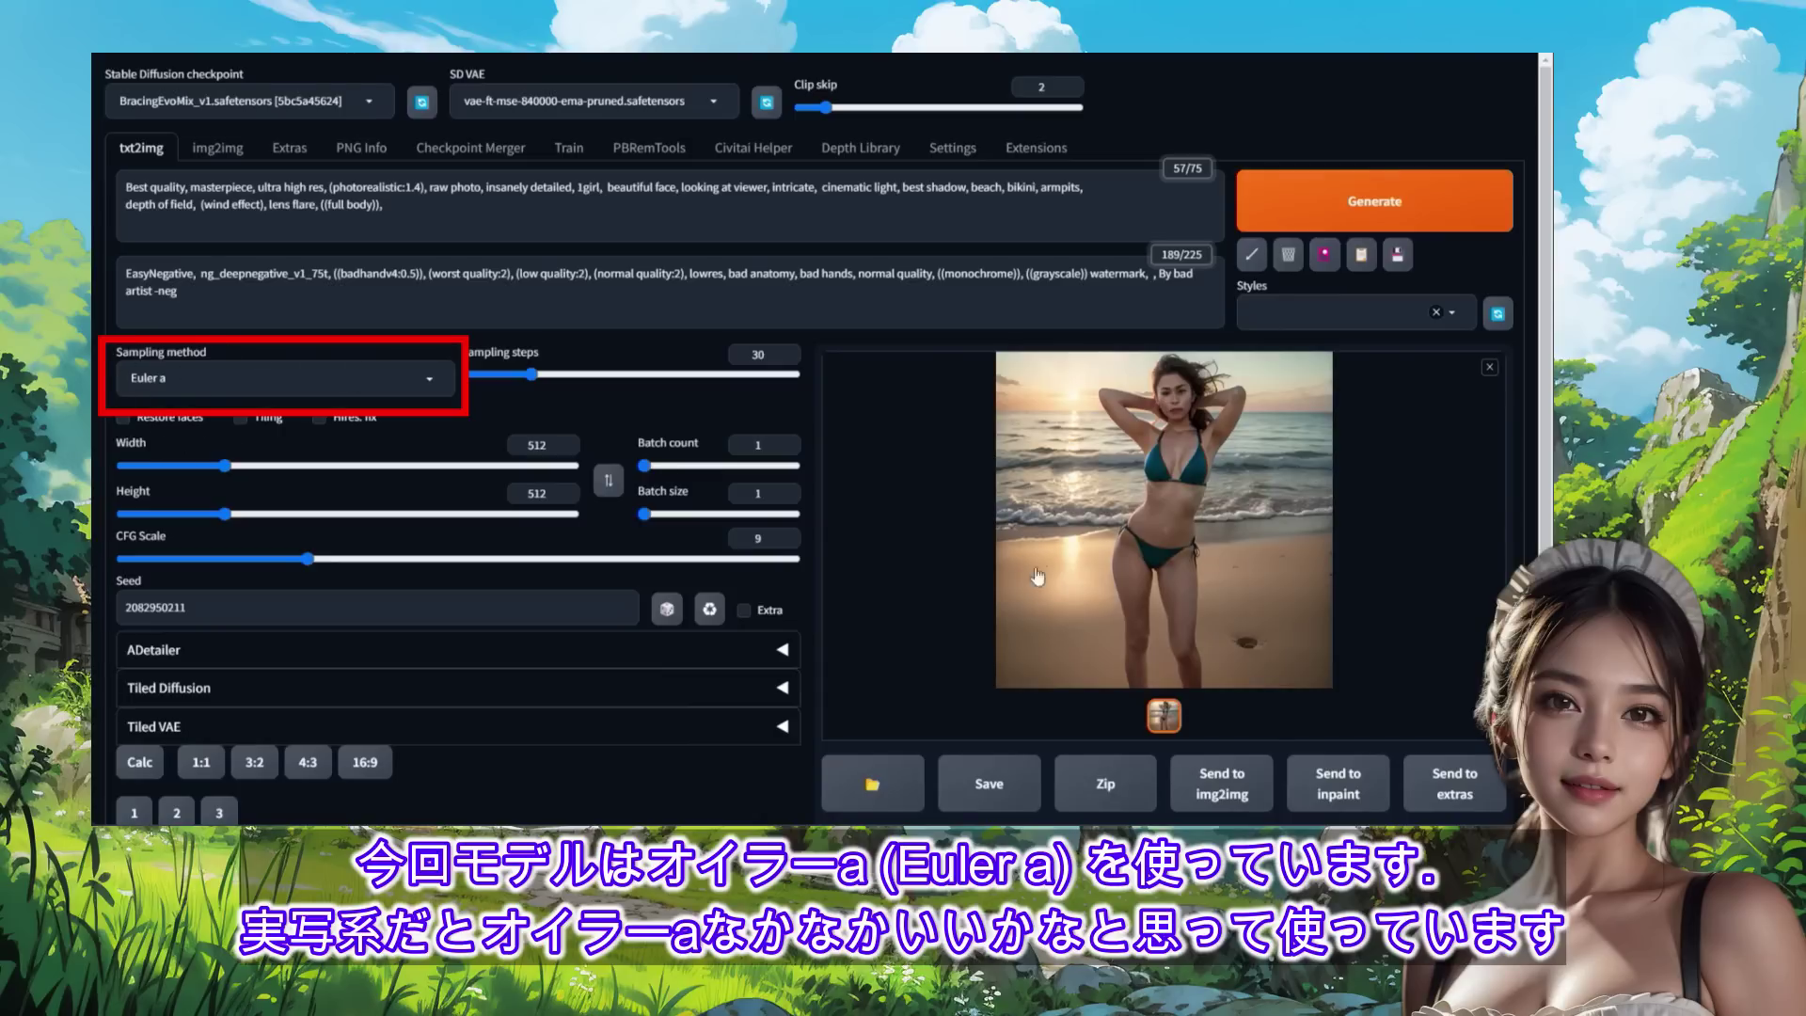
pyautogui.click(1121, 511)
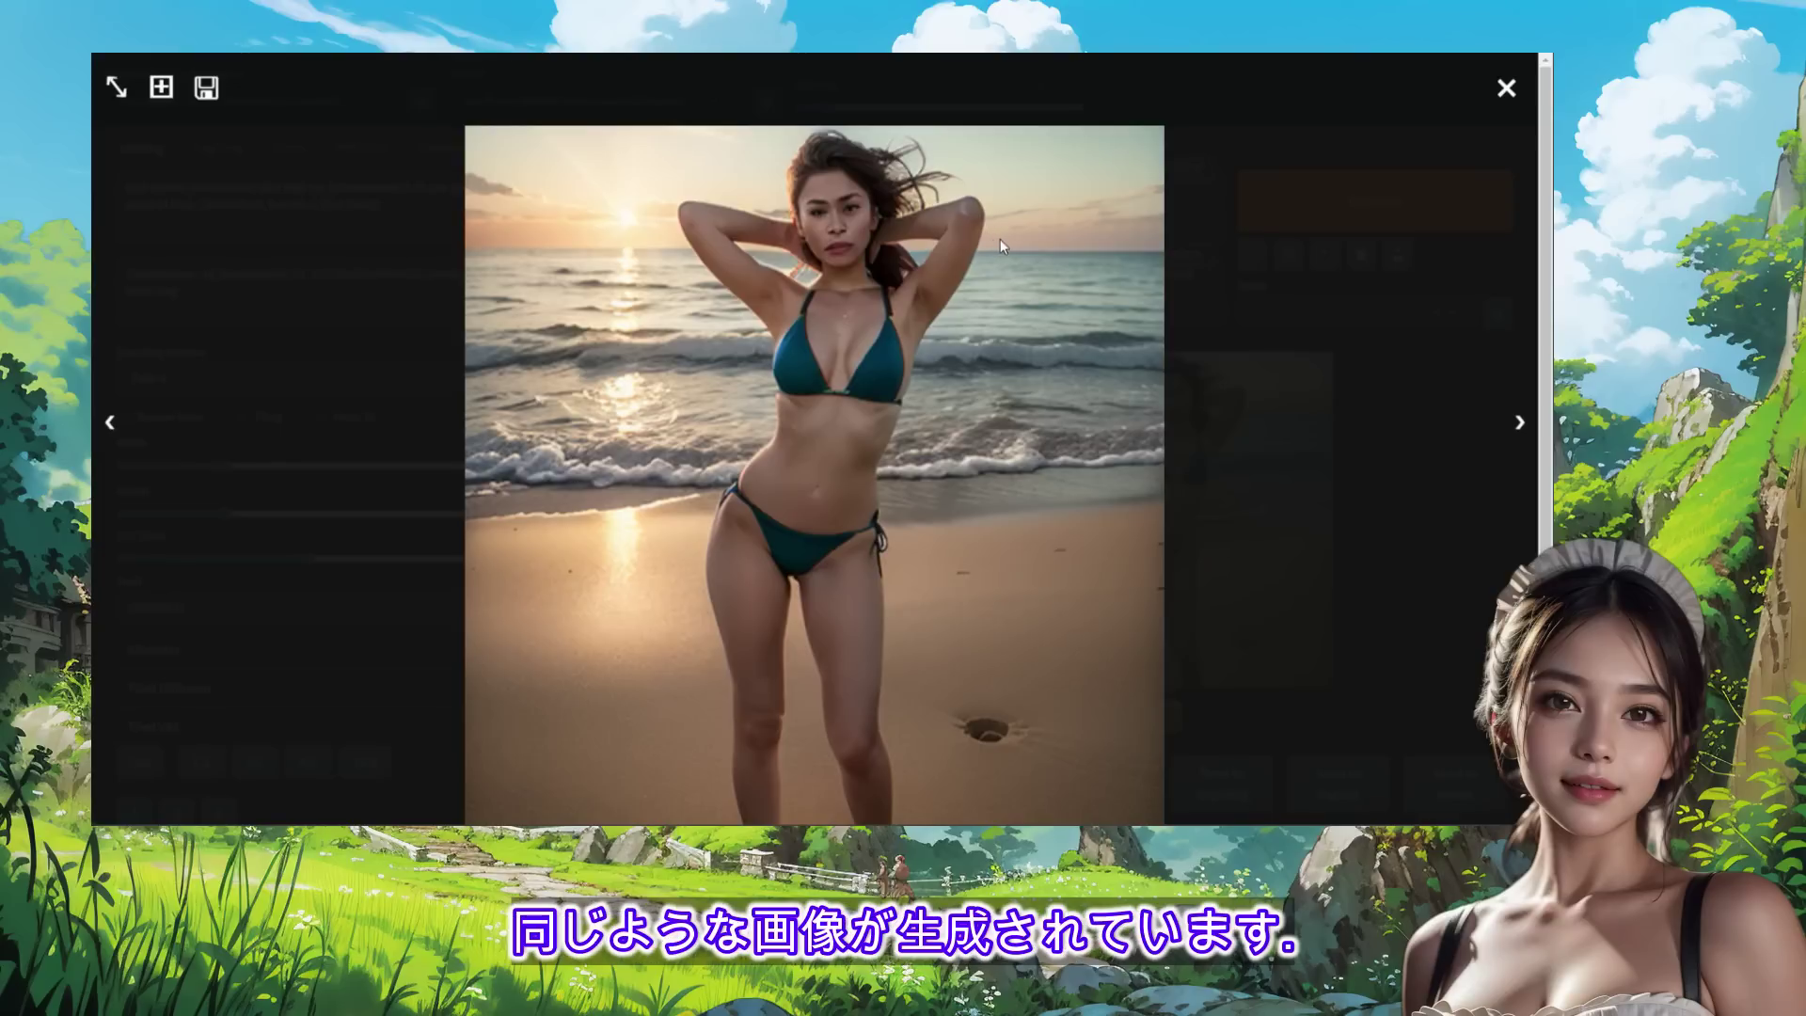
pyautogui.click(1504, 89)
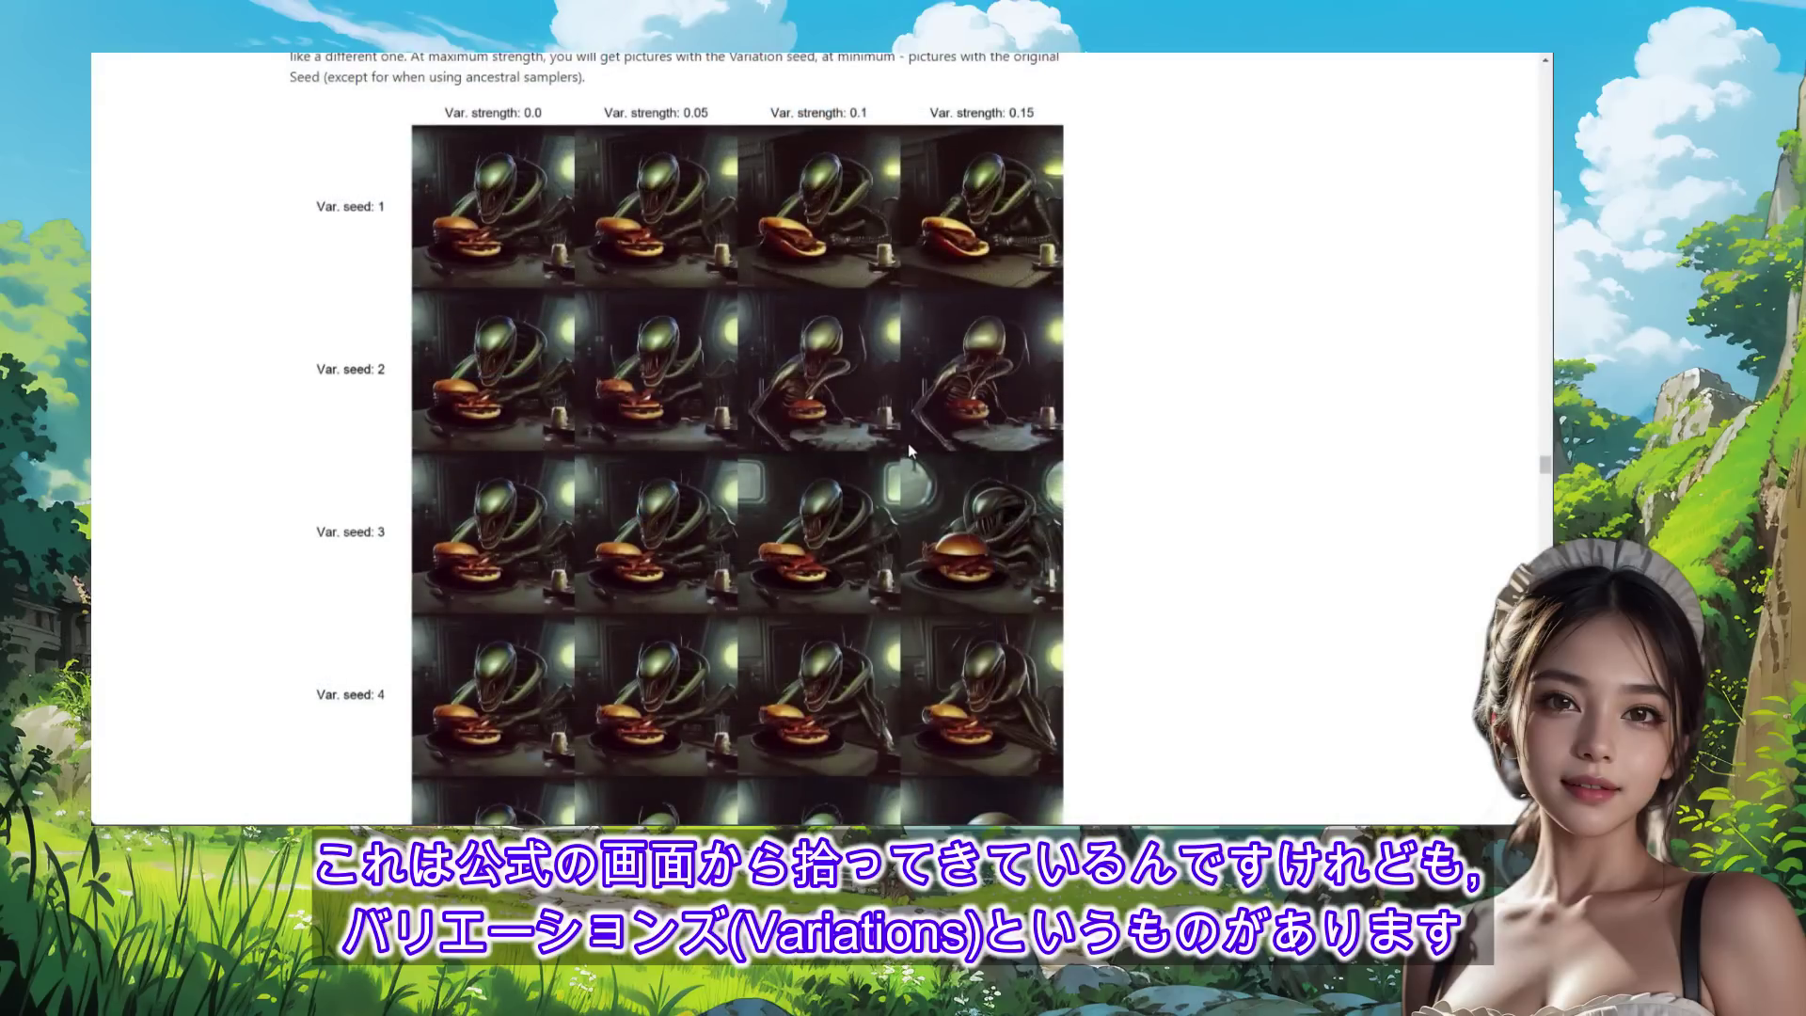
# Read the Variations section of the documentation and examine its sample grid of variation seeds and strengths.
pyautogui.scroll(2, 908, 450)
pyautogui.scroll(-1, 908, 450)
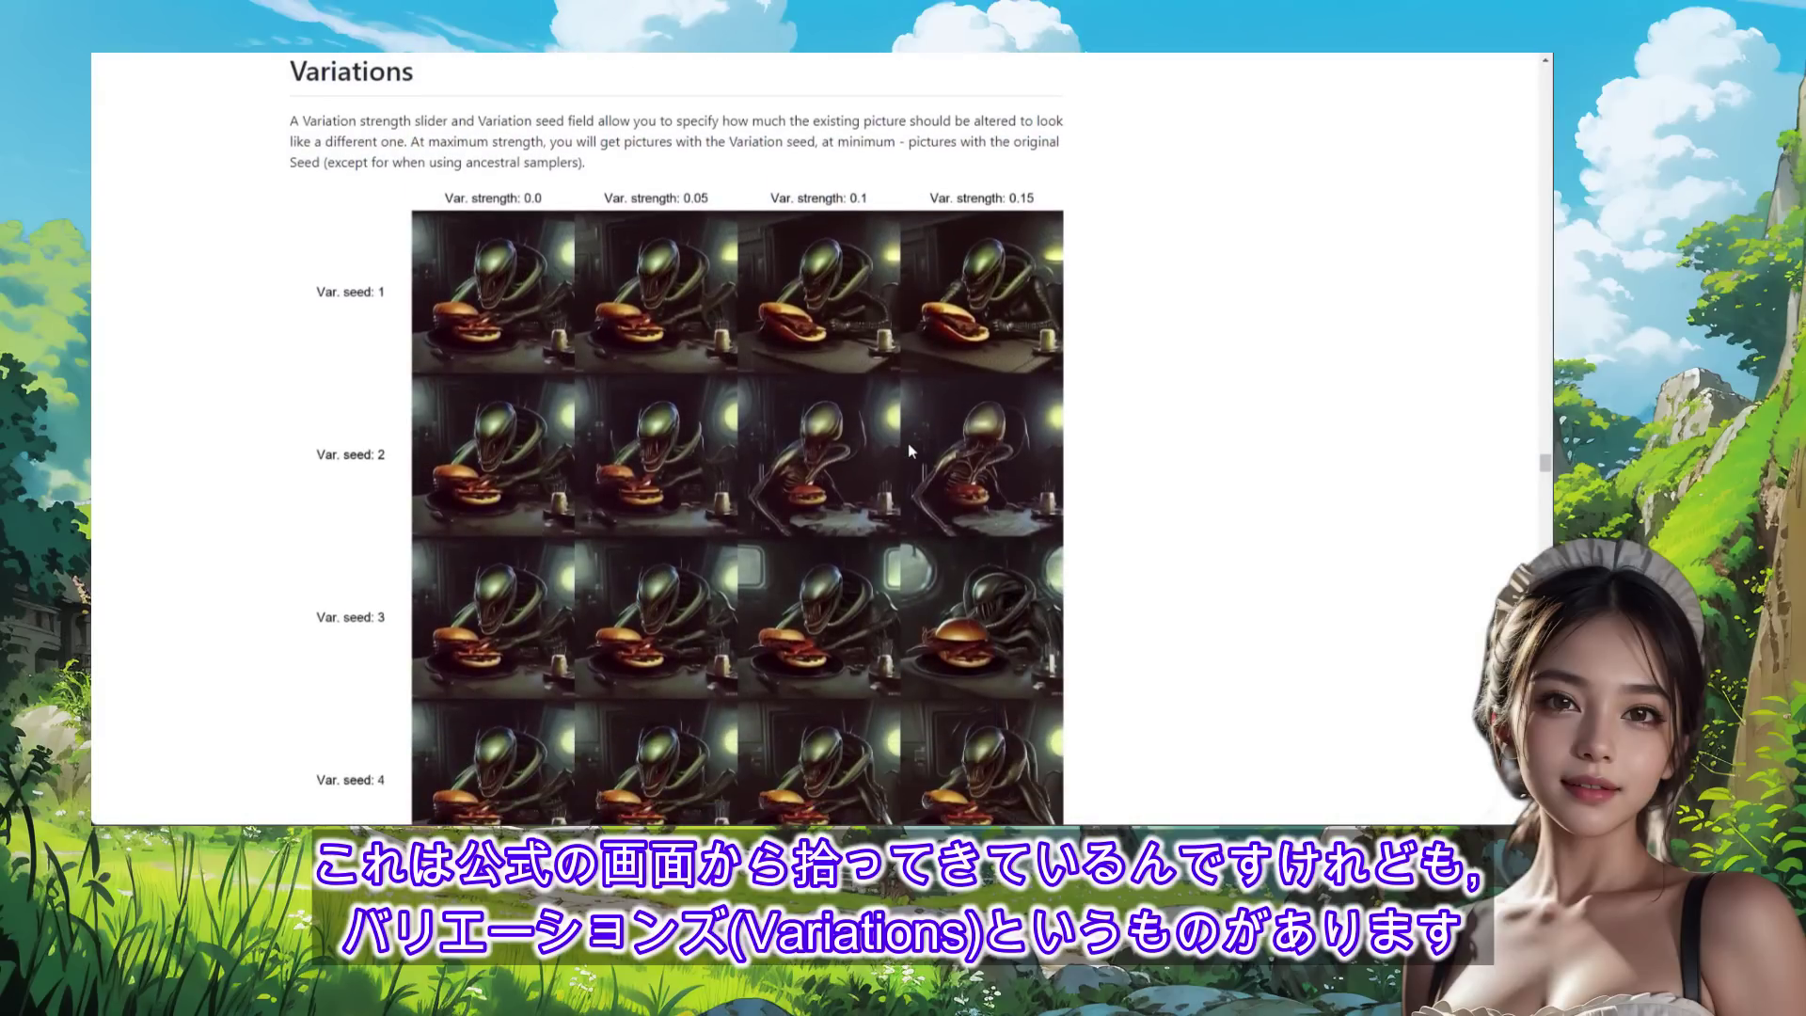
pyautogui.scroll(1, 908, 450)
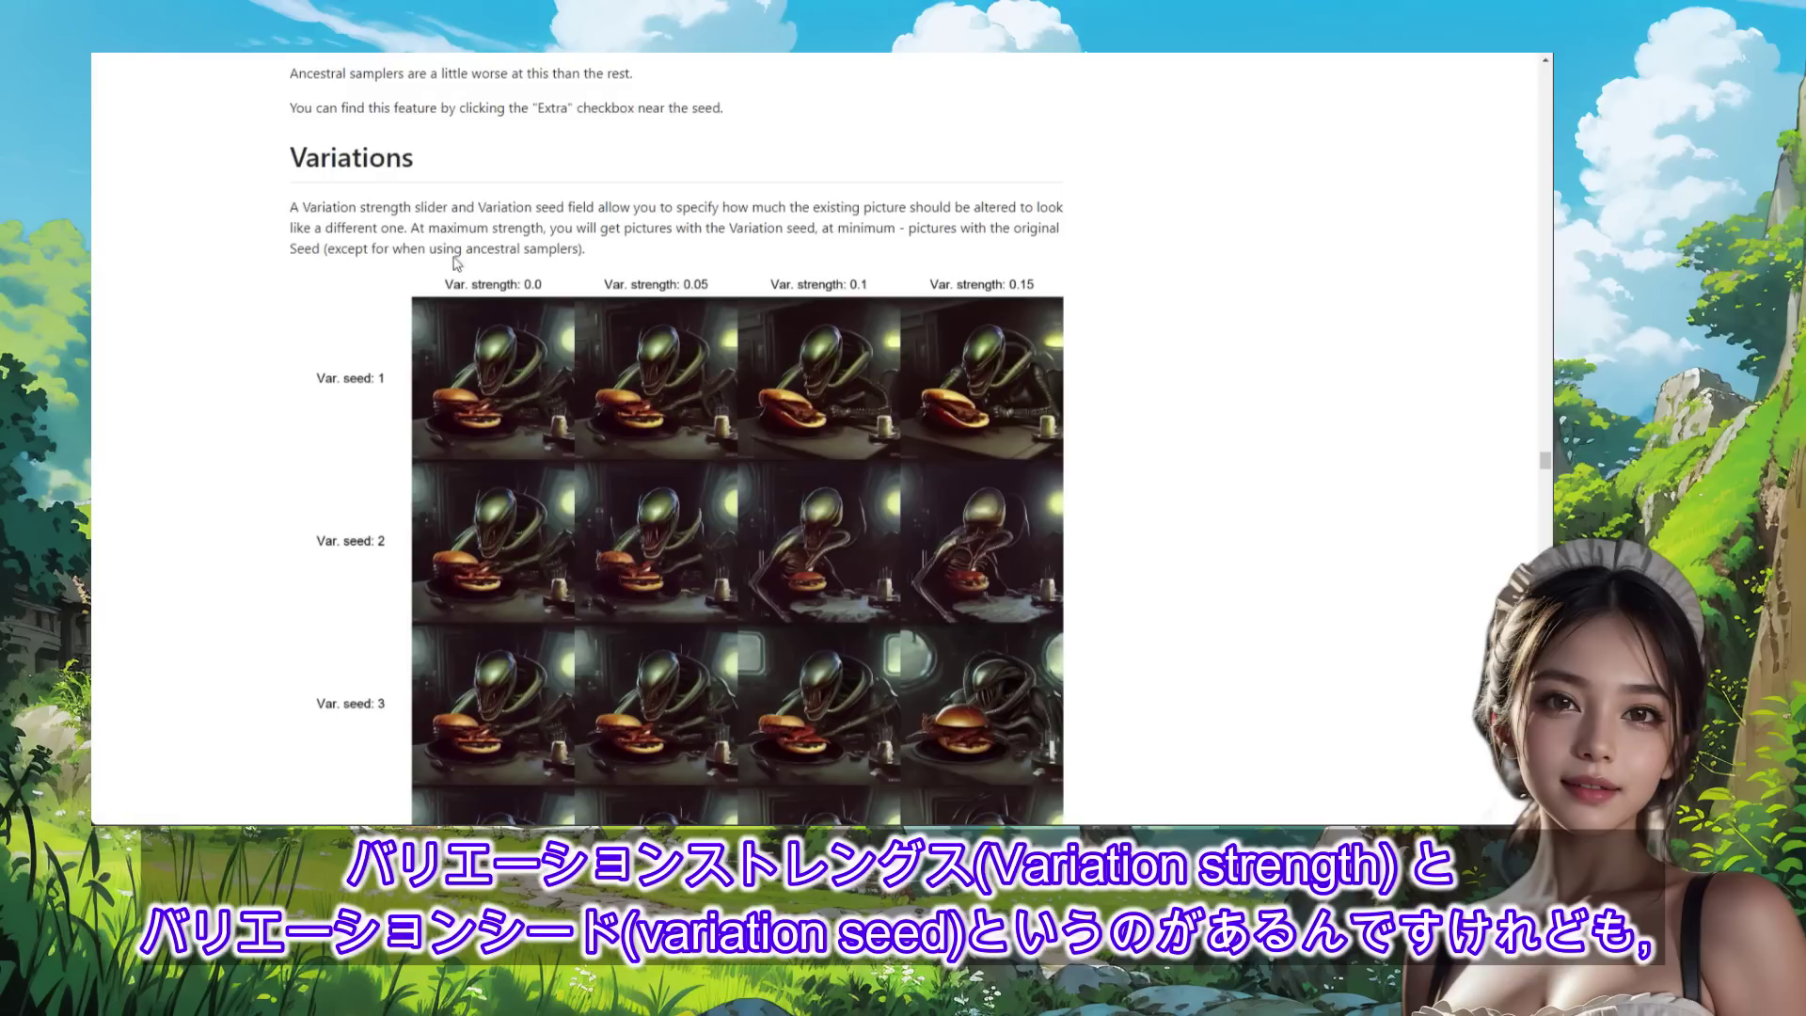
pyautogui.scroll(-2, 484, 322)
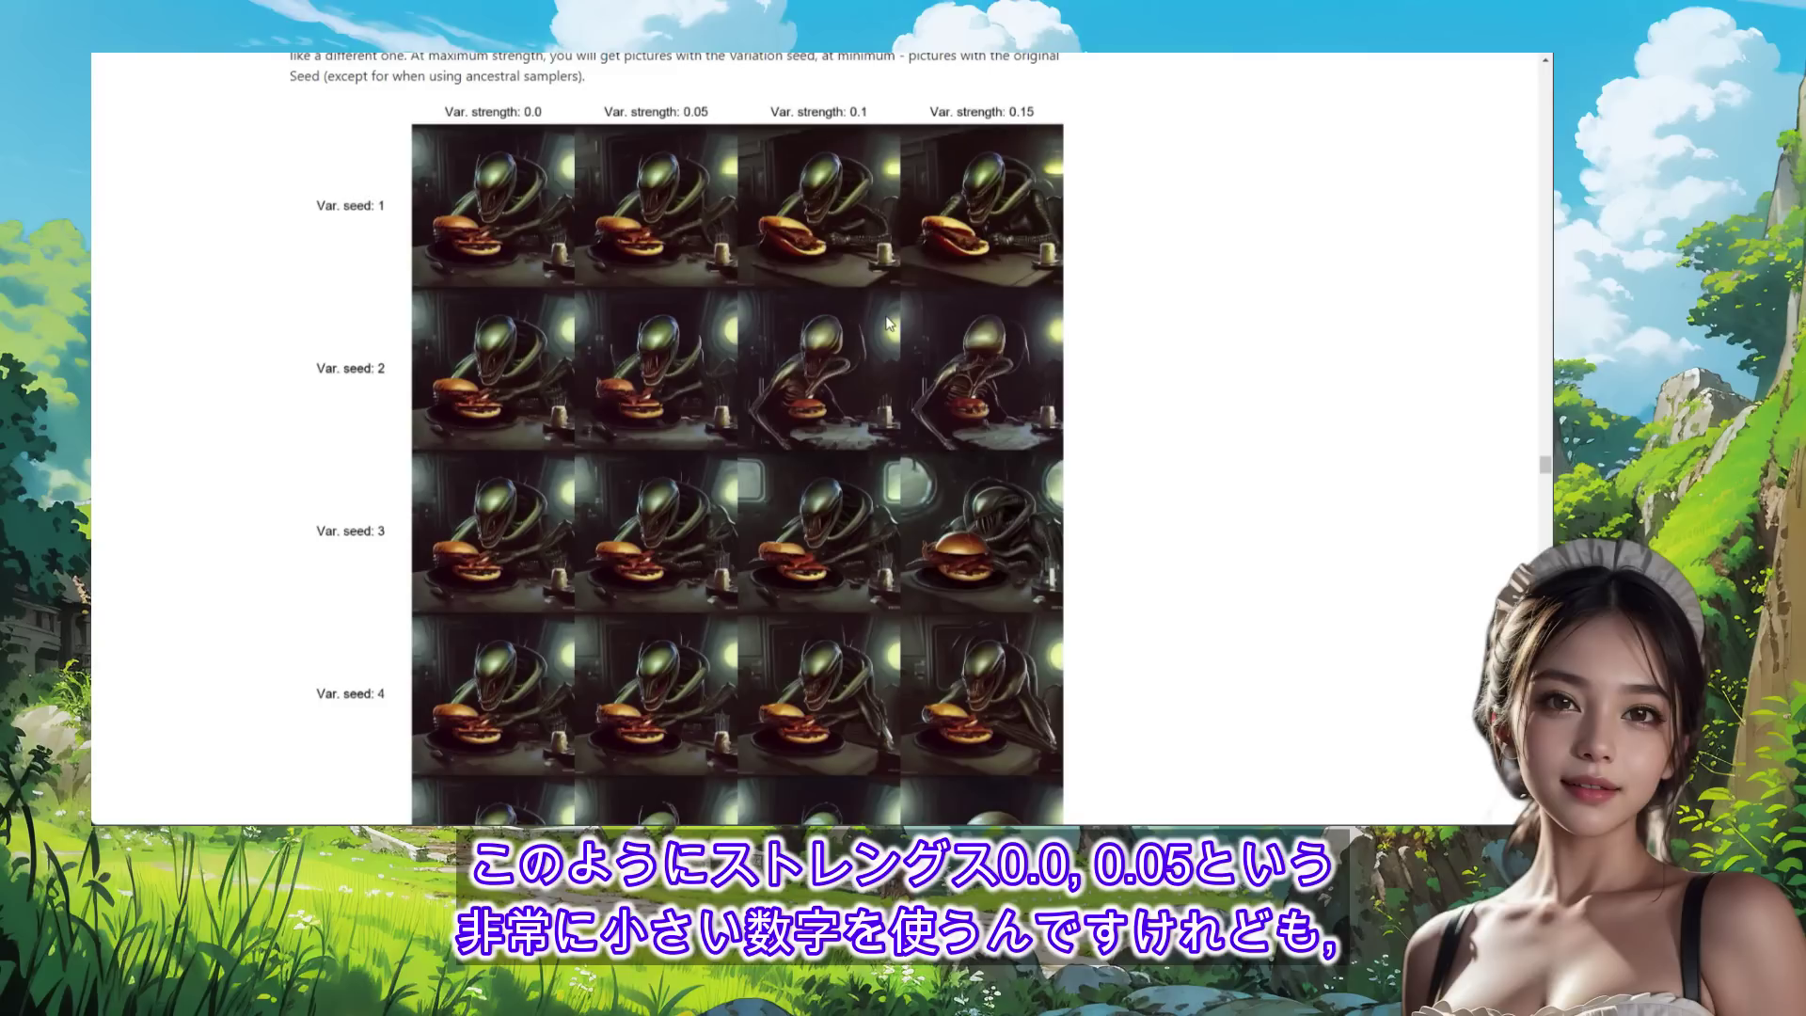
pyautogui.scroll(-1, 887, 322)
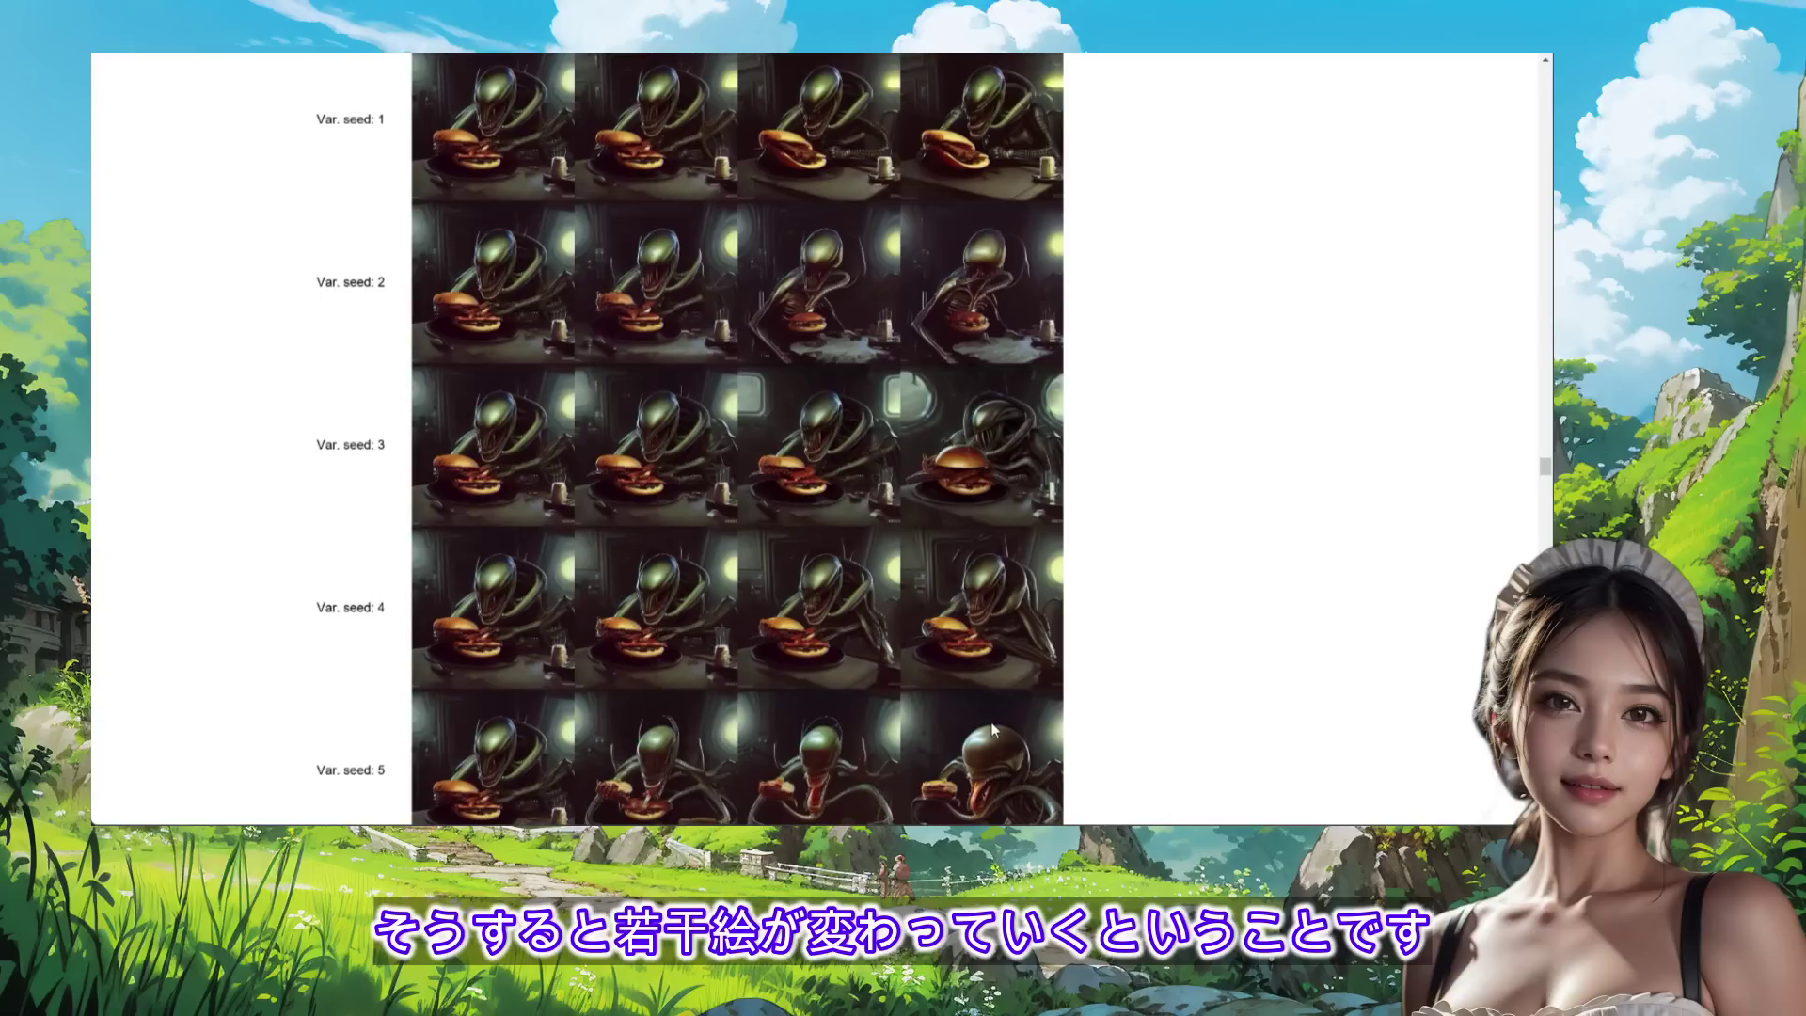
pyautogui.scroll(-1, 854, 679)
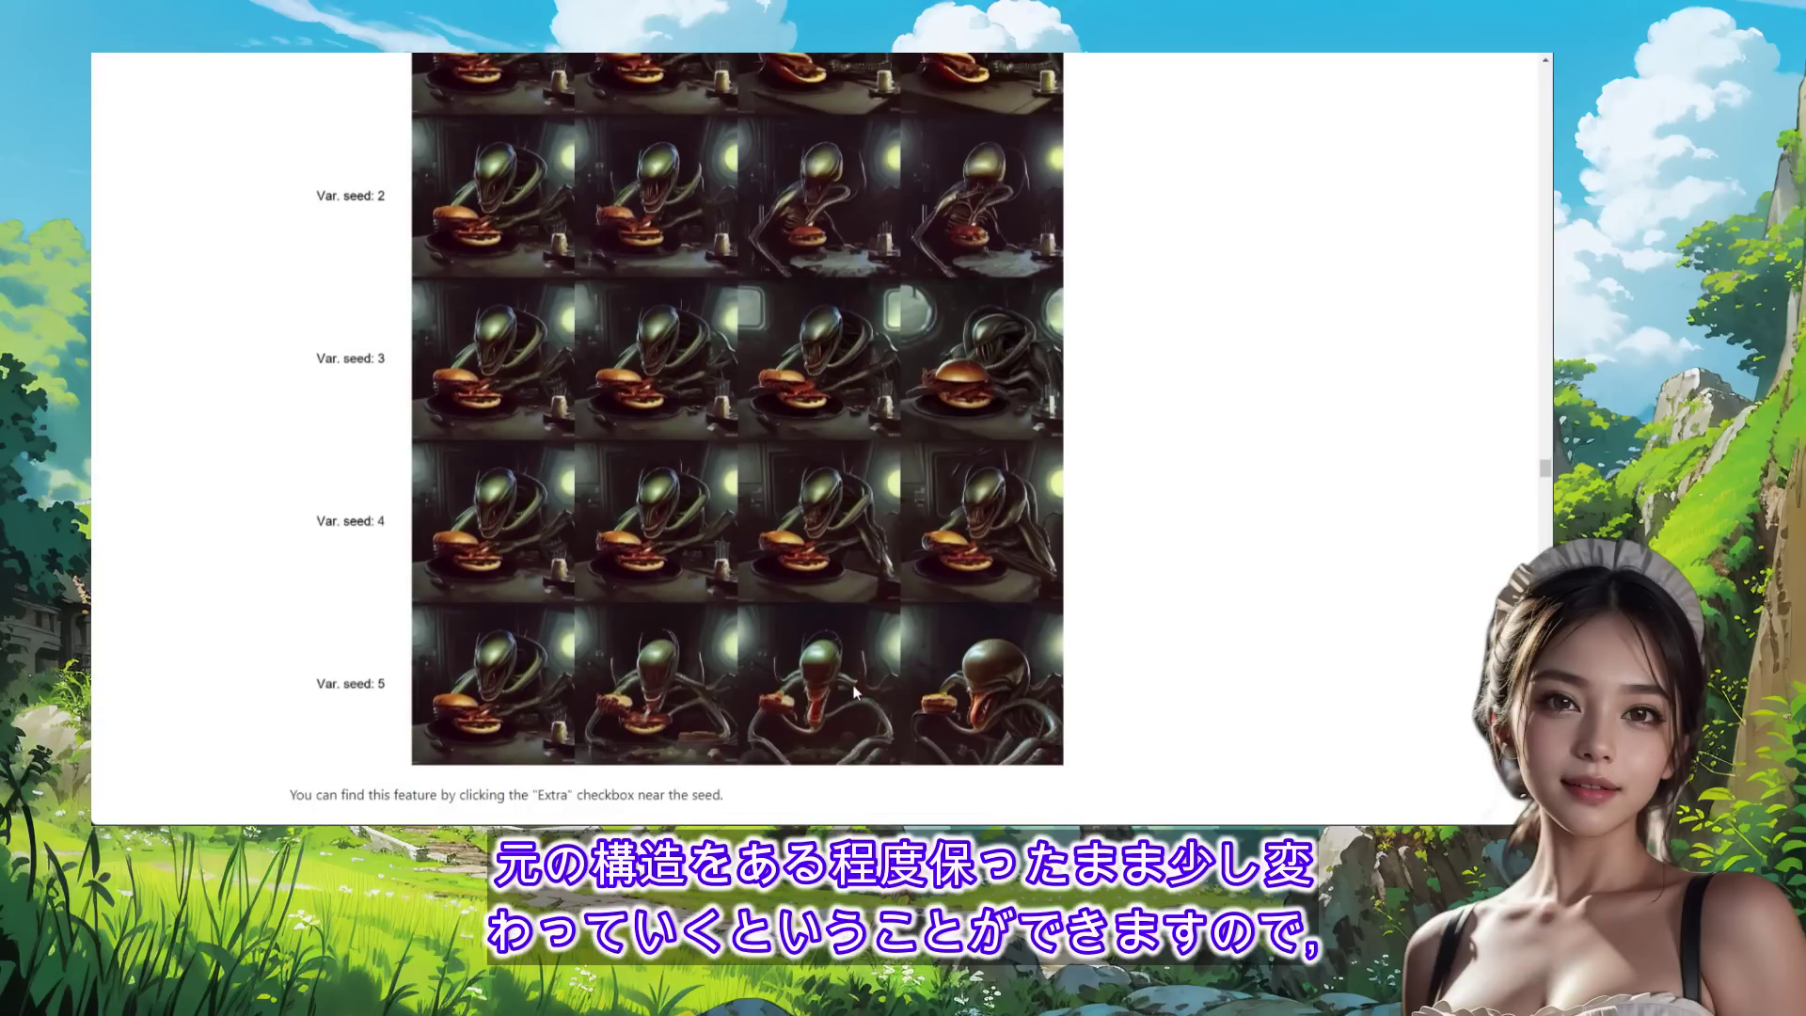
pyautogui.scroll(1, 856, 670)
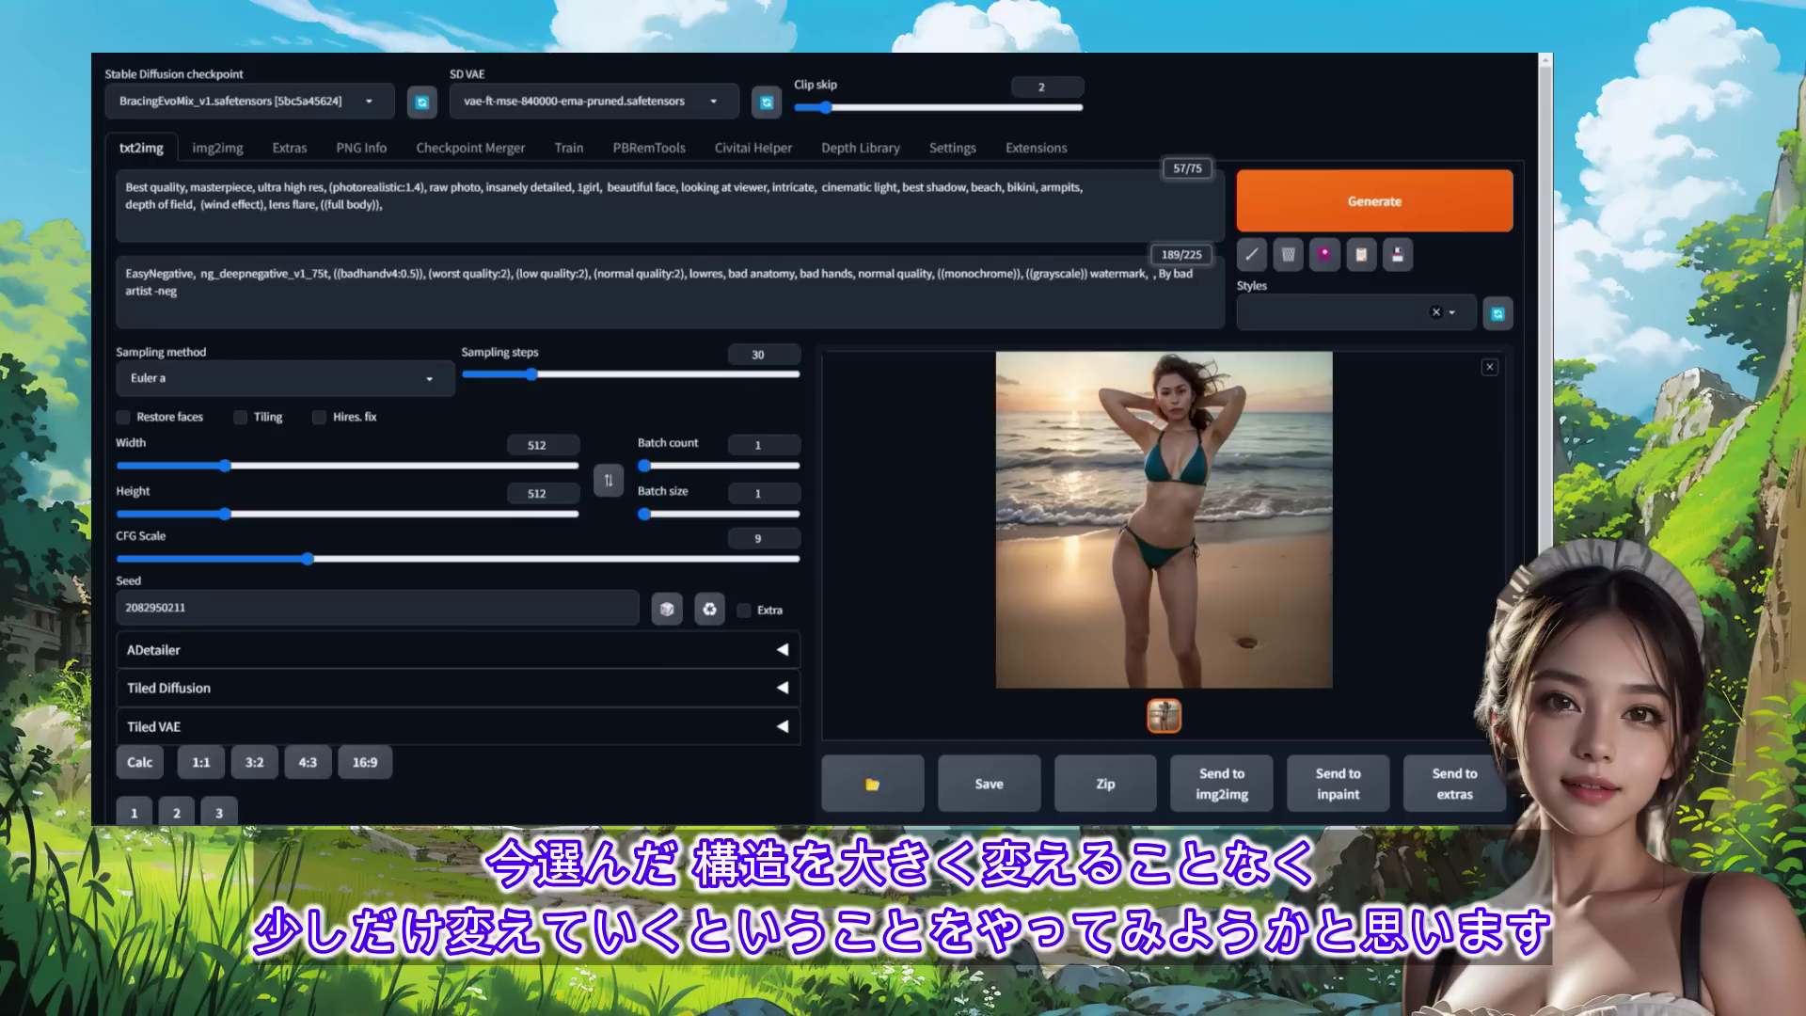
# Select the X/Y/Z plot script for the txt2img generation.
pyautogui.scroll(-3, 625, 394)
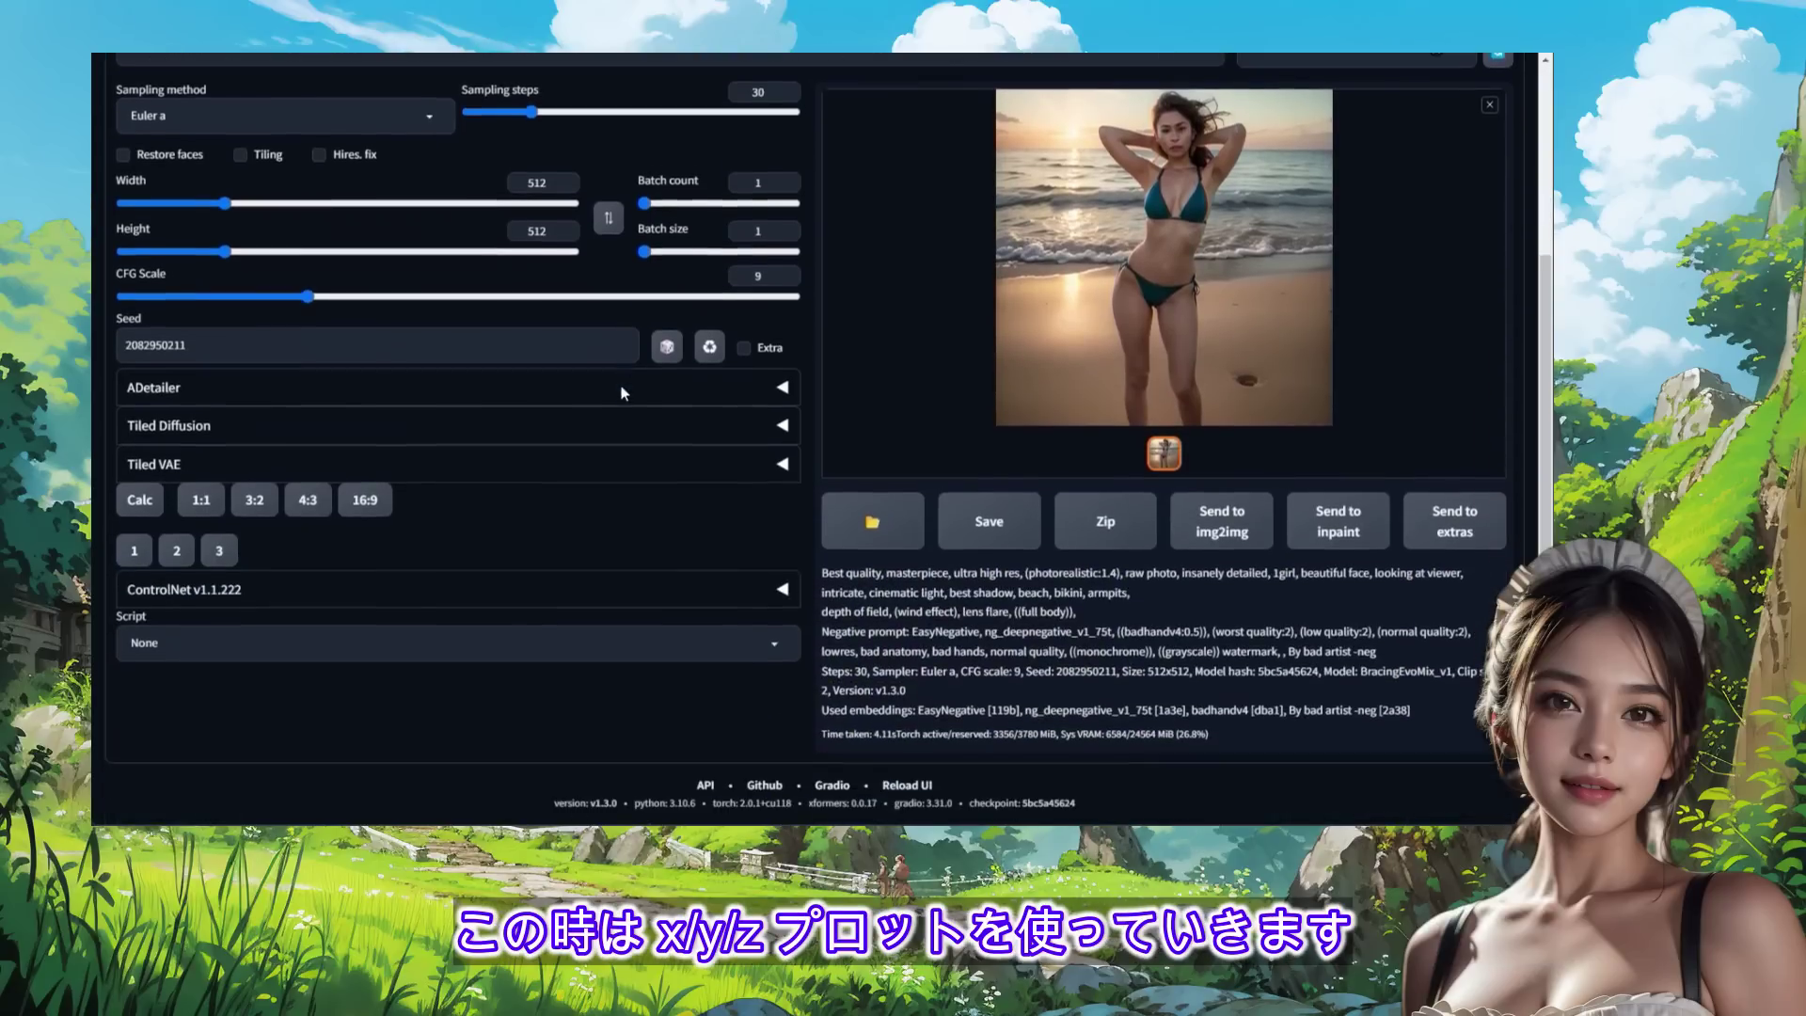
pyautogui.click(773, 646)
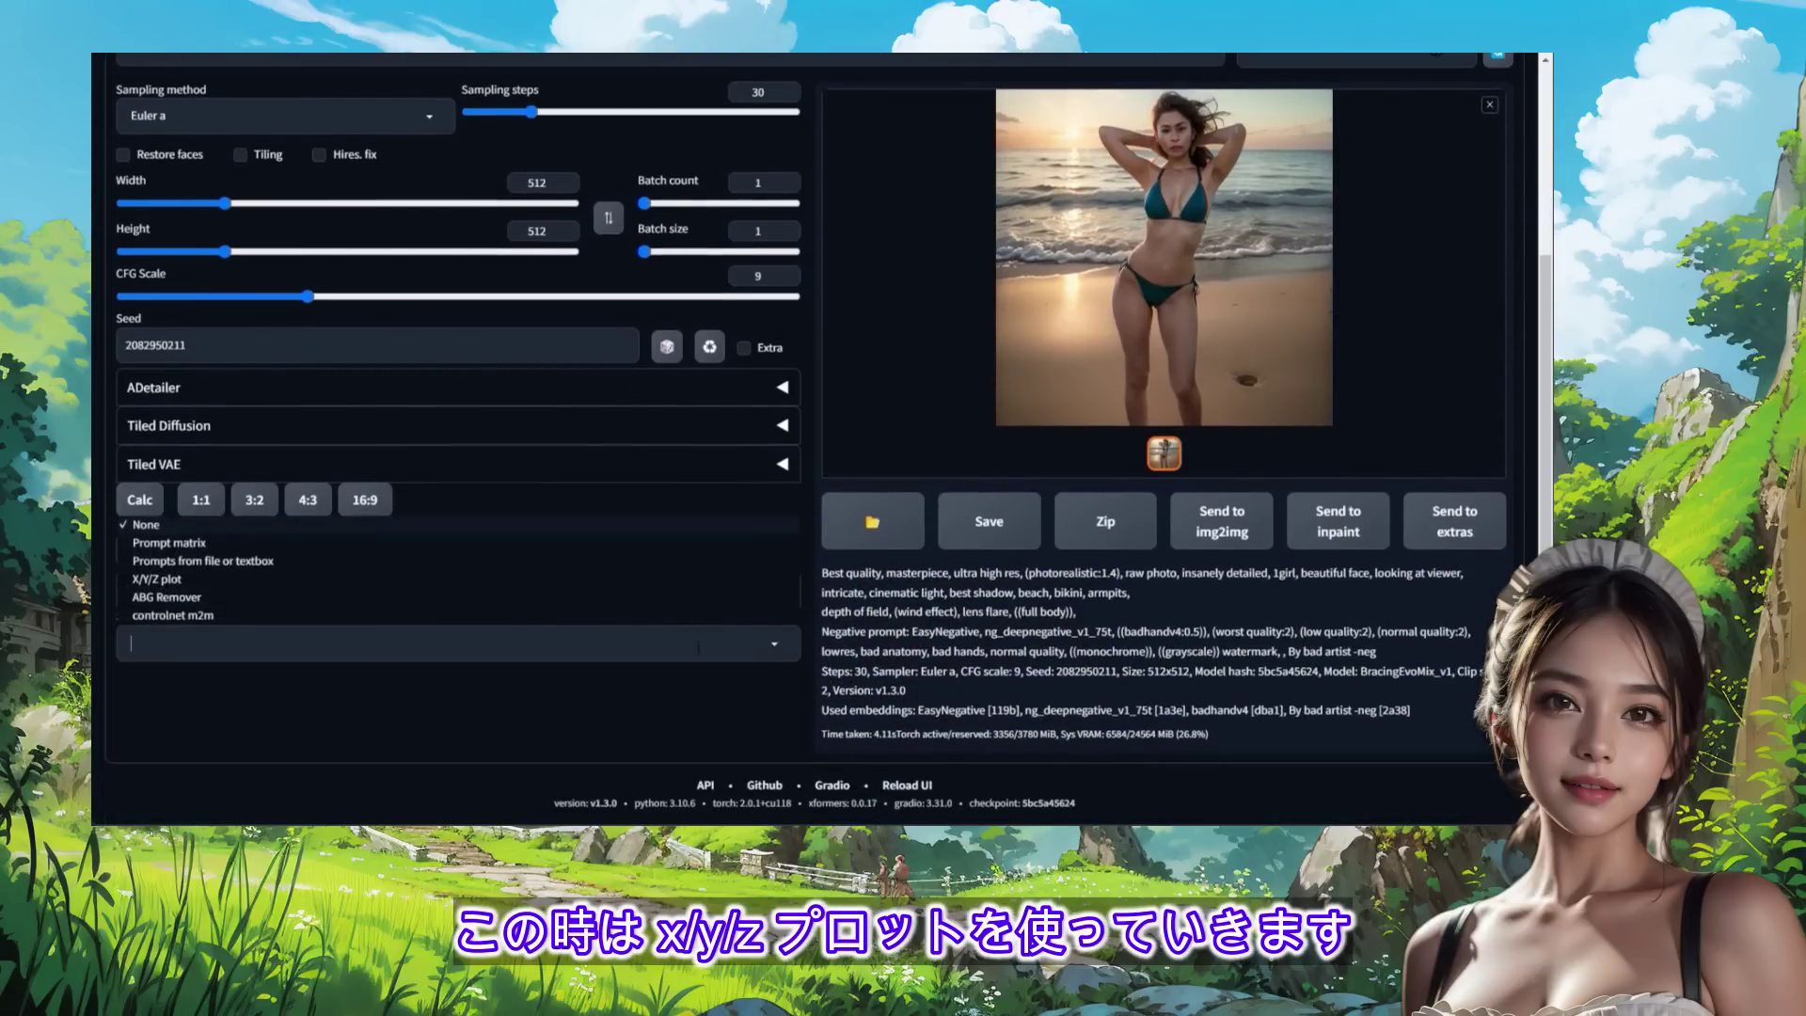
pyautogui.click(331, 581)
# Configure the plot's X axis as Var. seed with the values 1-5[5].
pyautogui.scroll(-3, 432, 534)
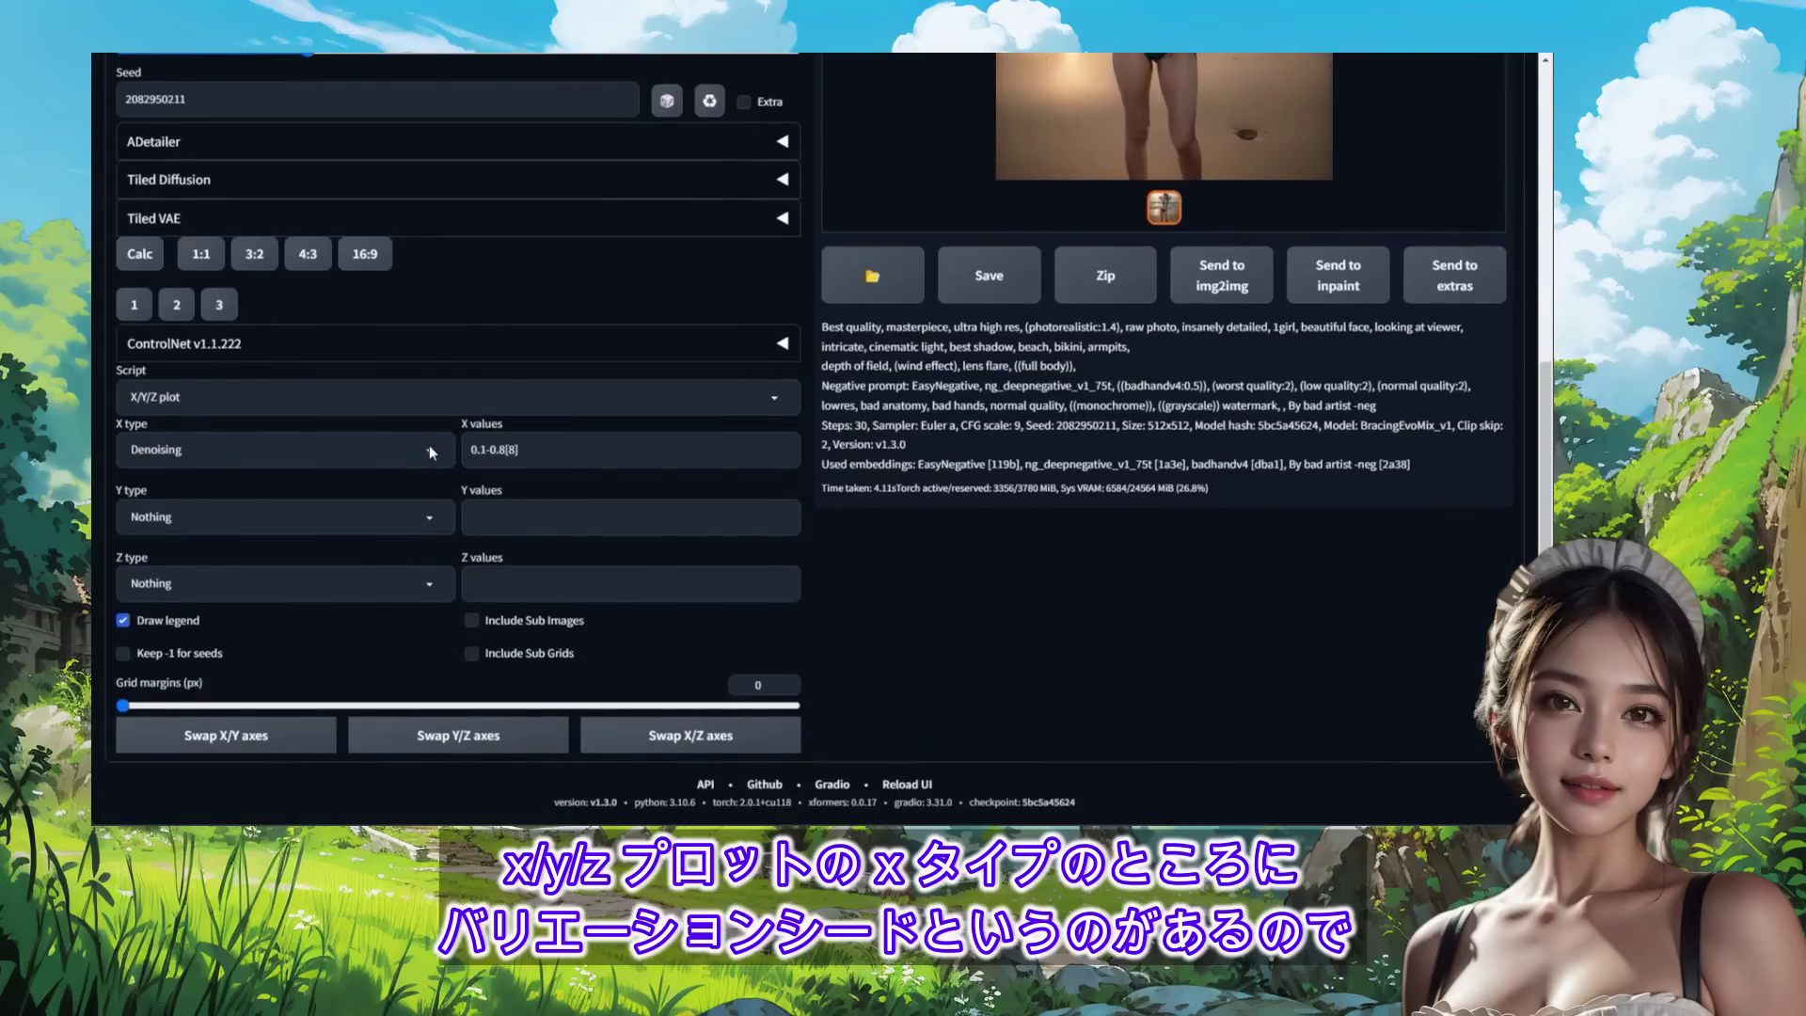
pyautogui.click(428, 444)
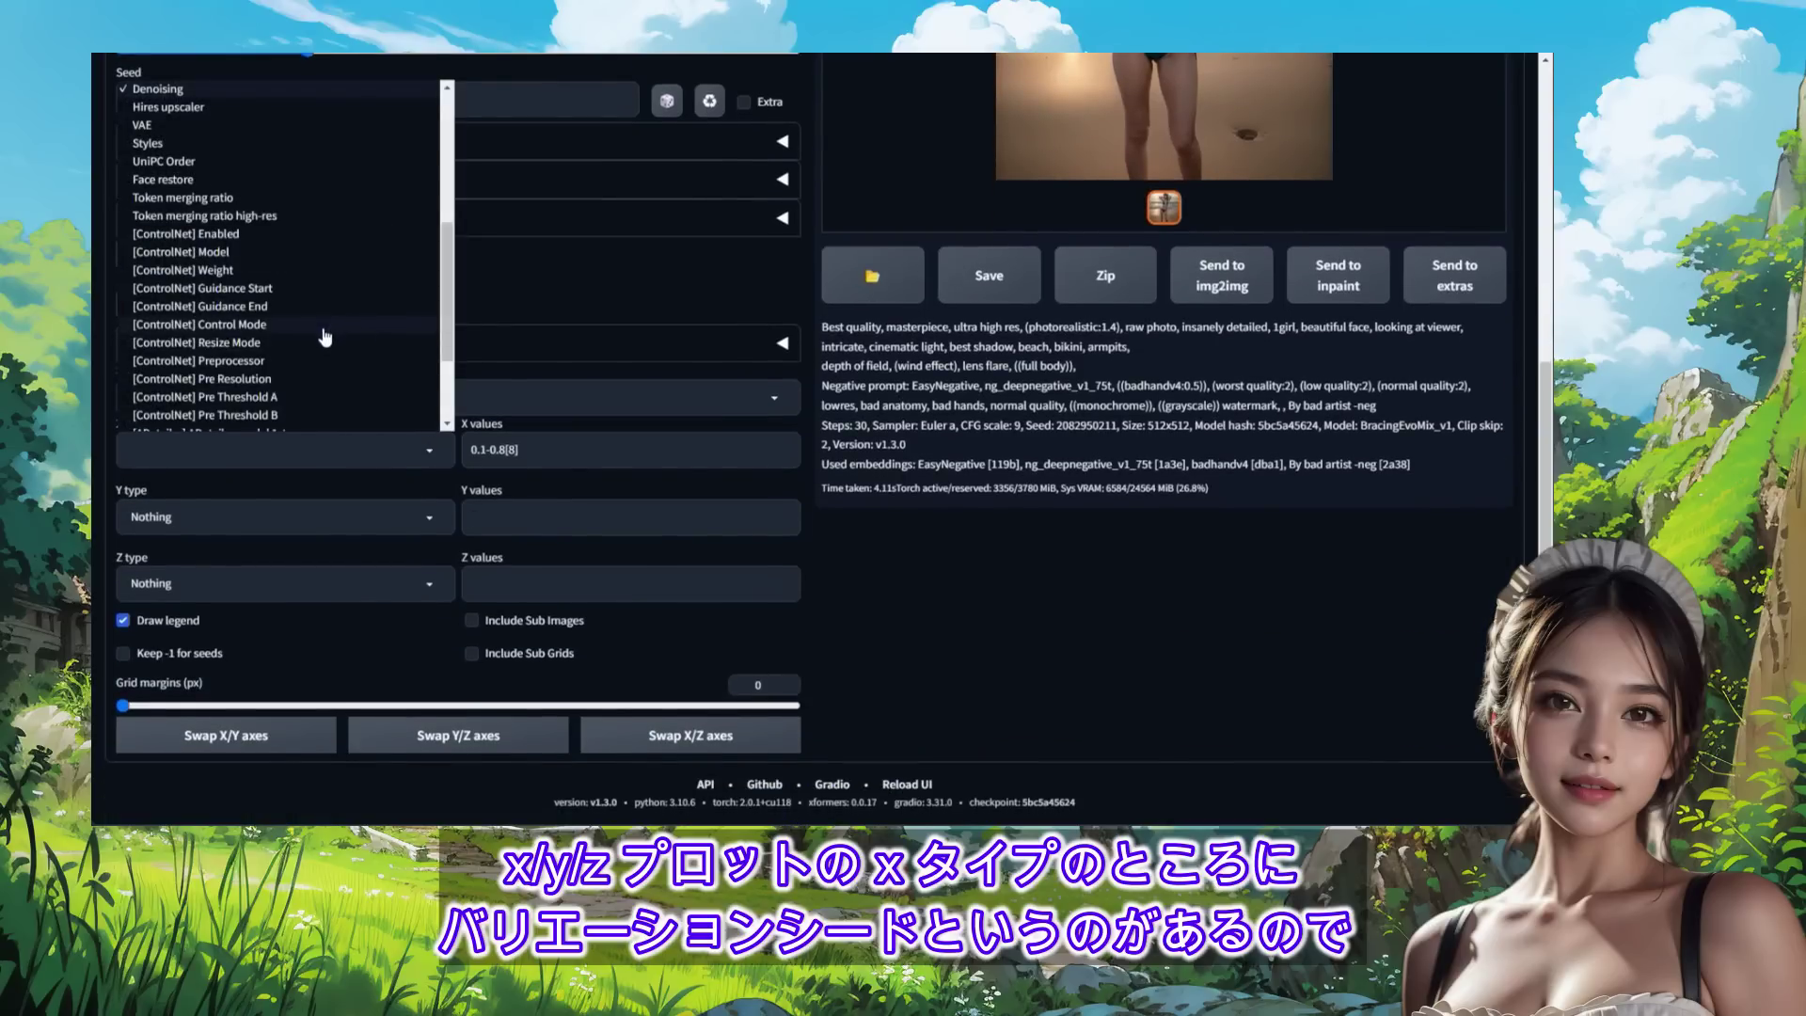
pyautogui.scroll(4, 325, 333)
pyautogui.click(161, 127)
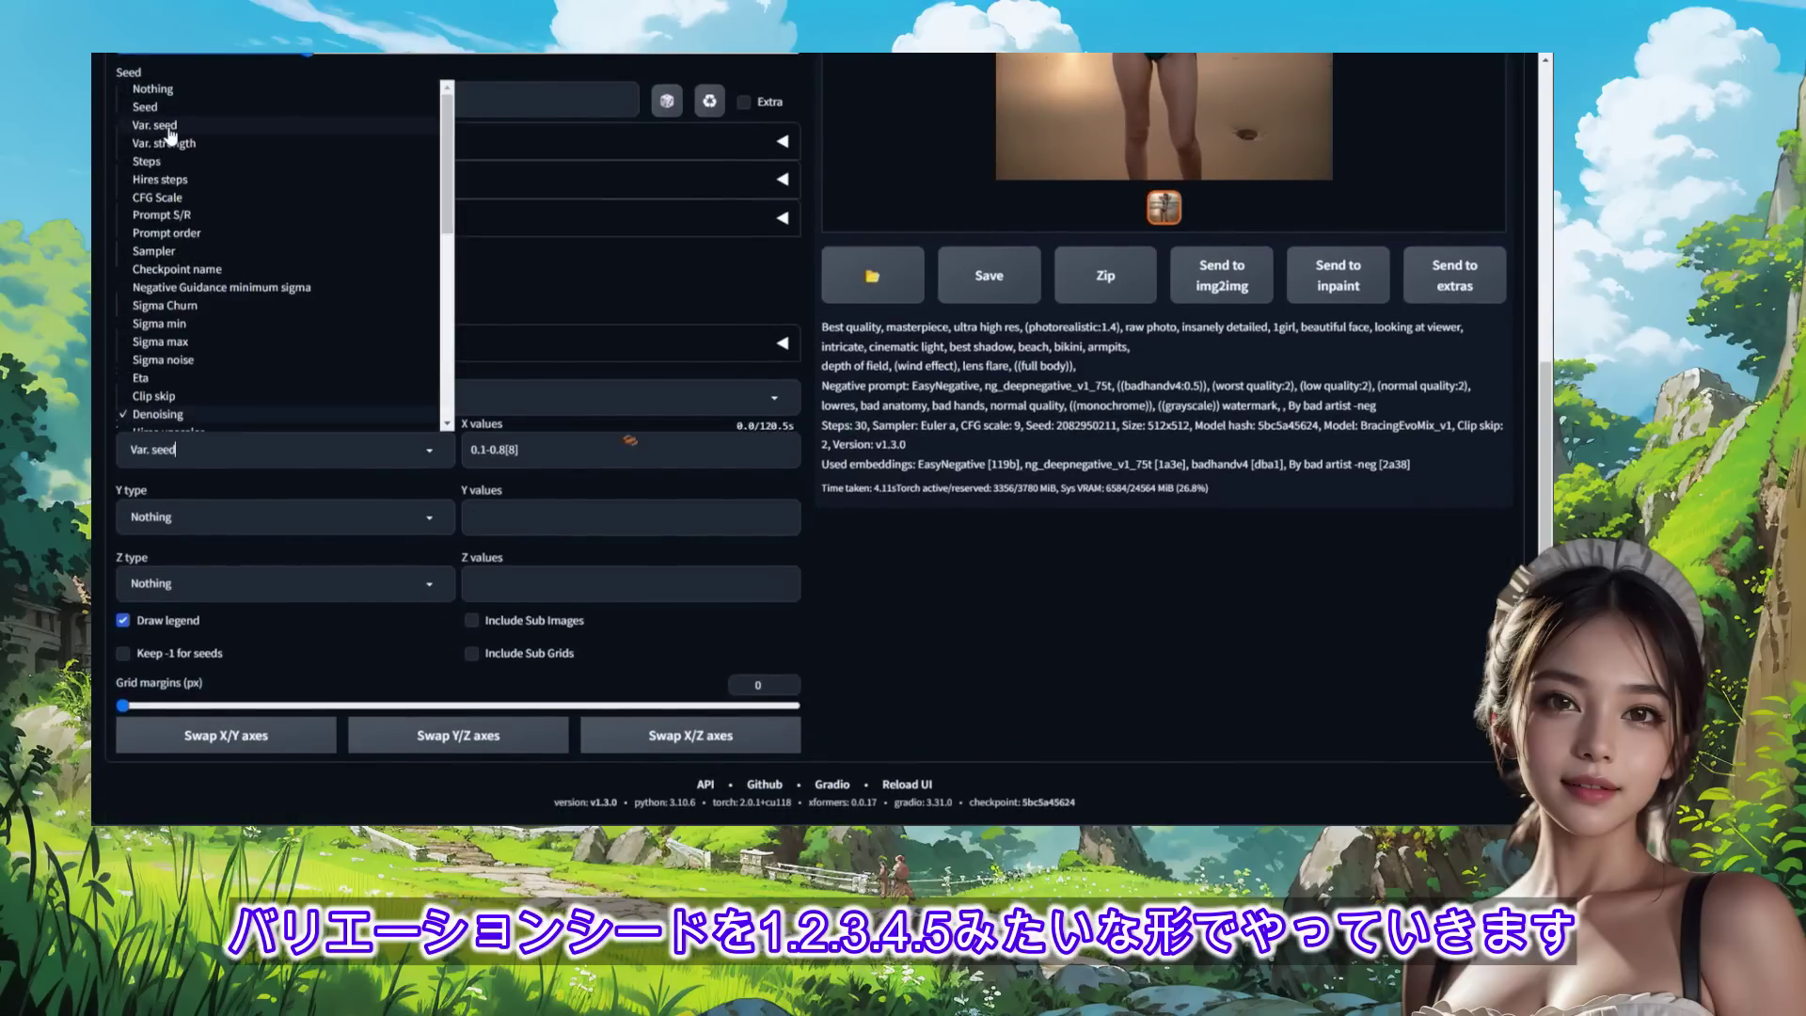
pyautogui.press('Tab')
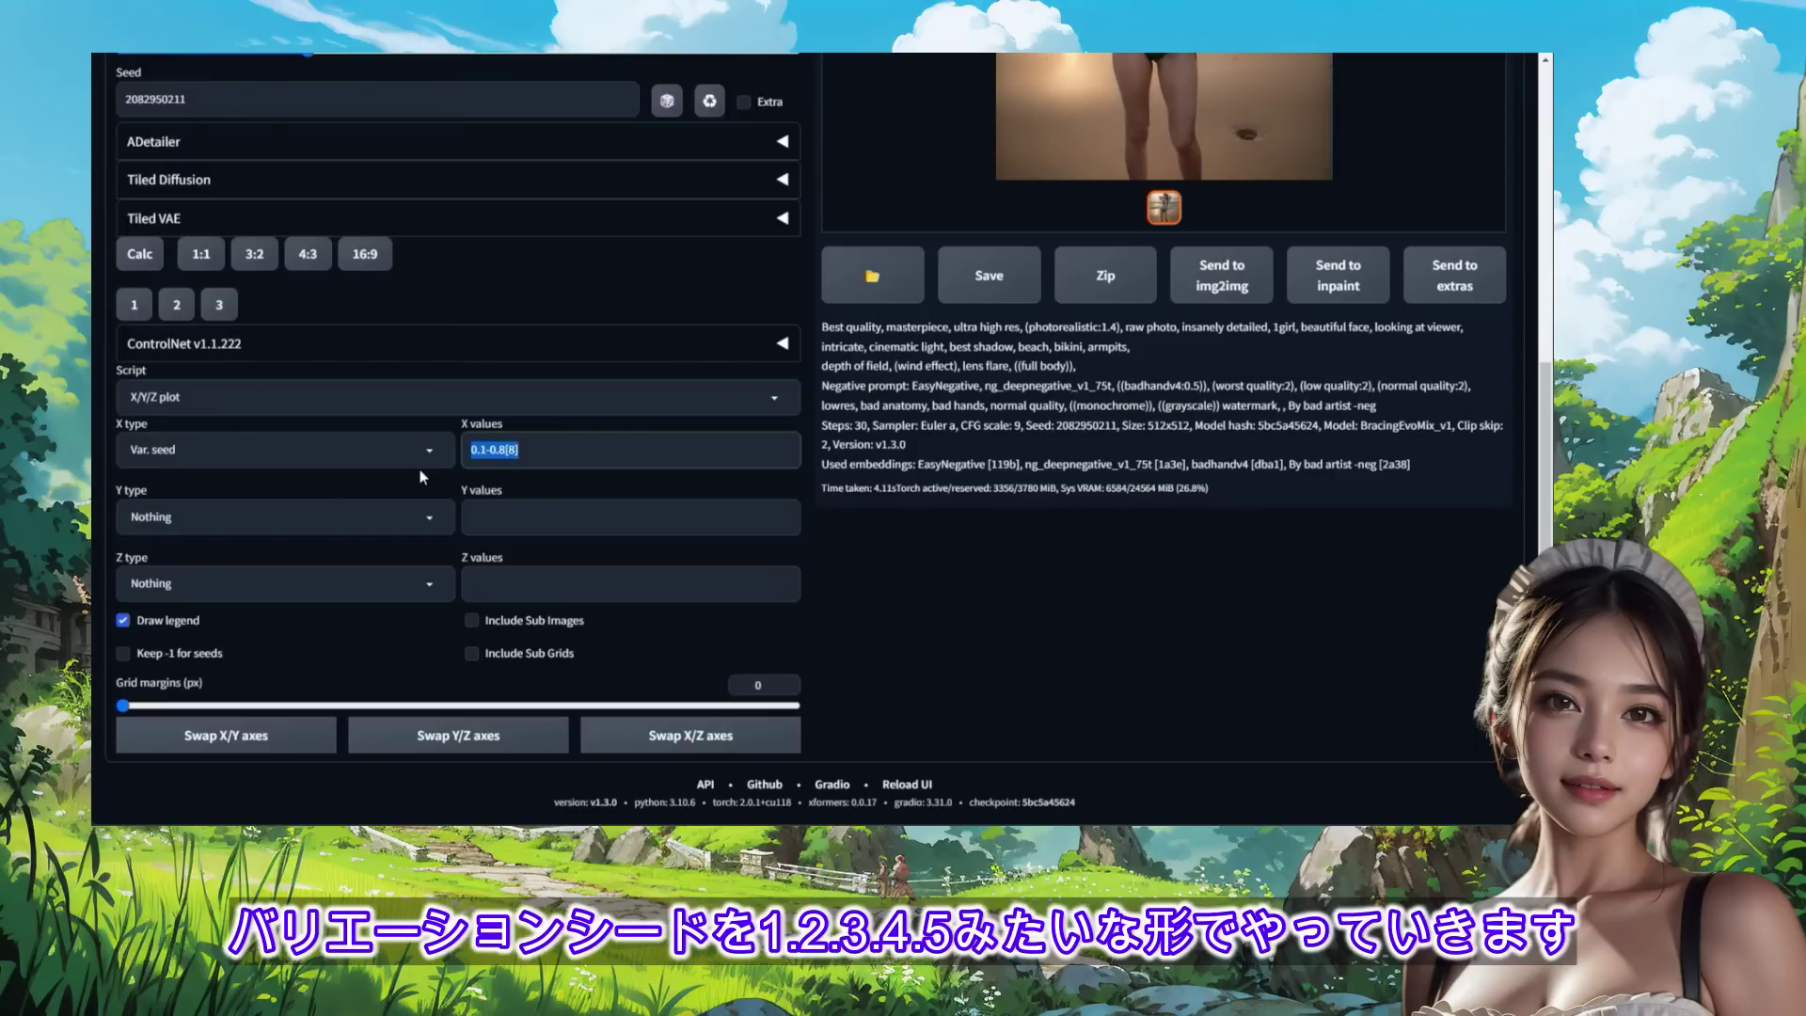
pyautogui.write('1')
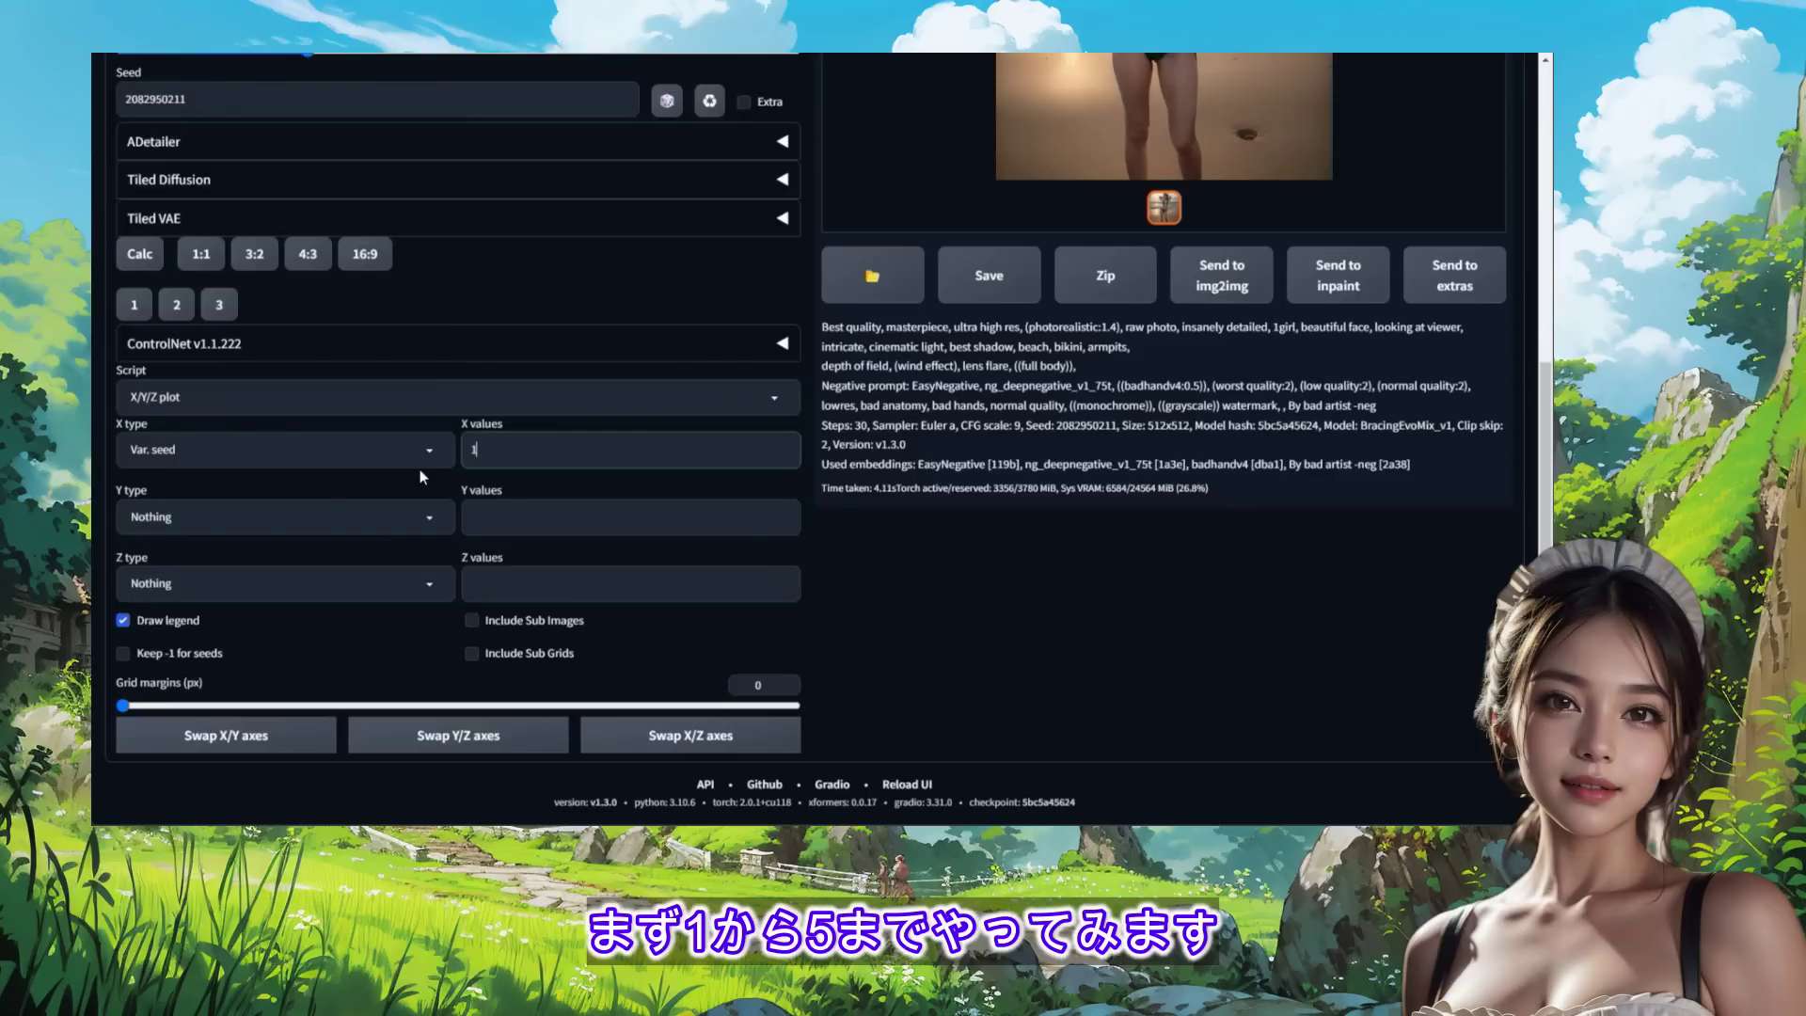
pyautogui.write('-5[5]')
# Configure the plot's Y axis as Var. strength with the values 0-0.1[6].
pyautogui.click(435, 517)
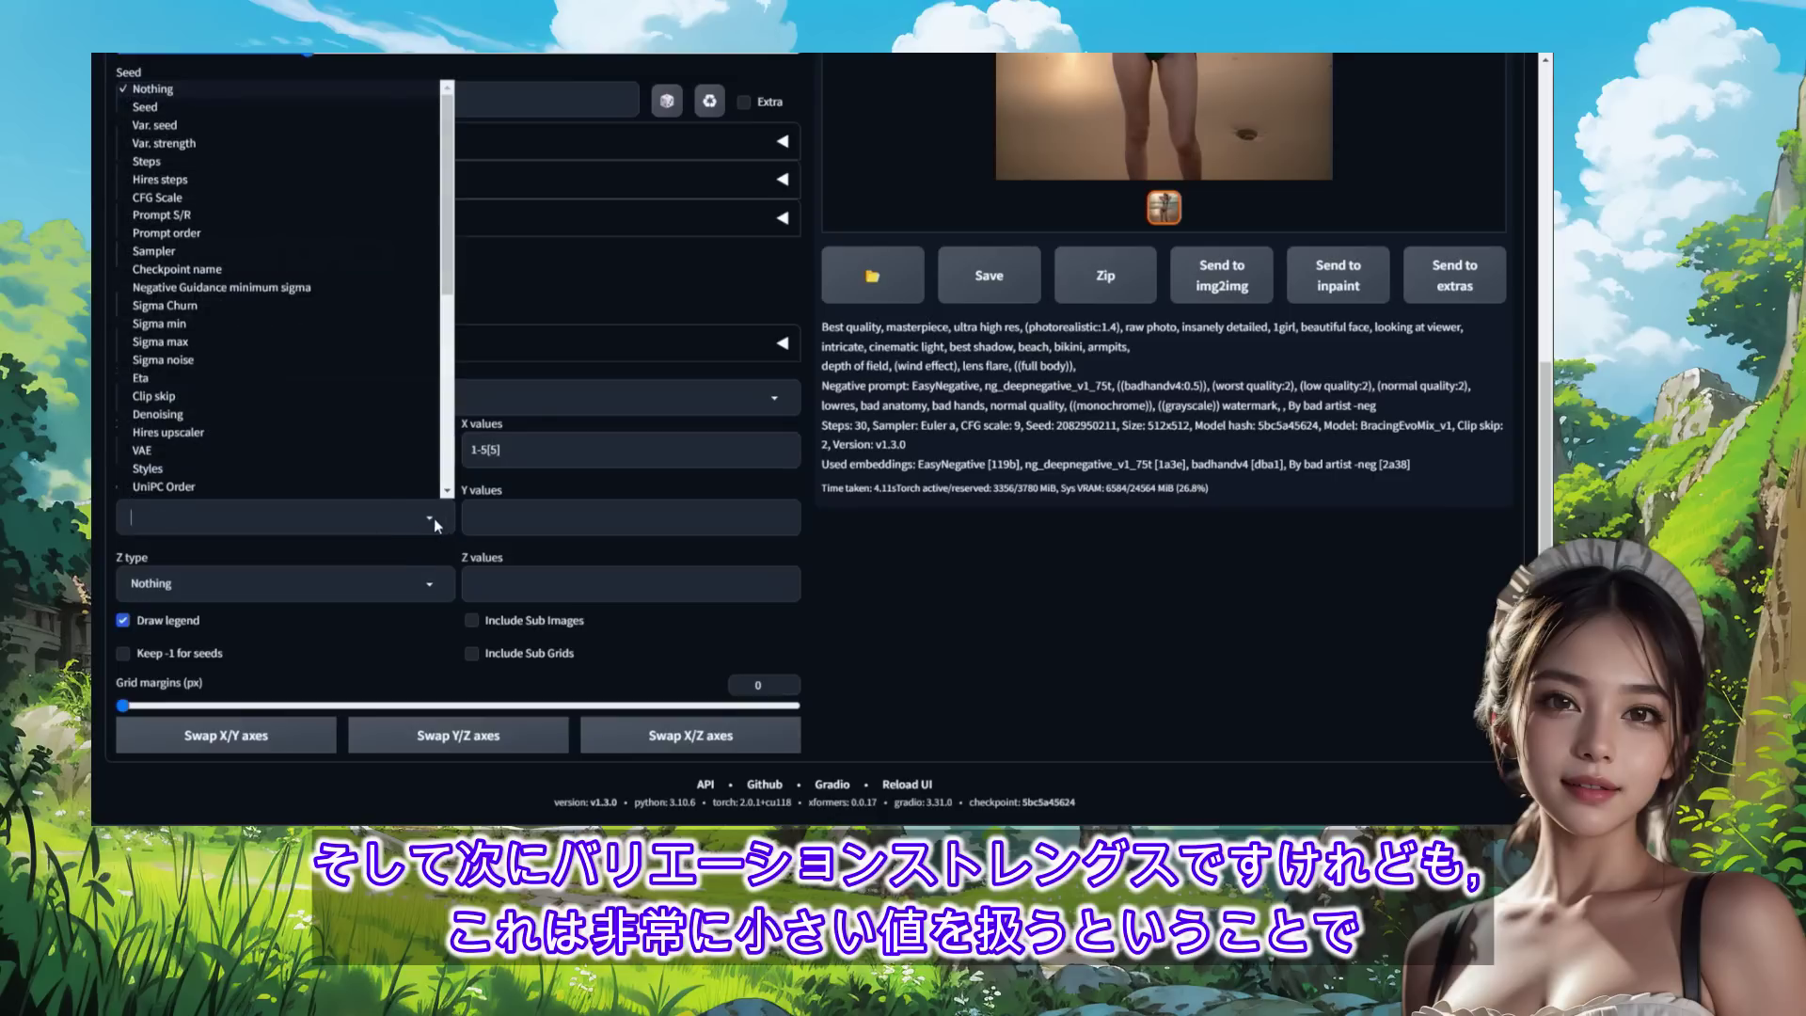
pyautogui.click(186, 146)
pyautogui.click(522, 522)
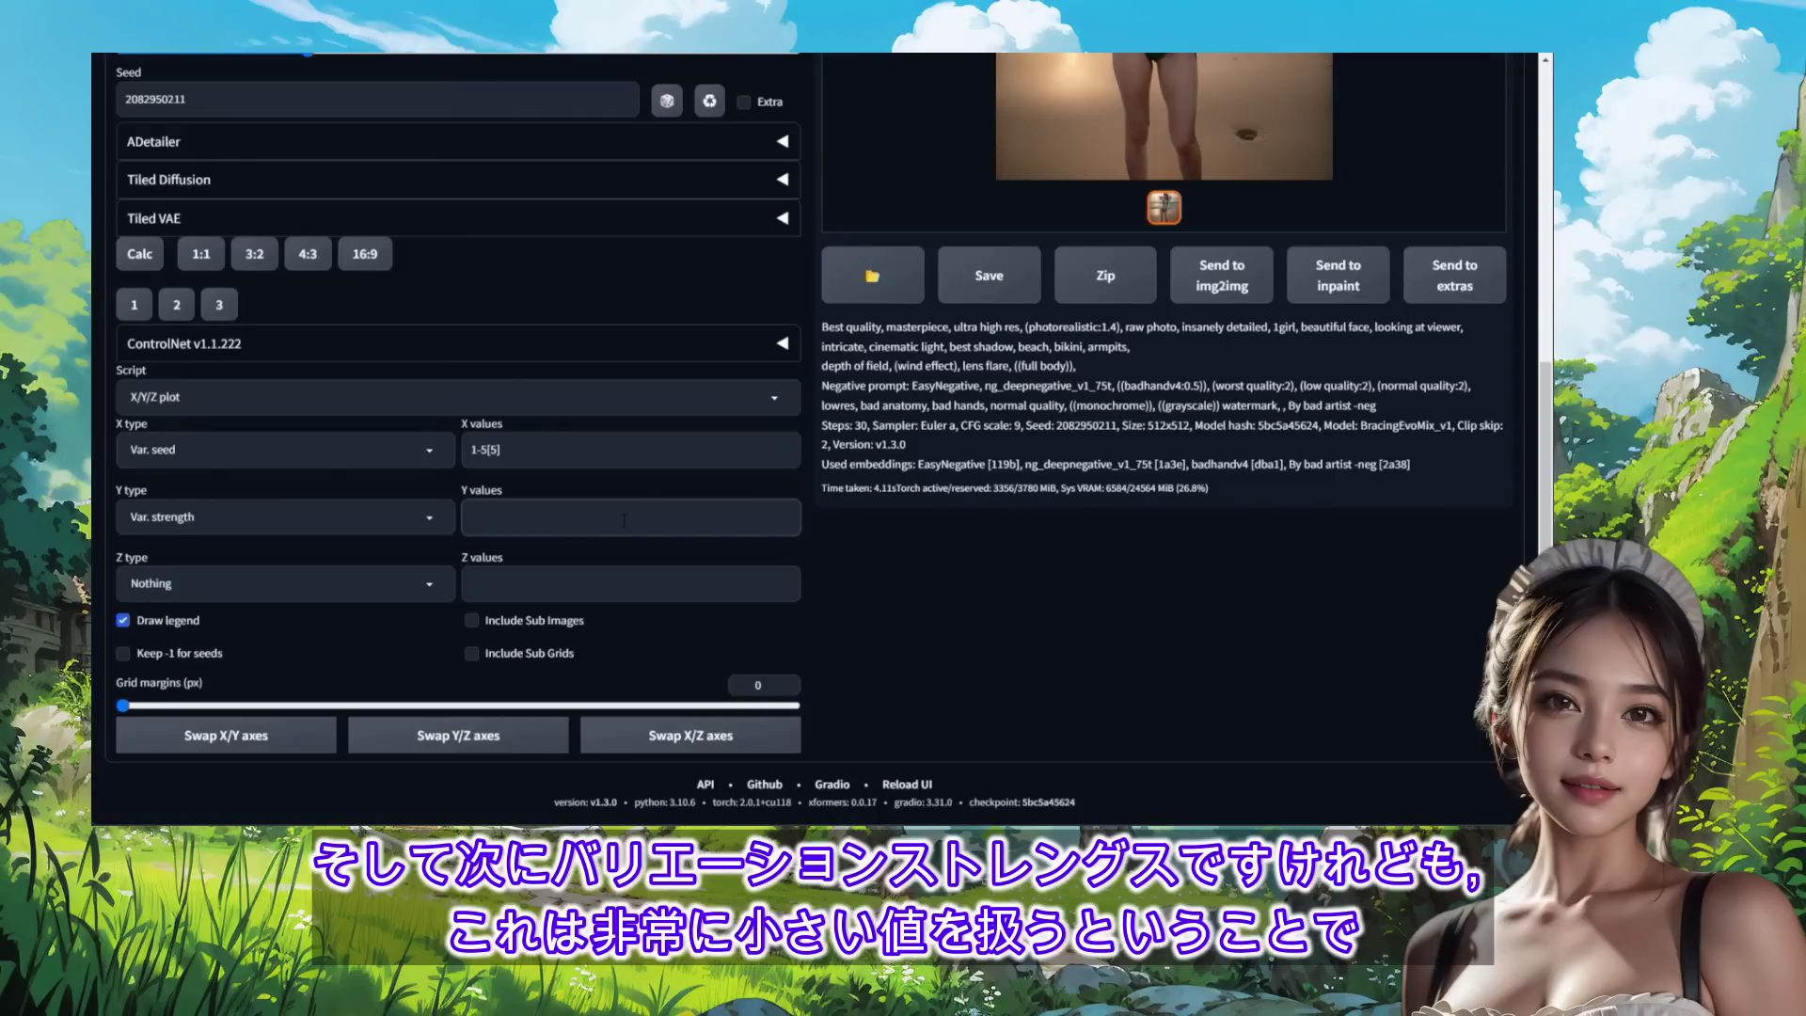
pyautogui.write('0-0')
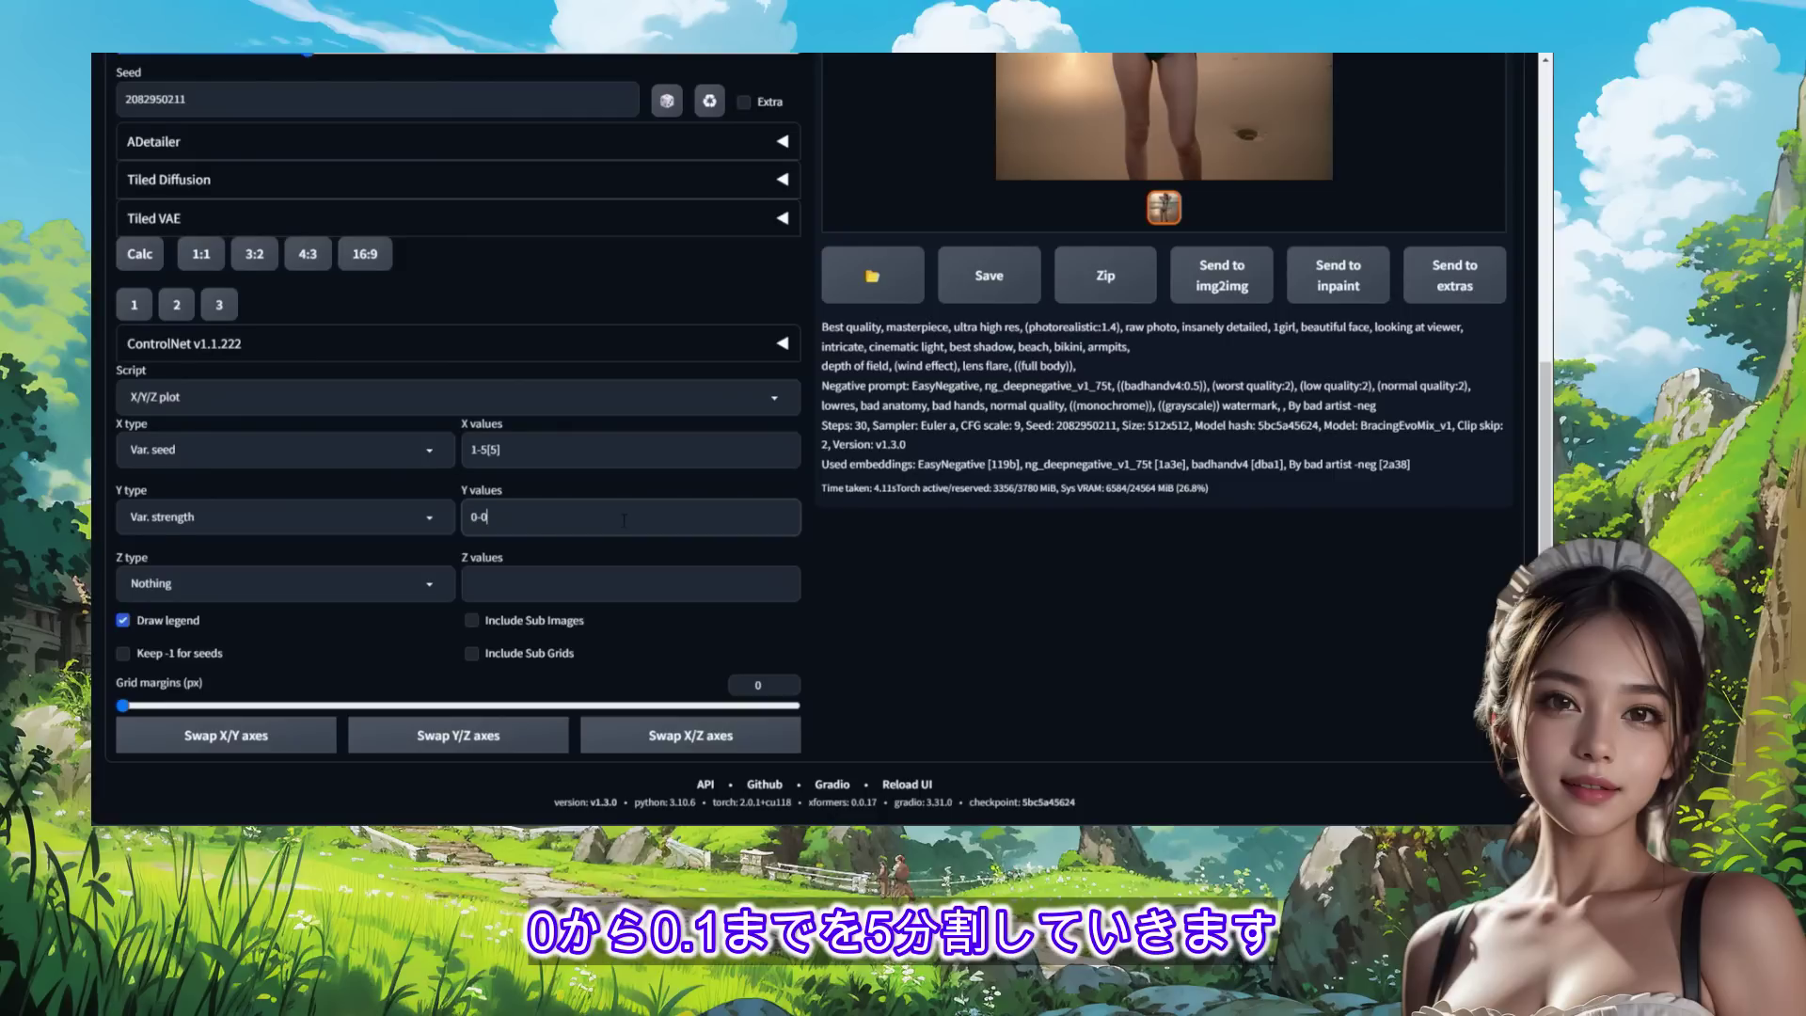
pyautogui.write('.1[6]')
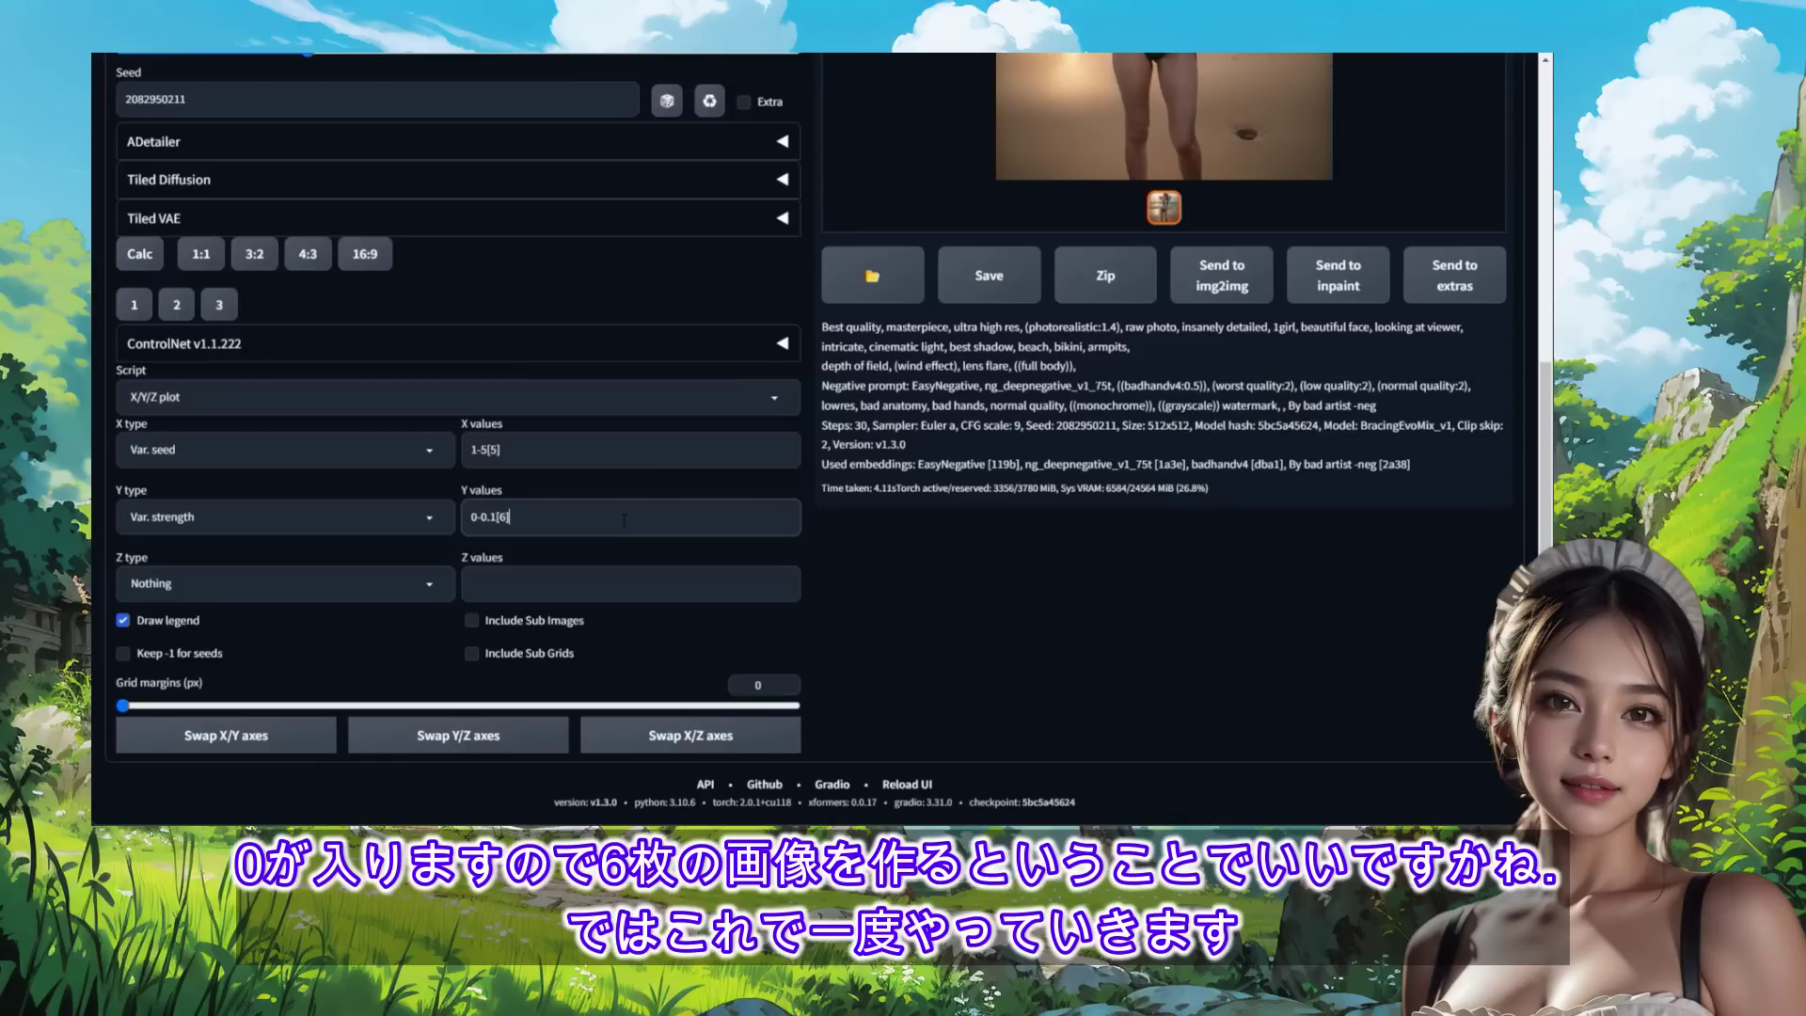
# Generate the X/Y/Z plot grid with the configured variation seed and strength axes.
pyautogui.click(975, 649)
pyautogui.scroll(4, 997, 640)
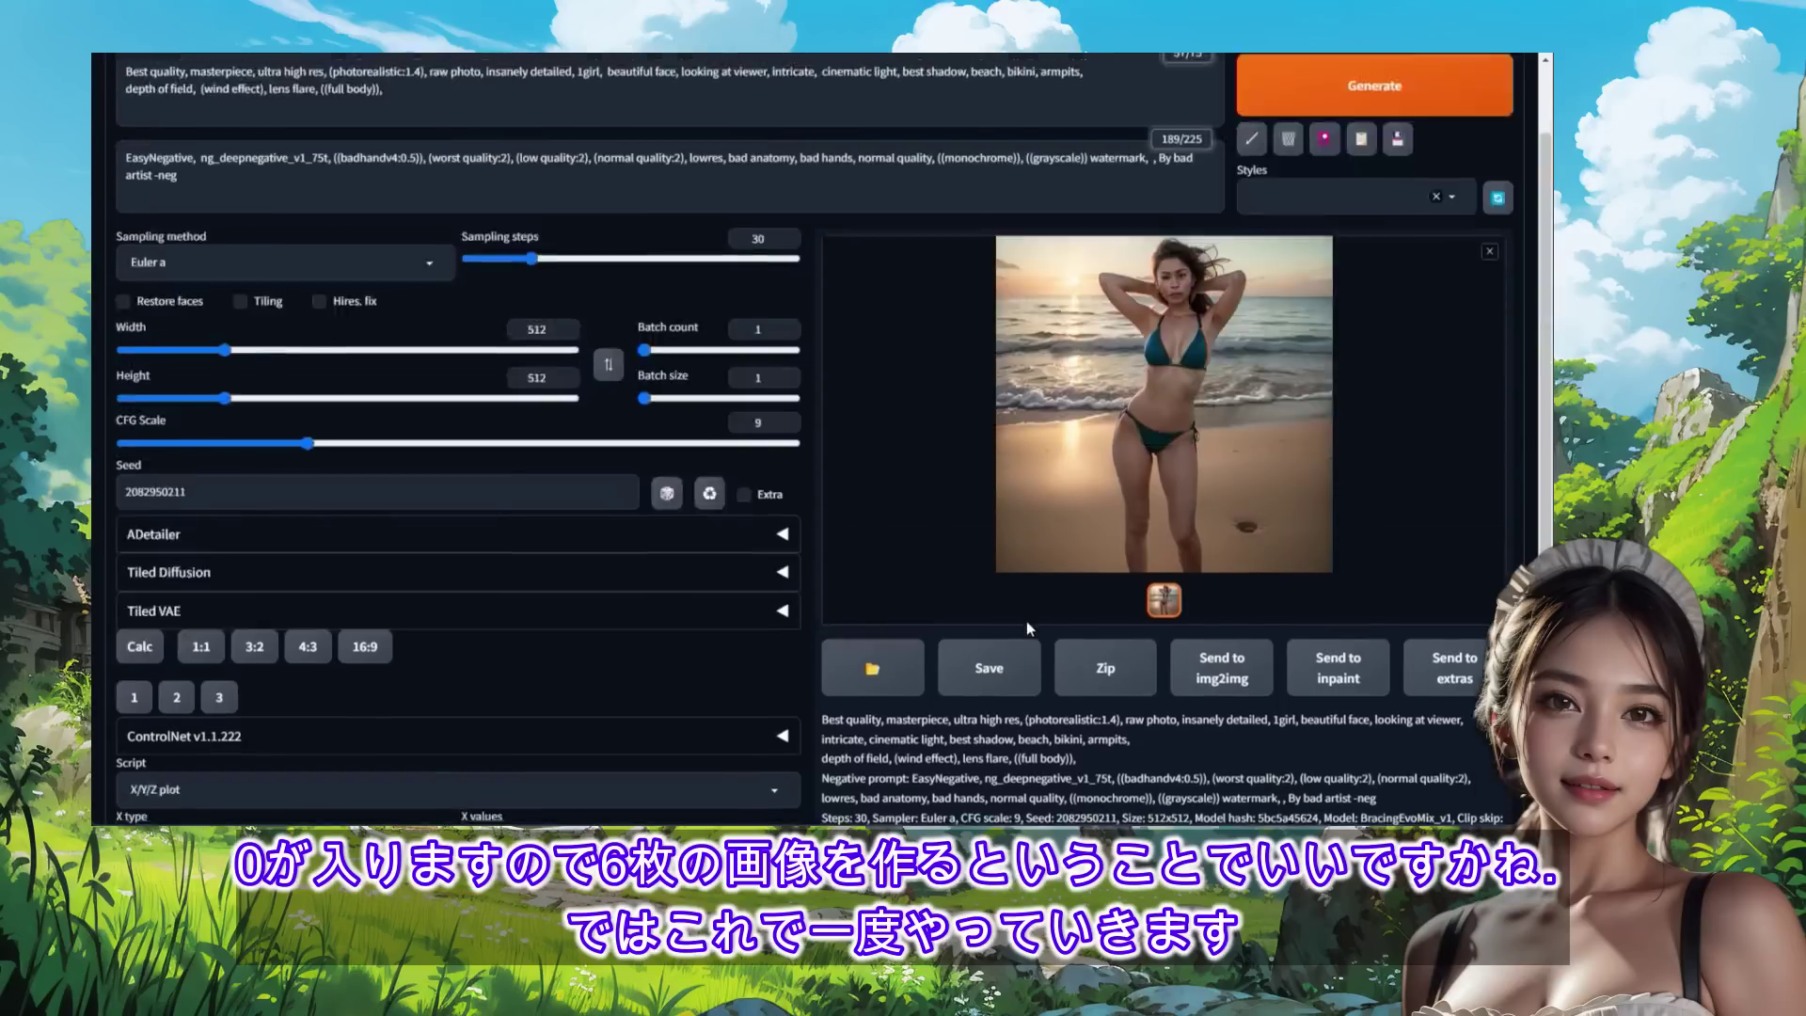
pyautogui.scroll(1, 1026, 628)
pyautogui.click(1321, 201)
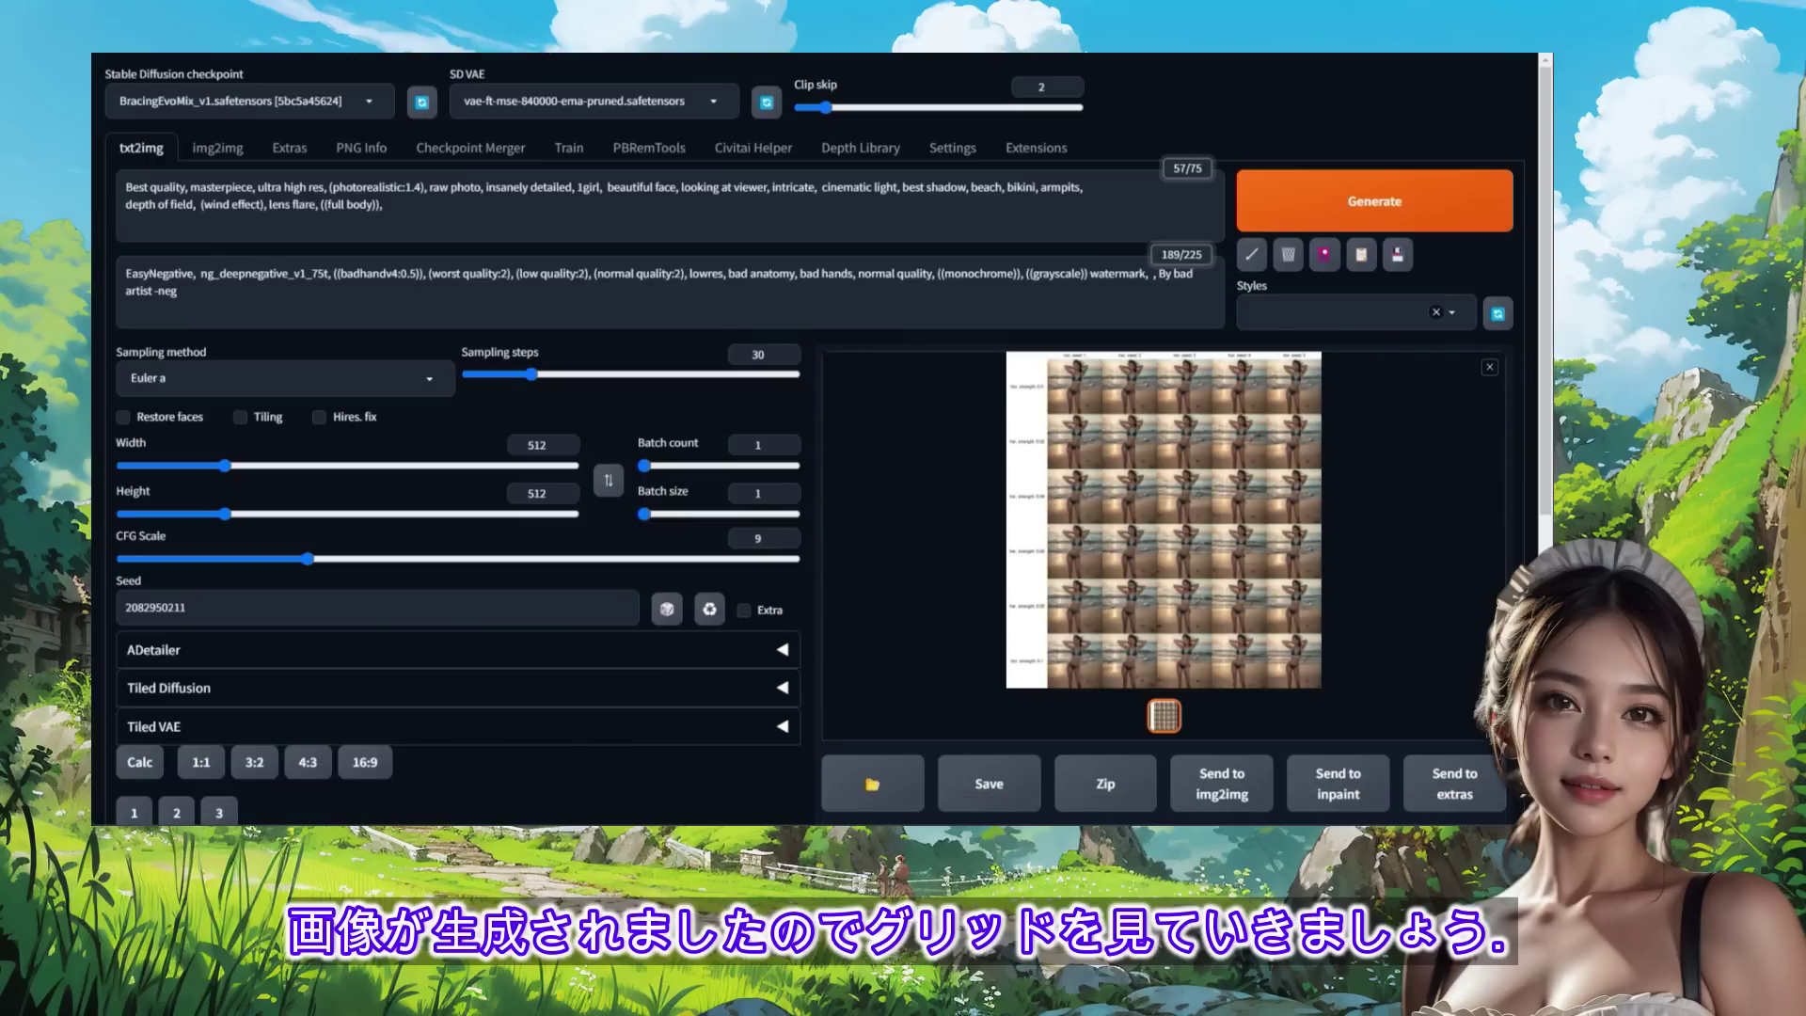
# Examine the generated grid enlarged, comparing the images across variation seeds 1 to 5 and strengths 0.0 to 0.1.
pyautogui.click(1163, 519)
pyautogui.click(872, 522)
pyautogui.moveTo(872, 522); pyautogui.dragTo(927, 589)
pyautogui.scroll(-3, 1035, 522)
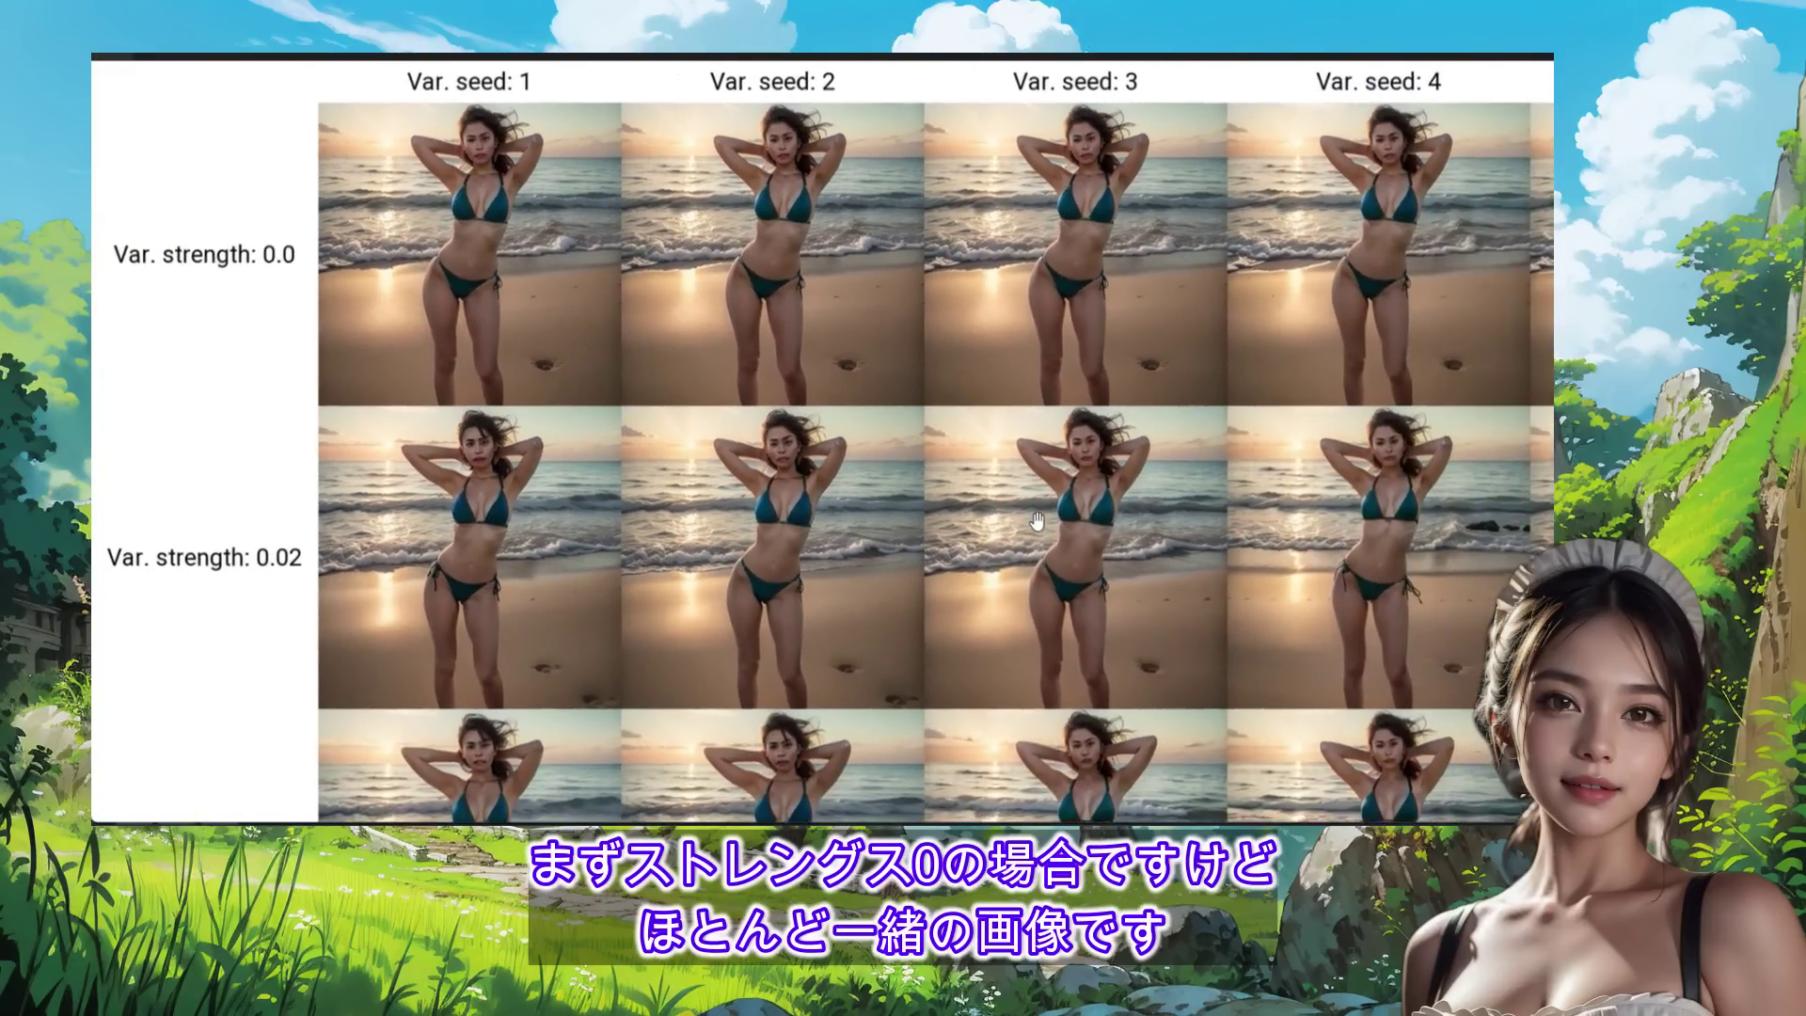
pyautogui.scroll(-1, 996, 500)
pyautogui.moveTo(995, 499); pyautogui.dragTo(766, 415)
pyautogui.scroll(-1, 758, 422)
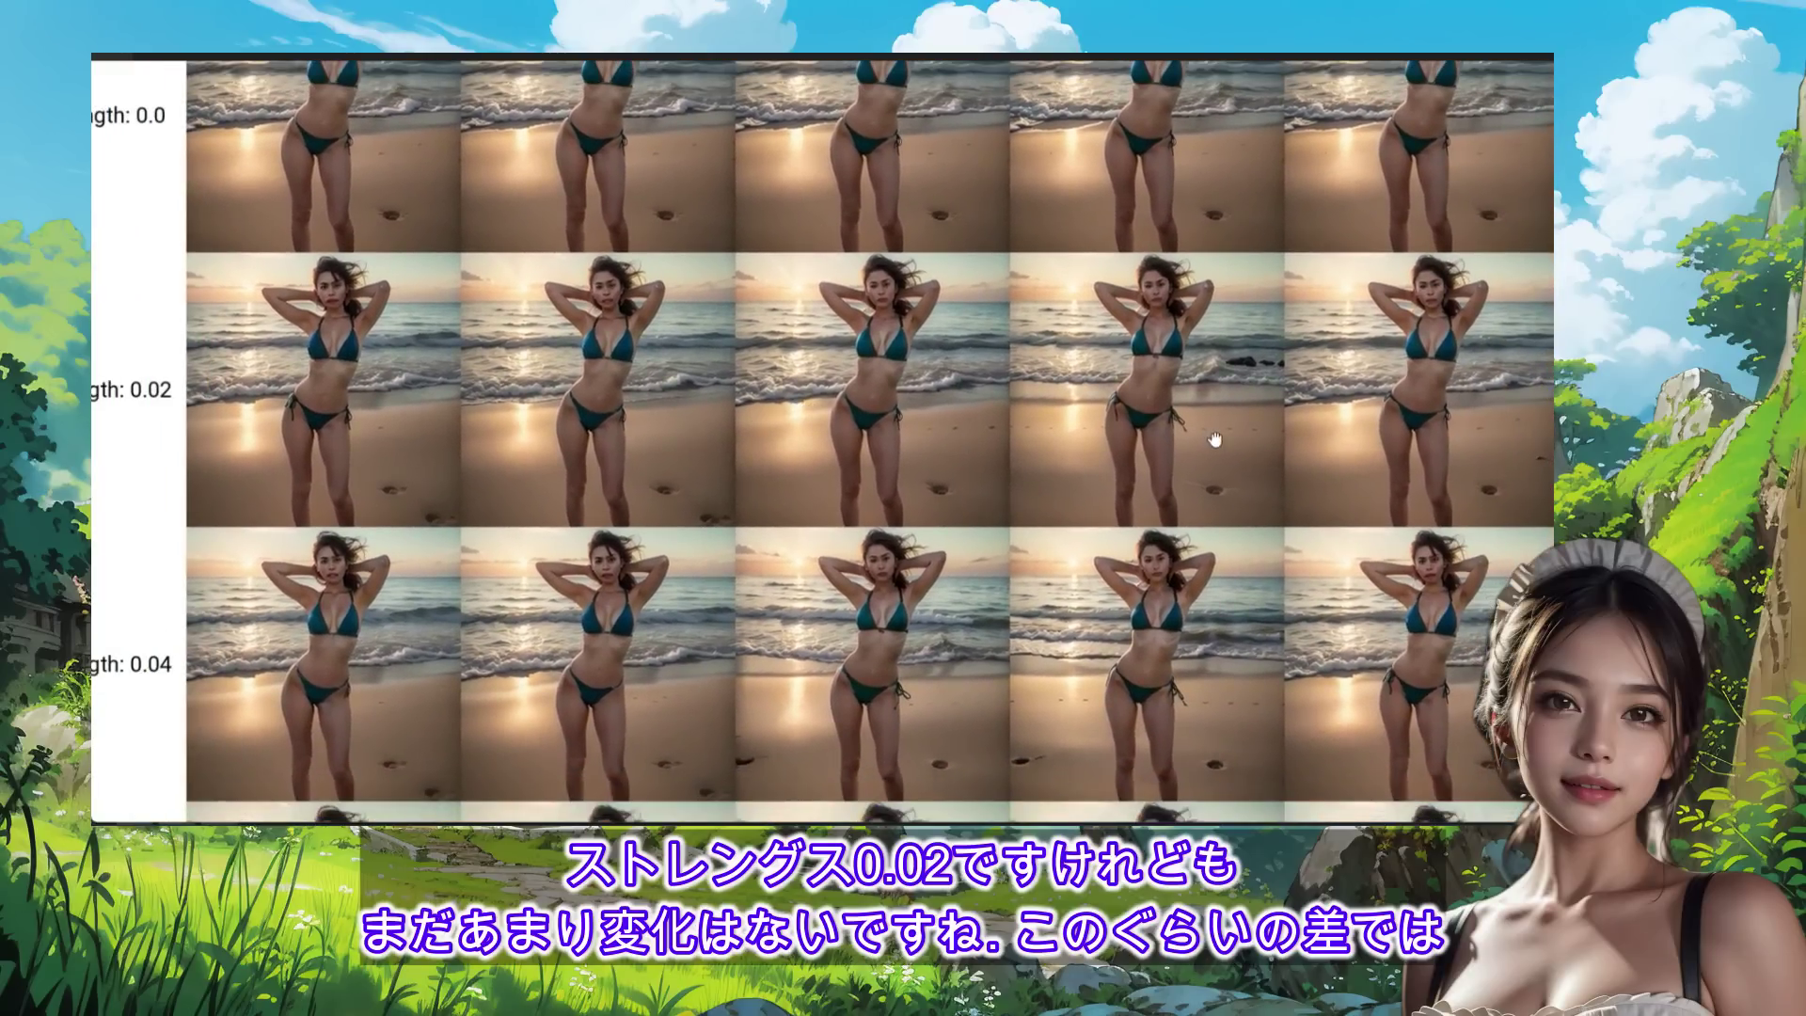
pyautogui.moveTo(1214, 440); pyautogui.dragTo(1065, 428)
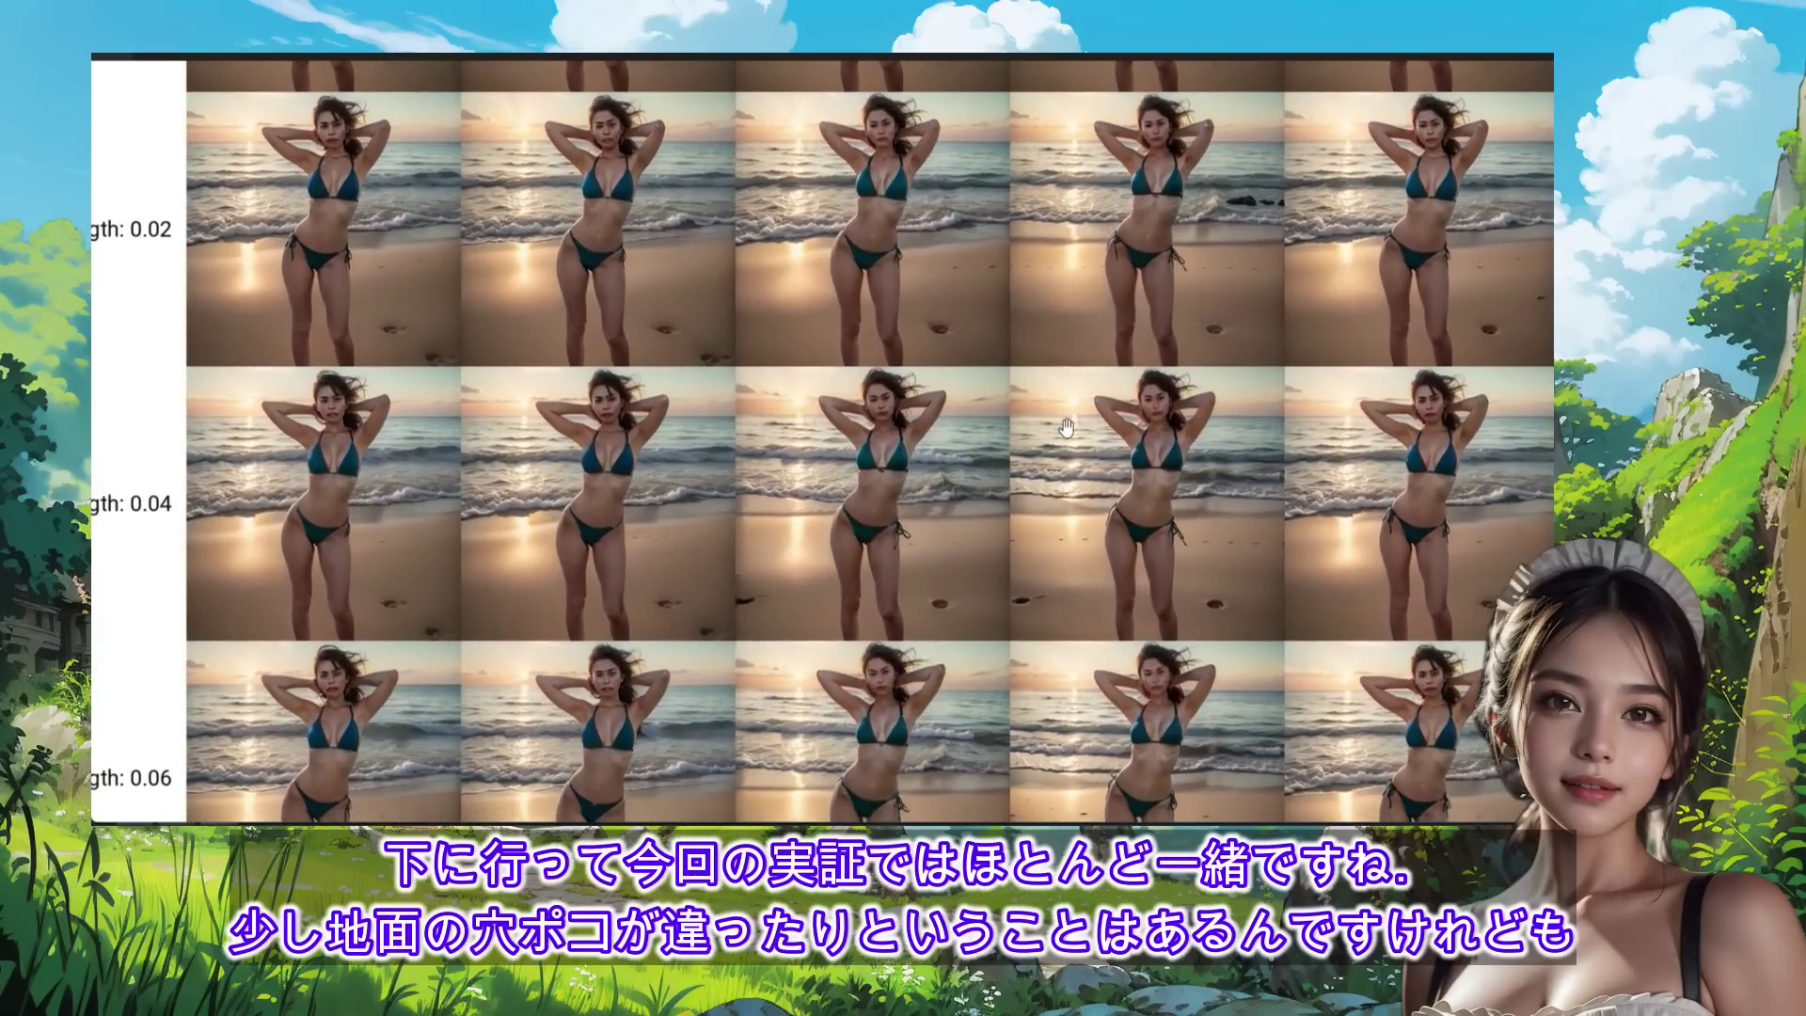
pyautogui.scroll(-5, 1082, 565)
pyautogui.scroll(-5, 1072, 536)
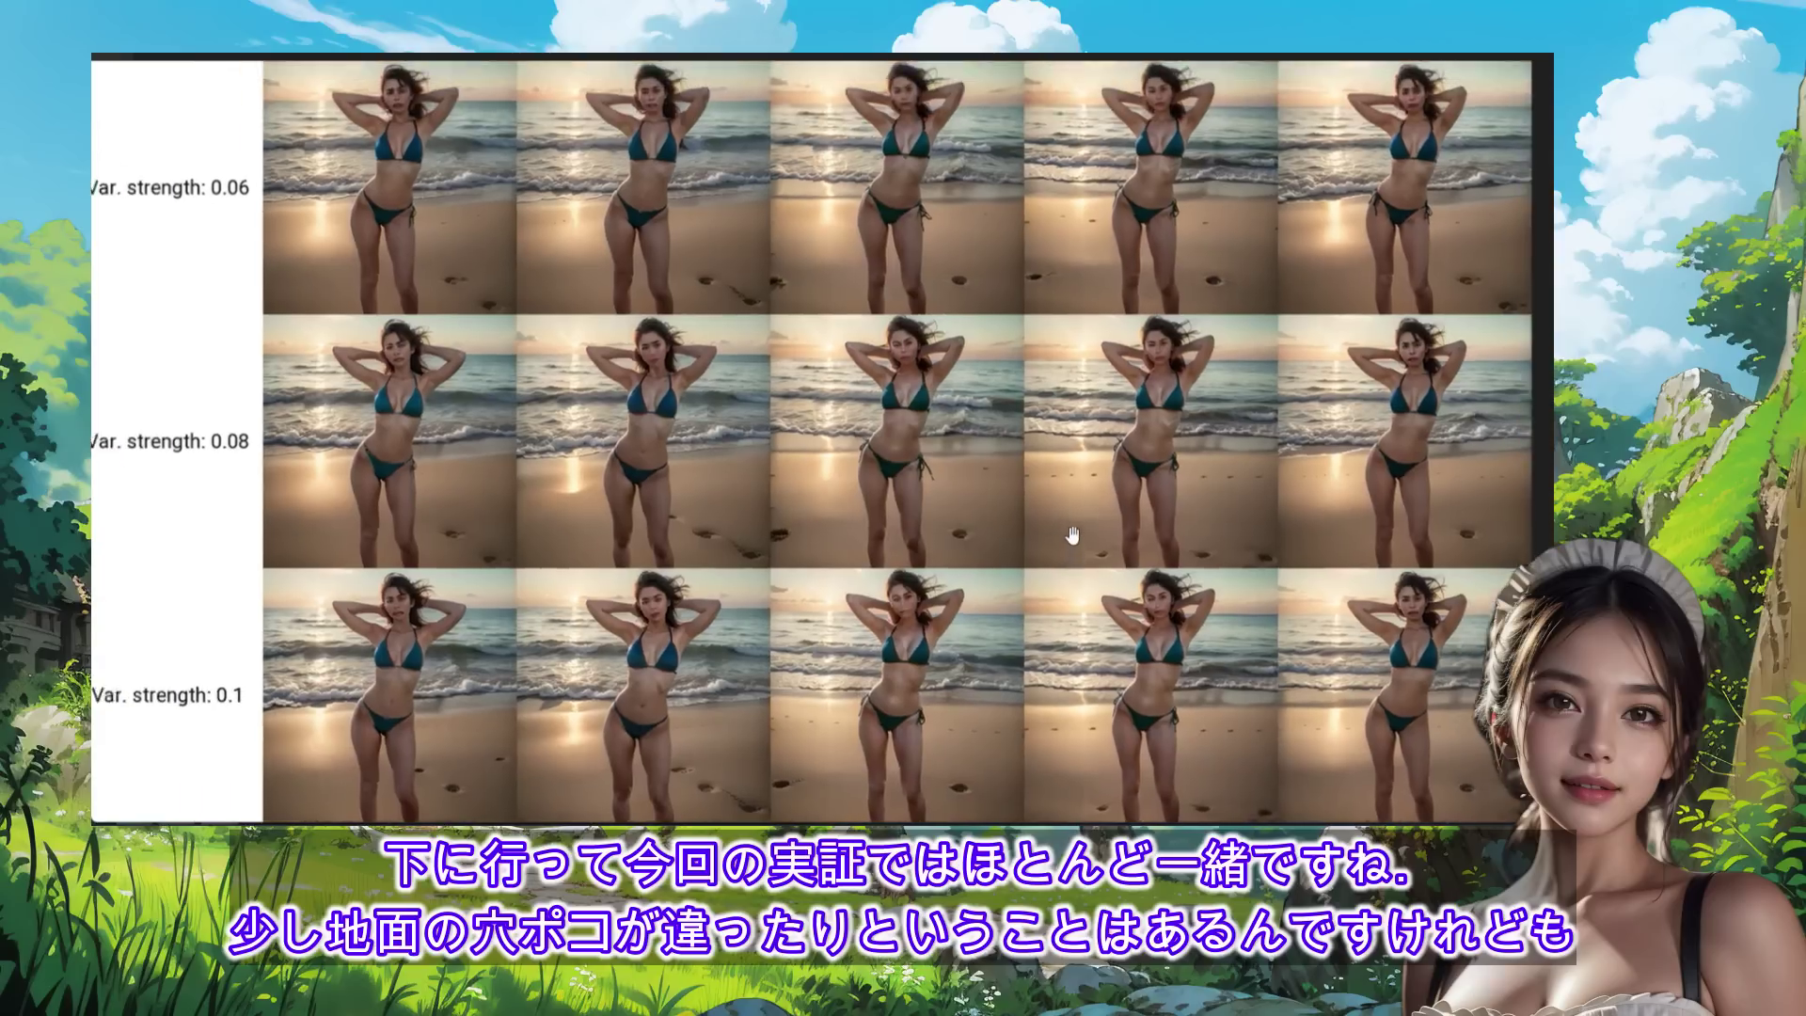
pyautogui.scroll(-2, 1053, 568)
pyautogui.scroll(-1, 1053, 567)
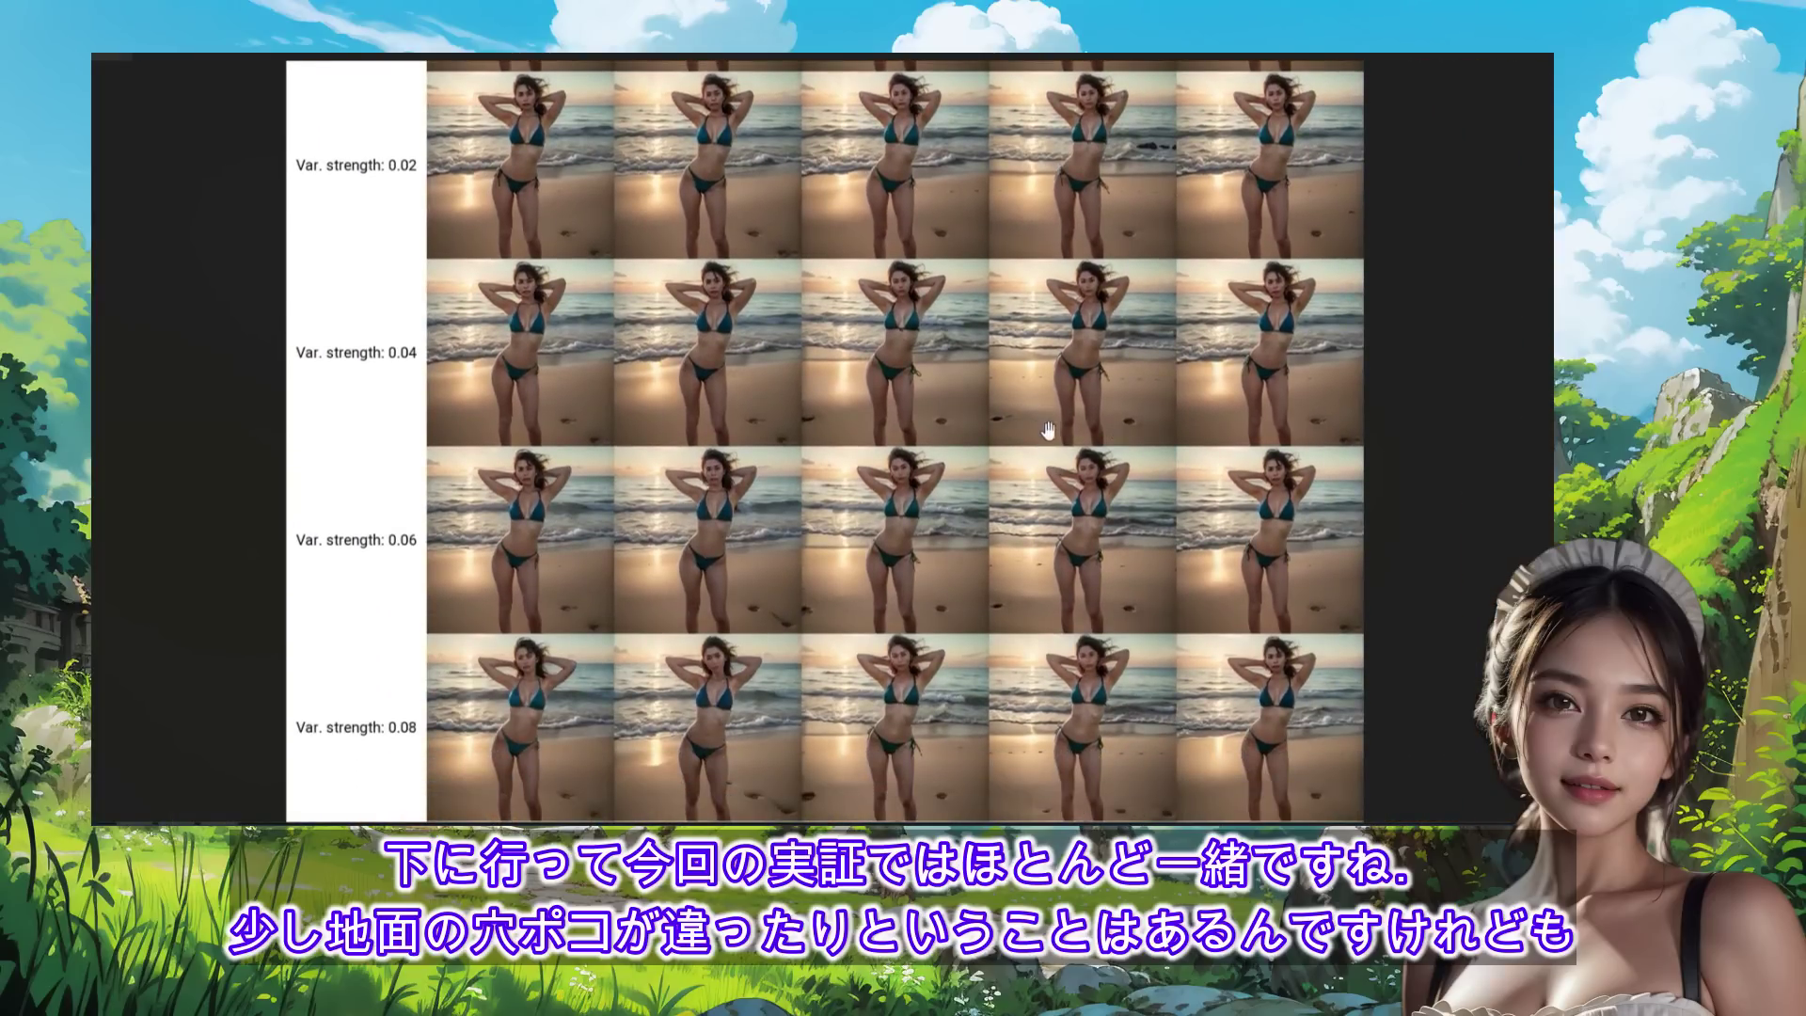
pyautogui.scroll(-1, 1058, 544)
pyautogui.scroll(-1, 1061, 431)
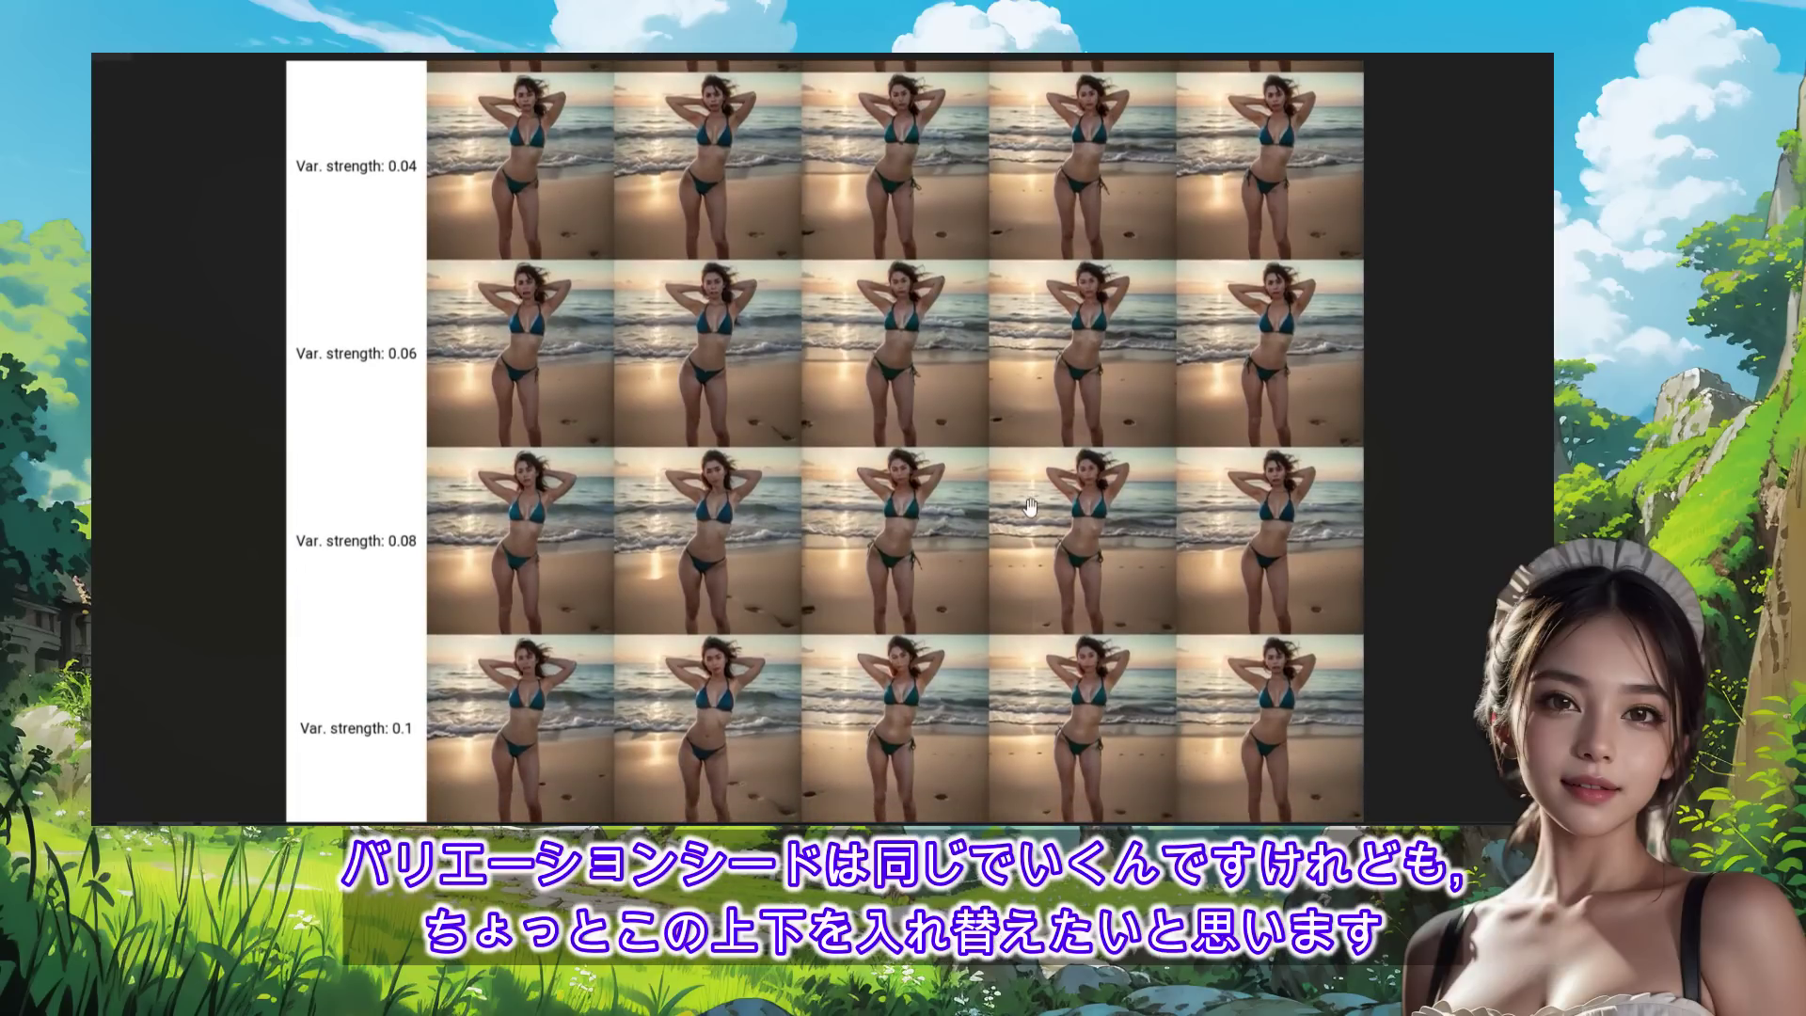
# Change the plot's Y axis to Var. seed with the values 1-5[5].
pyautogui.click(740, 498)
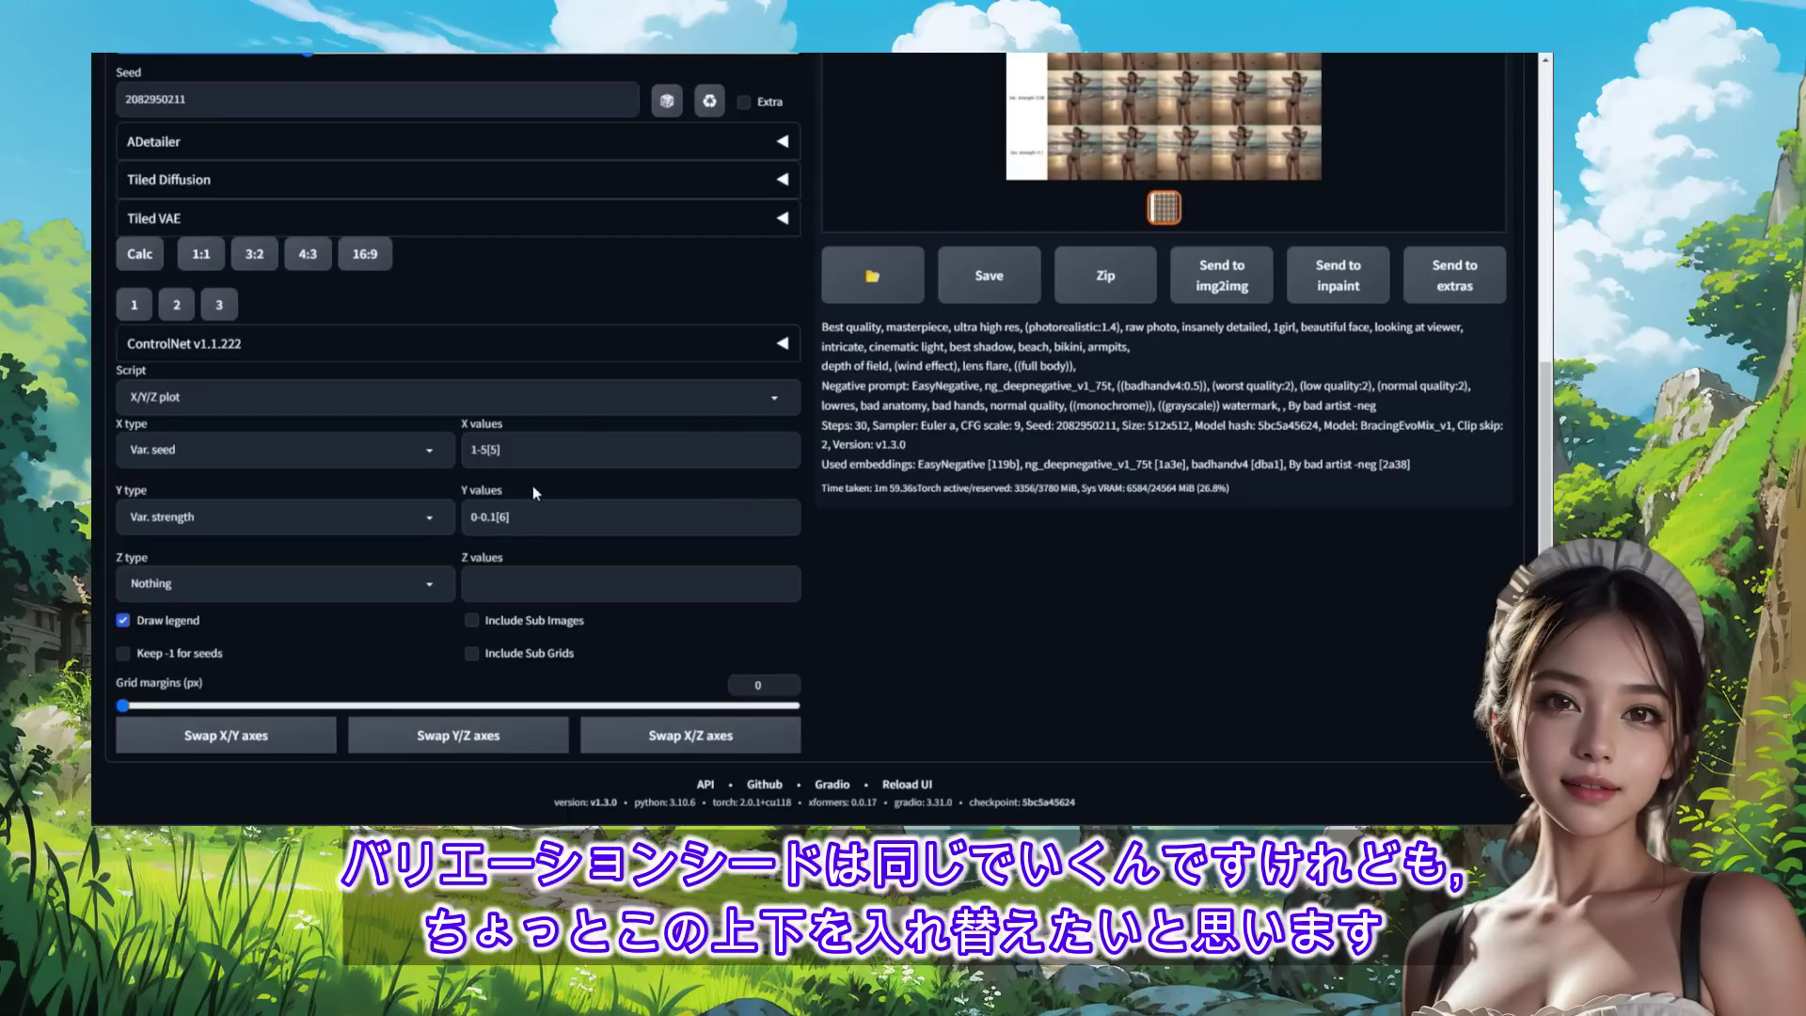
pyautogui.click(423, 522)
pyautogui.scroll(1, 263, 303)
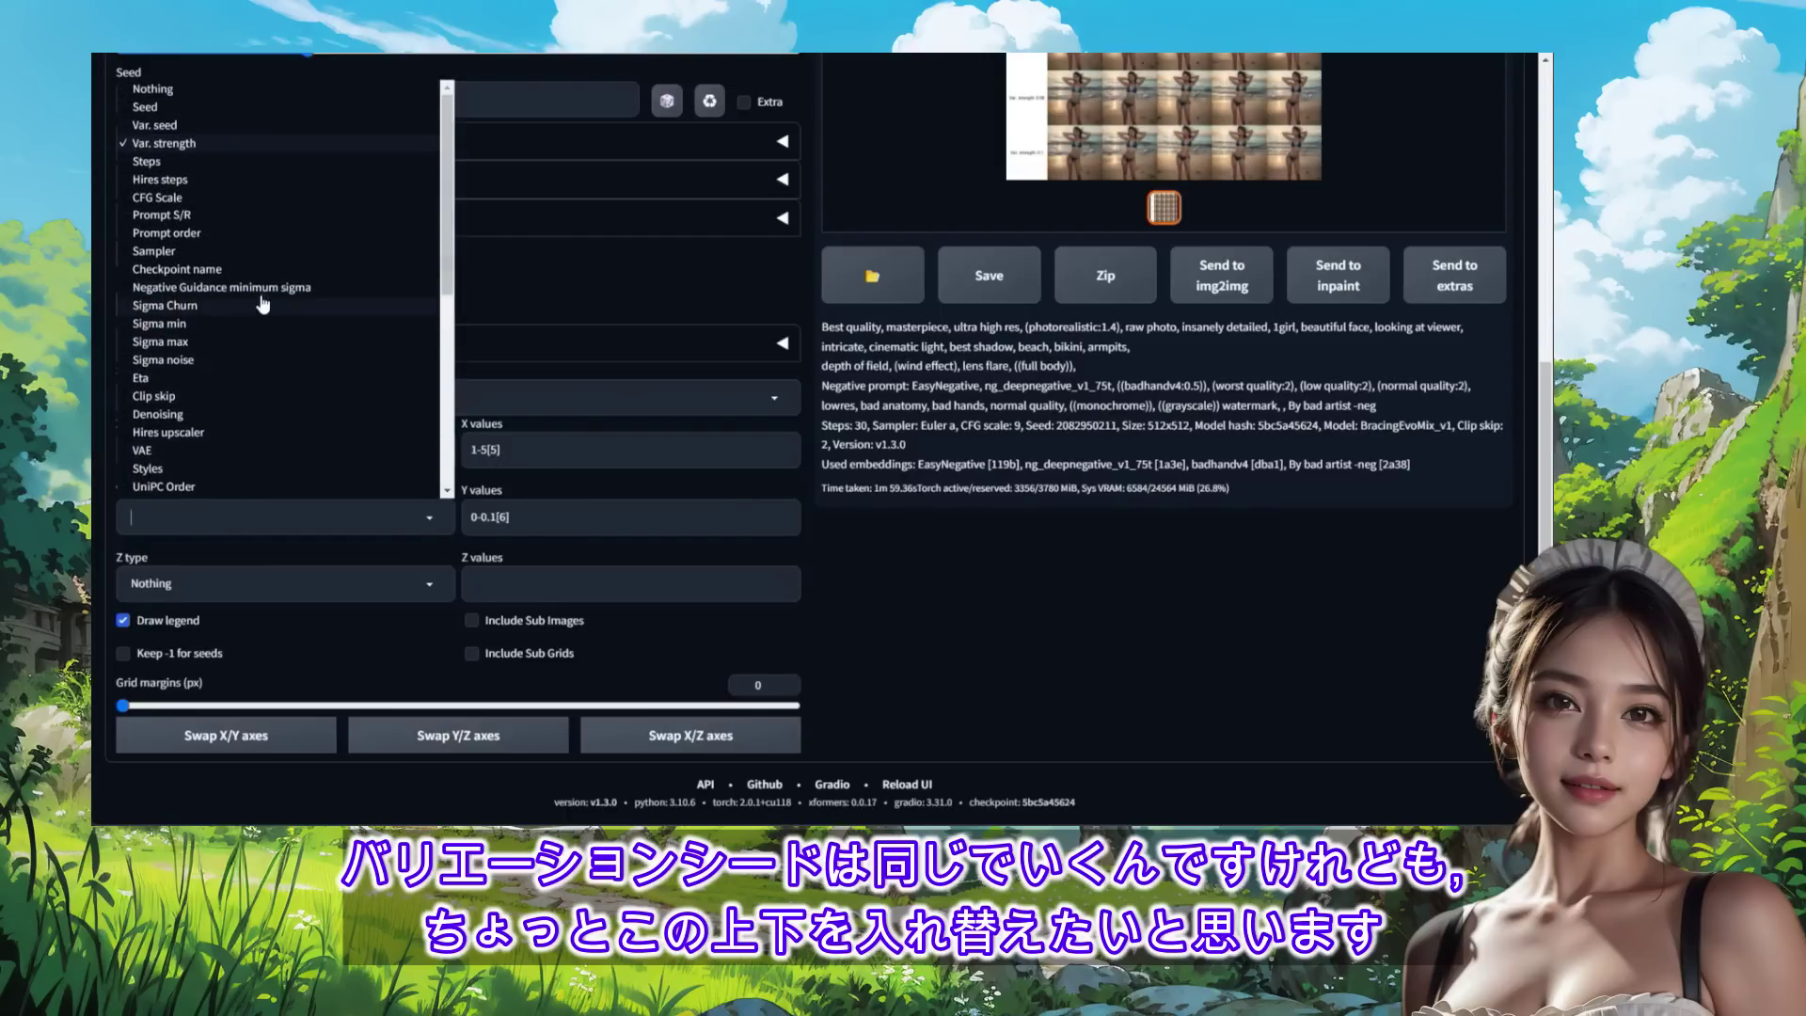
pyautogui.click(179, 125)
pyautogui.press('Tab')
pyautogui.write('1')
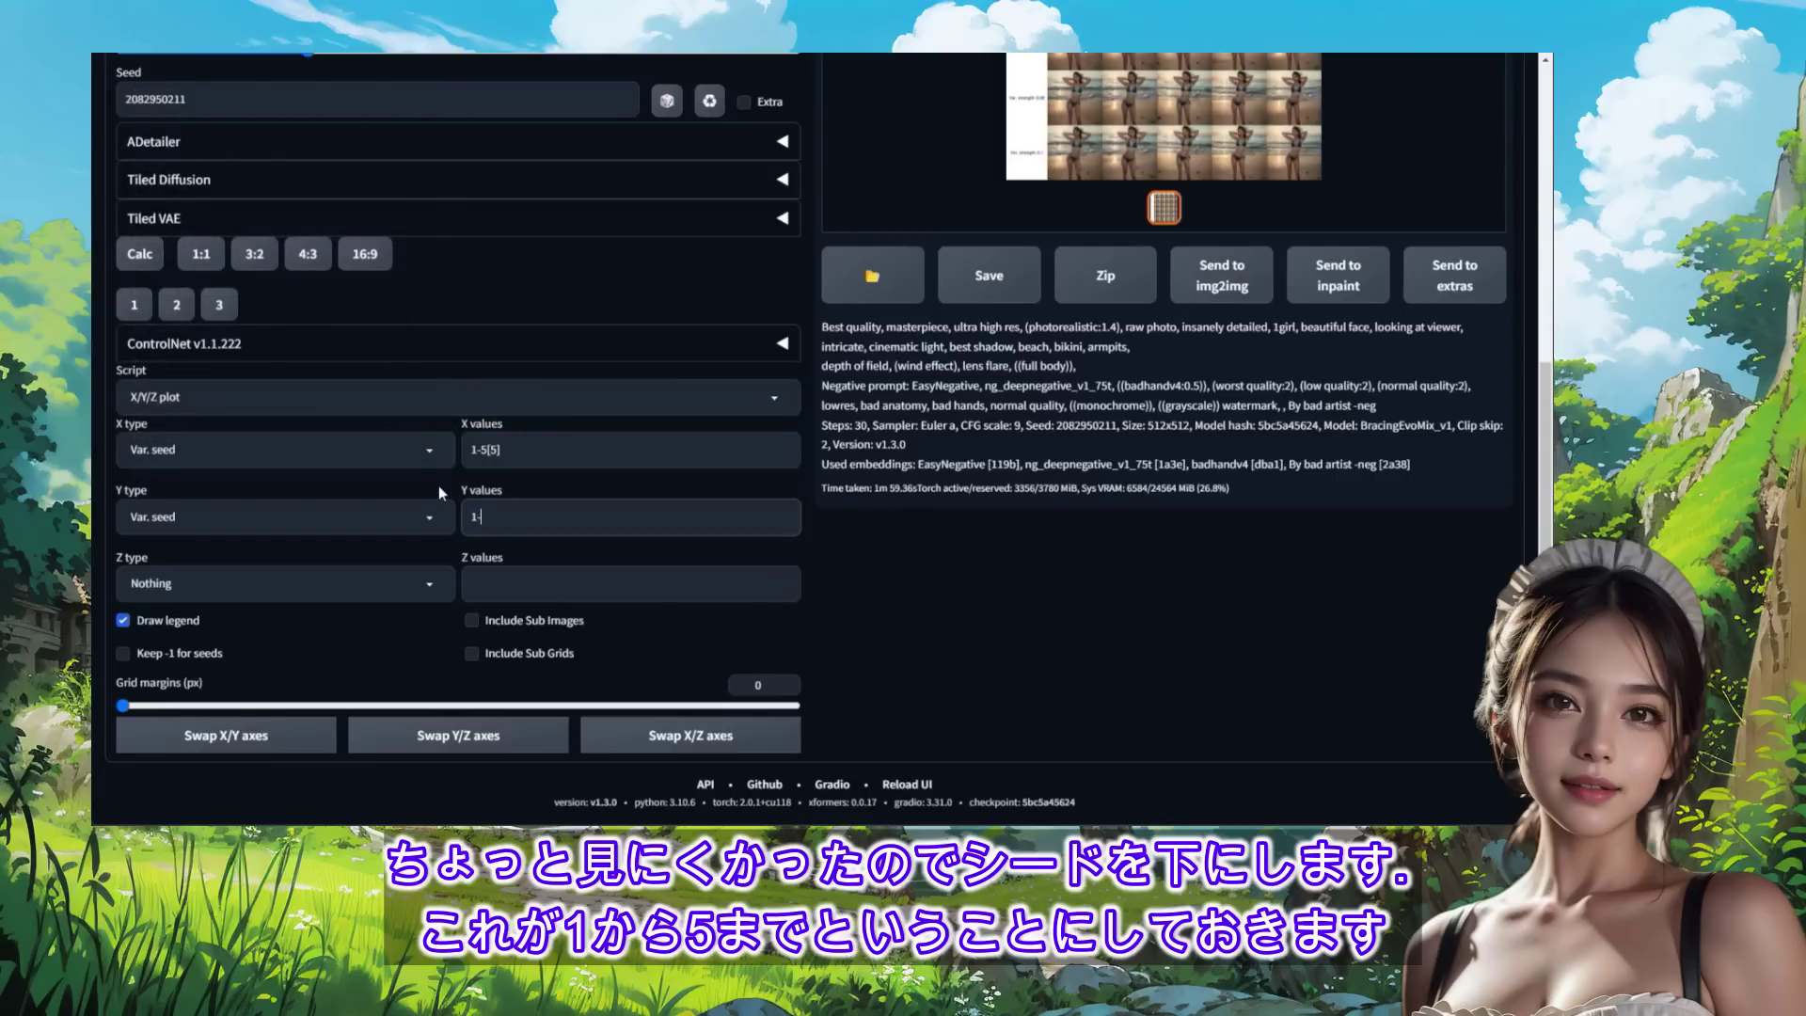
pyautogui.write('-5[5]')
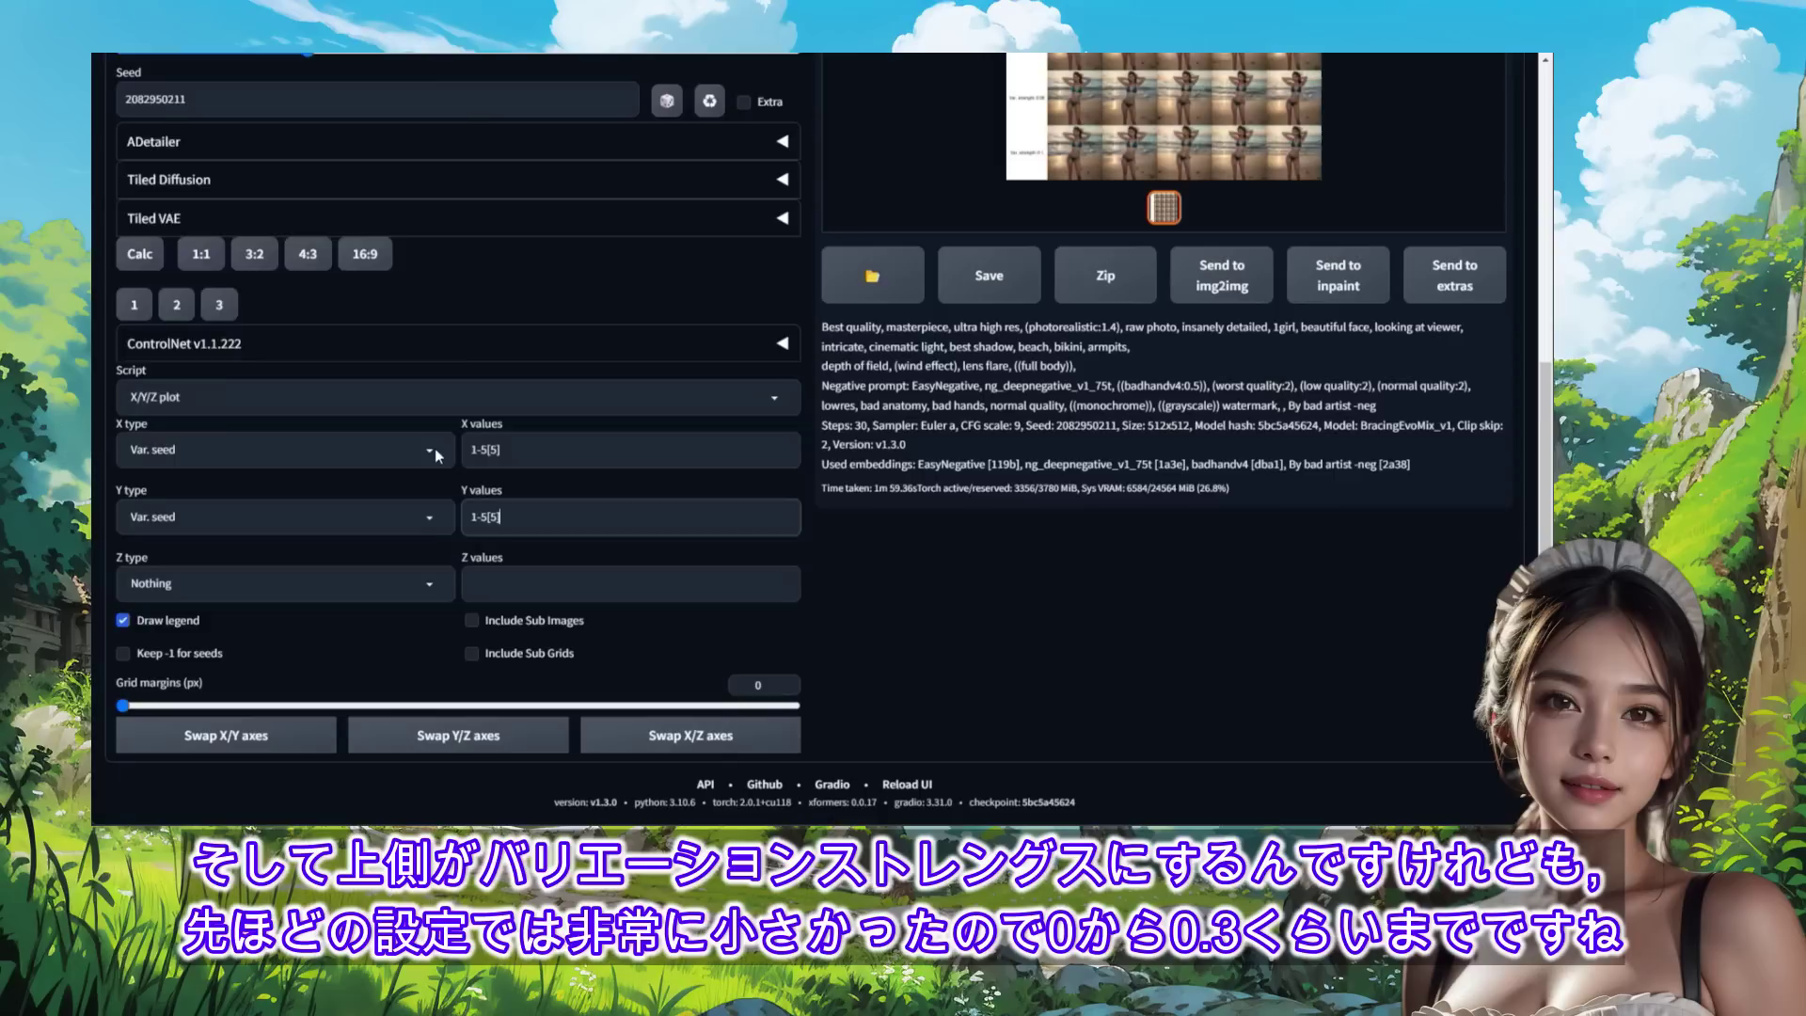
# Set the plot's X axis to Var. strength with the values 0-0.3[7] and generate the grid.
pyautogui.click(434, 450)
pyautogui.click(226, 104)
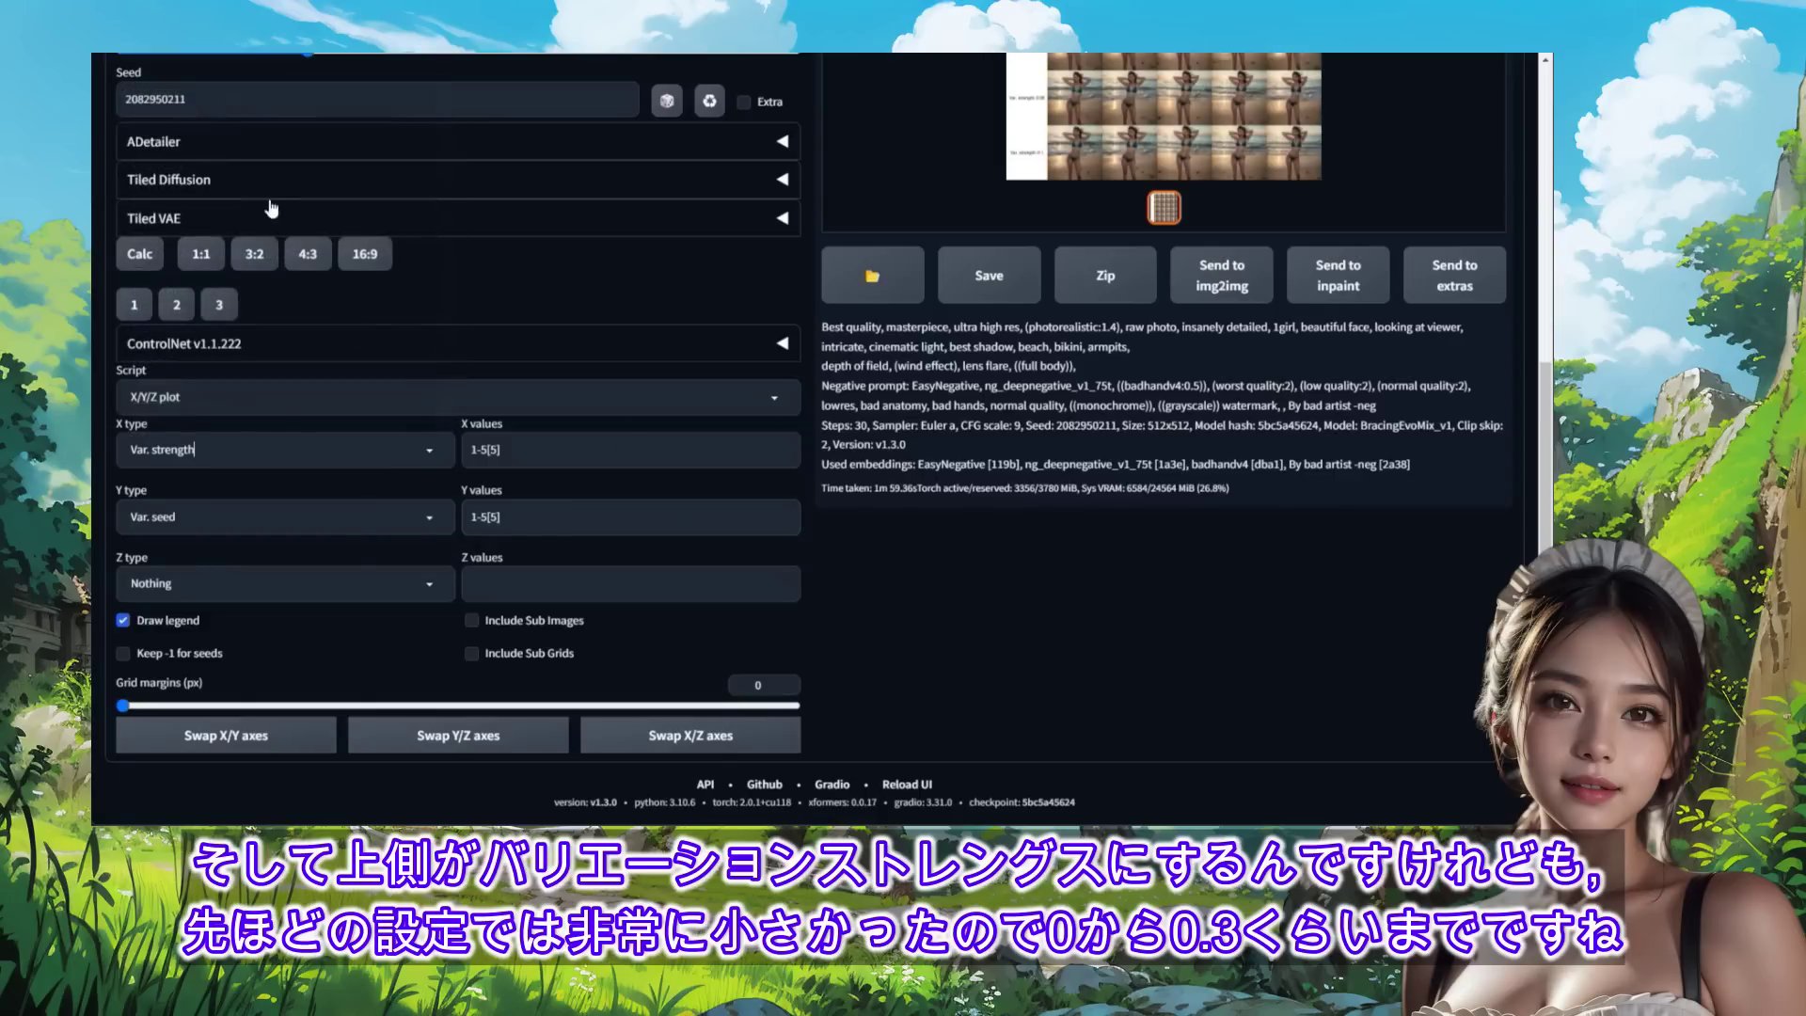
pyautogui.hotkey('ctrl', 'a')
pyautogui.write('0-0.3[7')
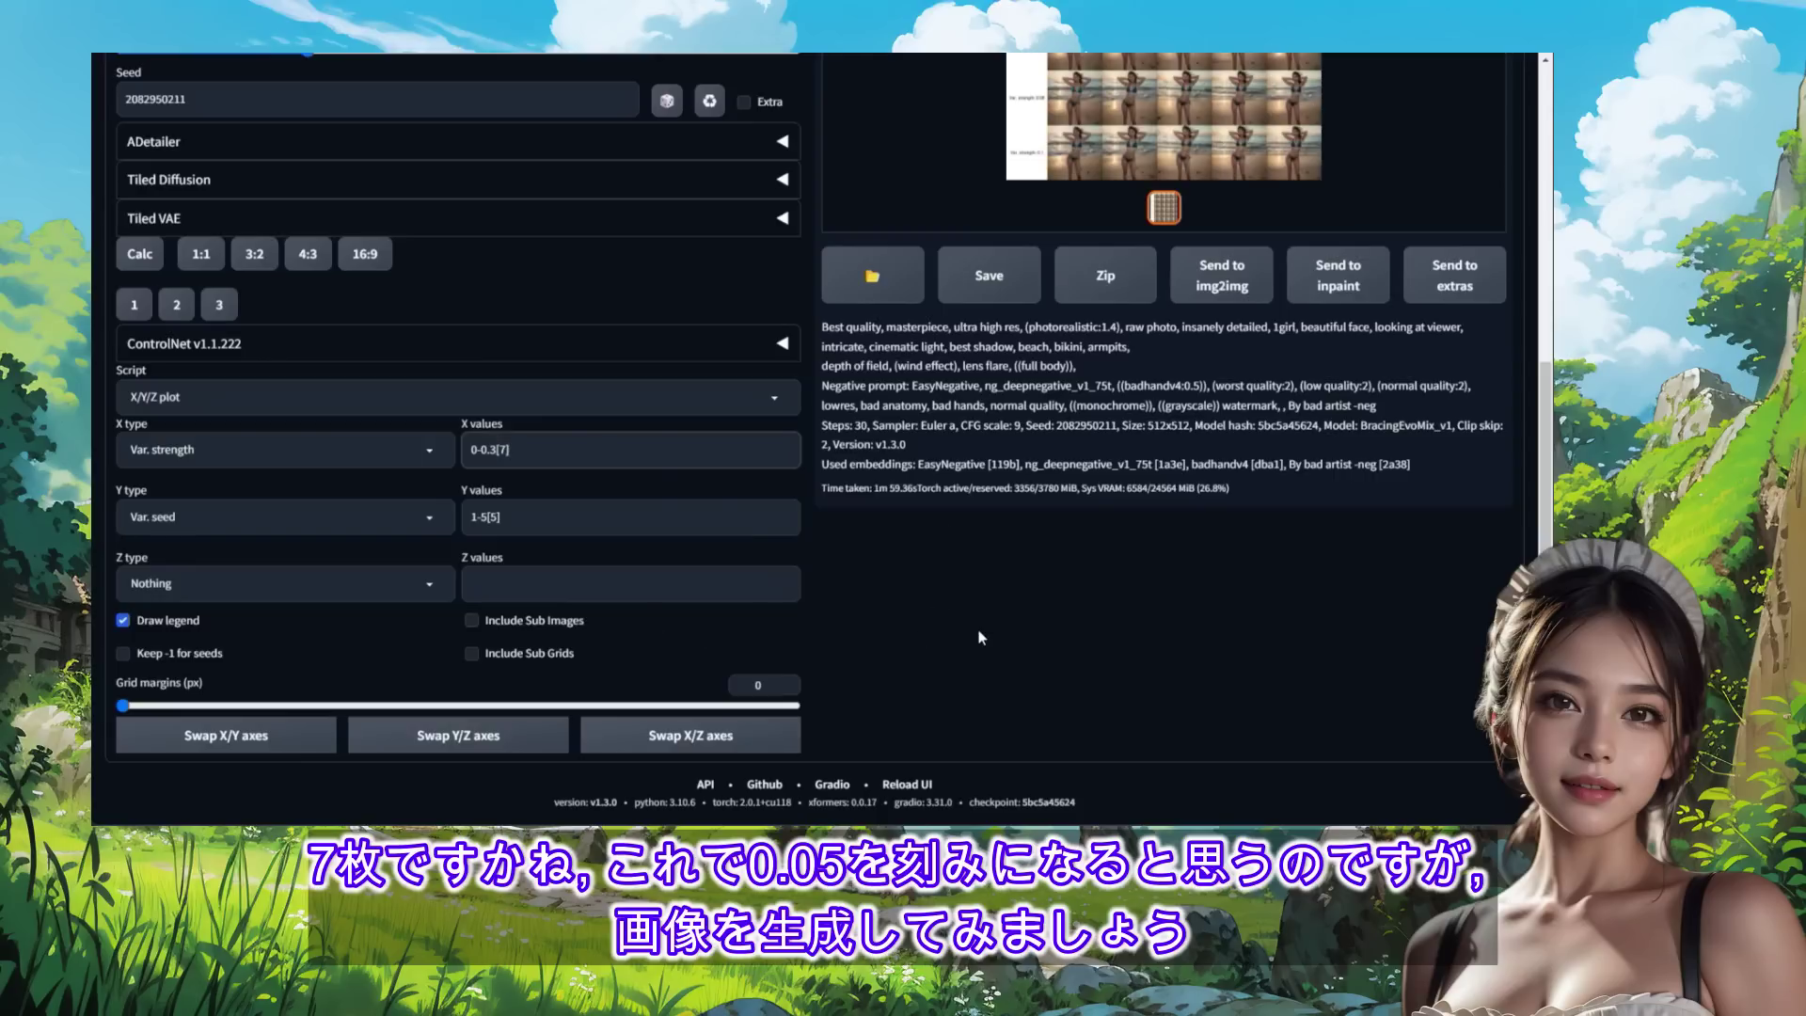
pyautogui.scroll(5, 995, 635)
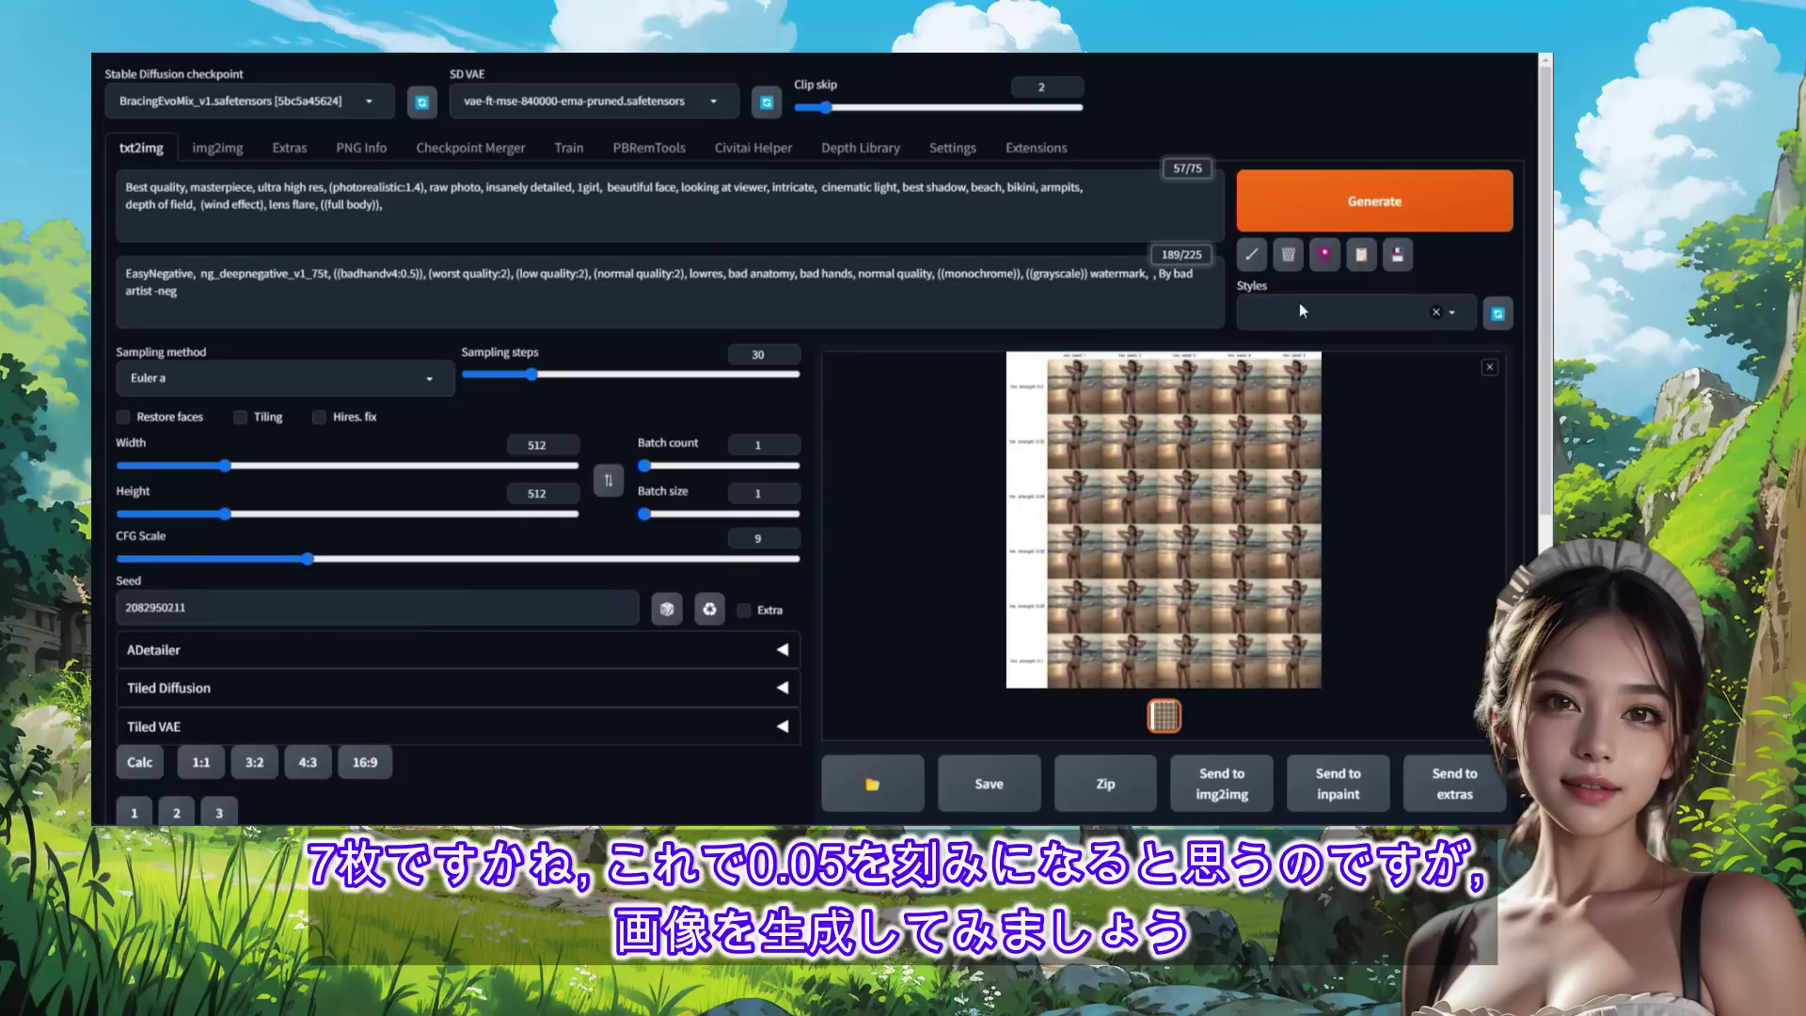
pyautogui.click(1359, 222)
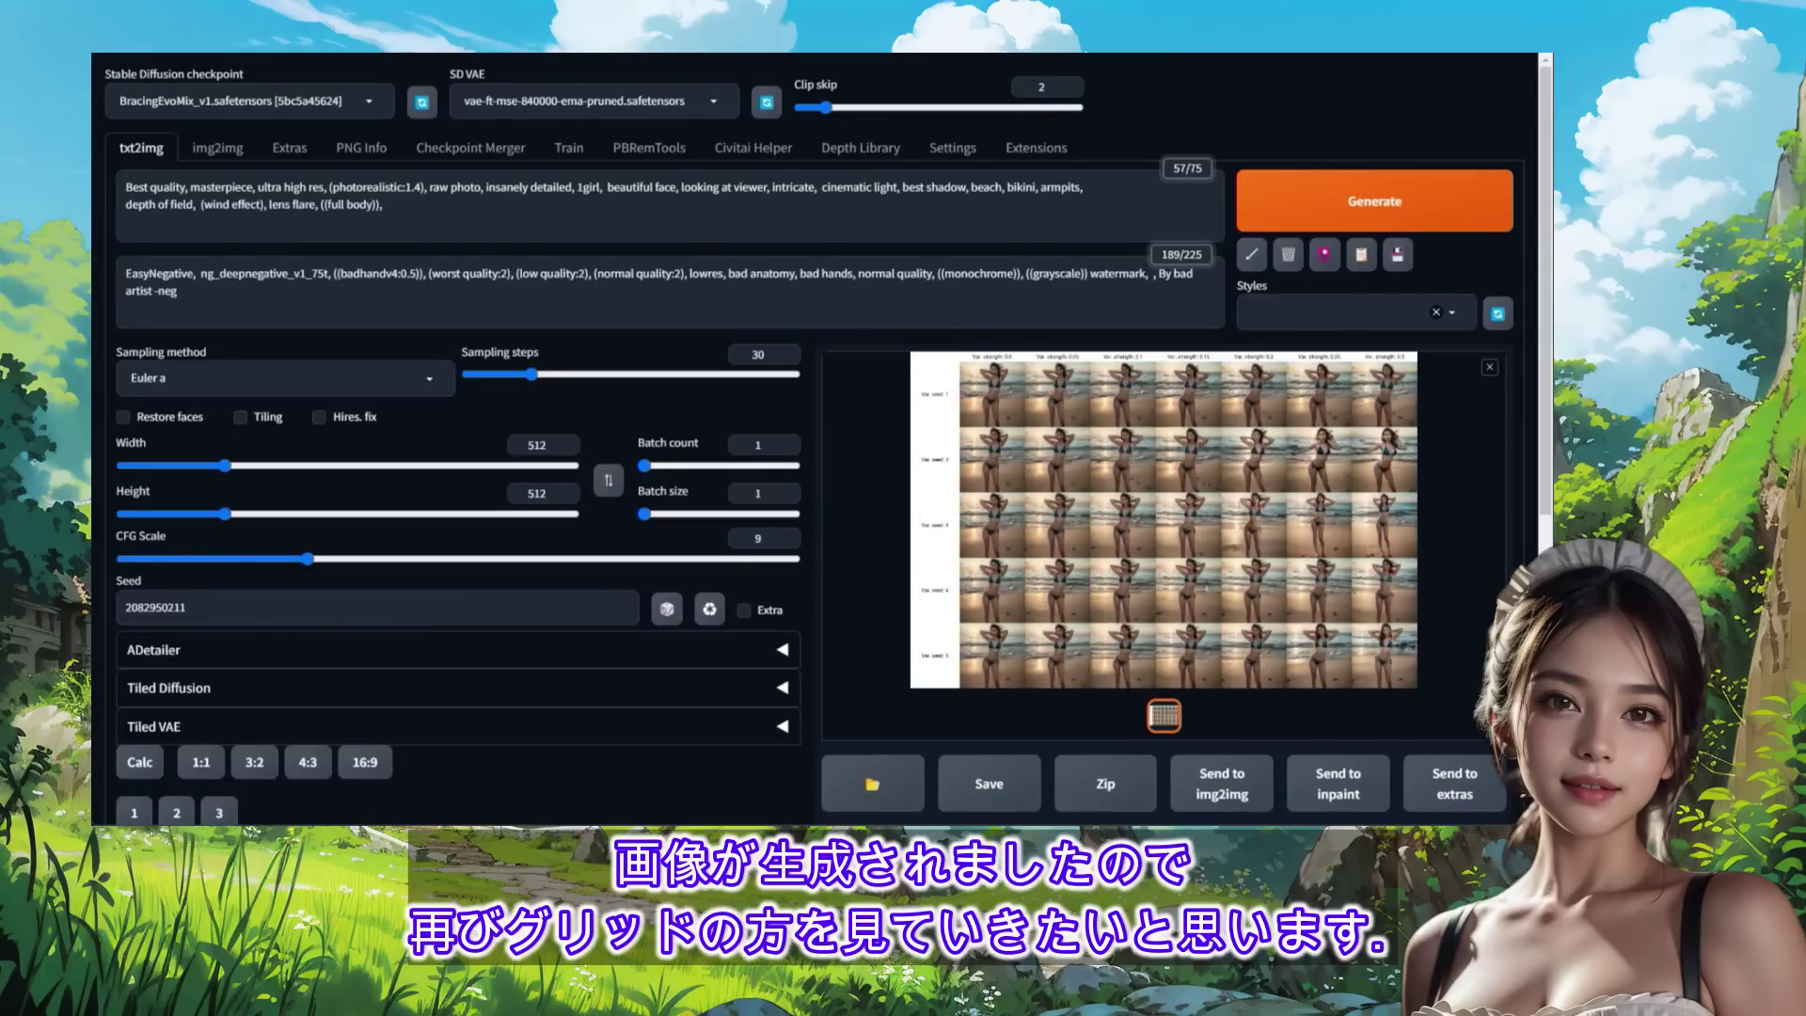
# Examine the new grid enlarged, comparing composition changes across strengths 0.0 to 0.3 for each variation seed.
pyautogui.click(1164, 519)
pyautogui.click(658, 56)
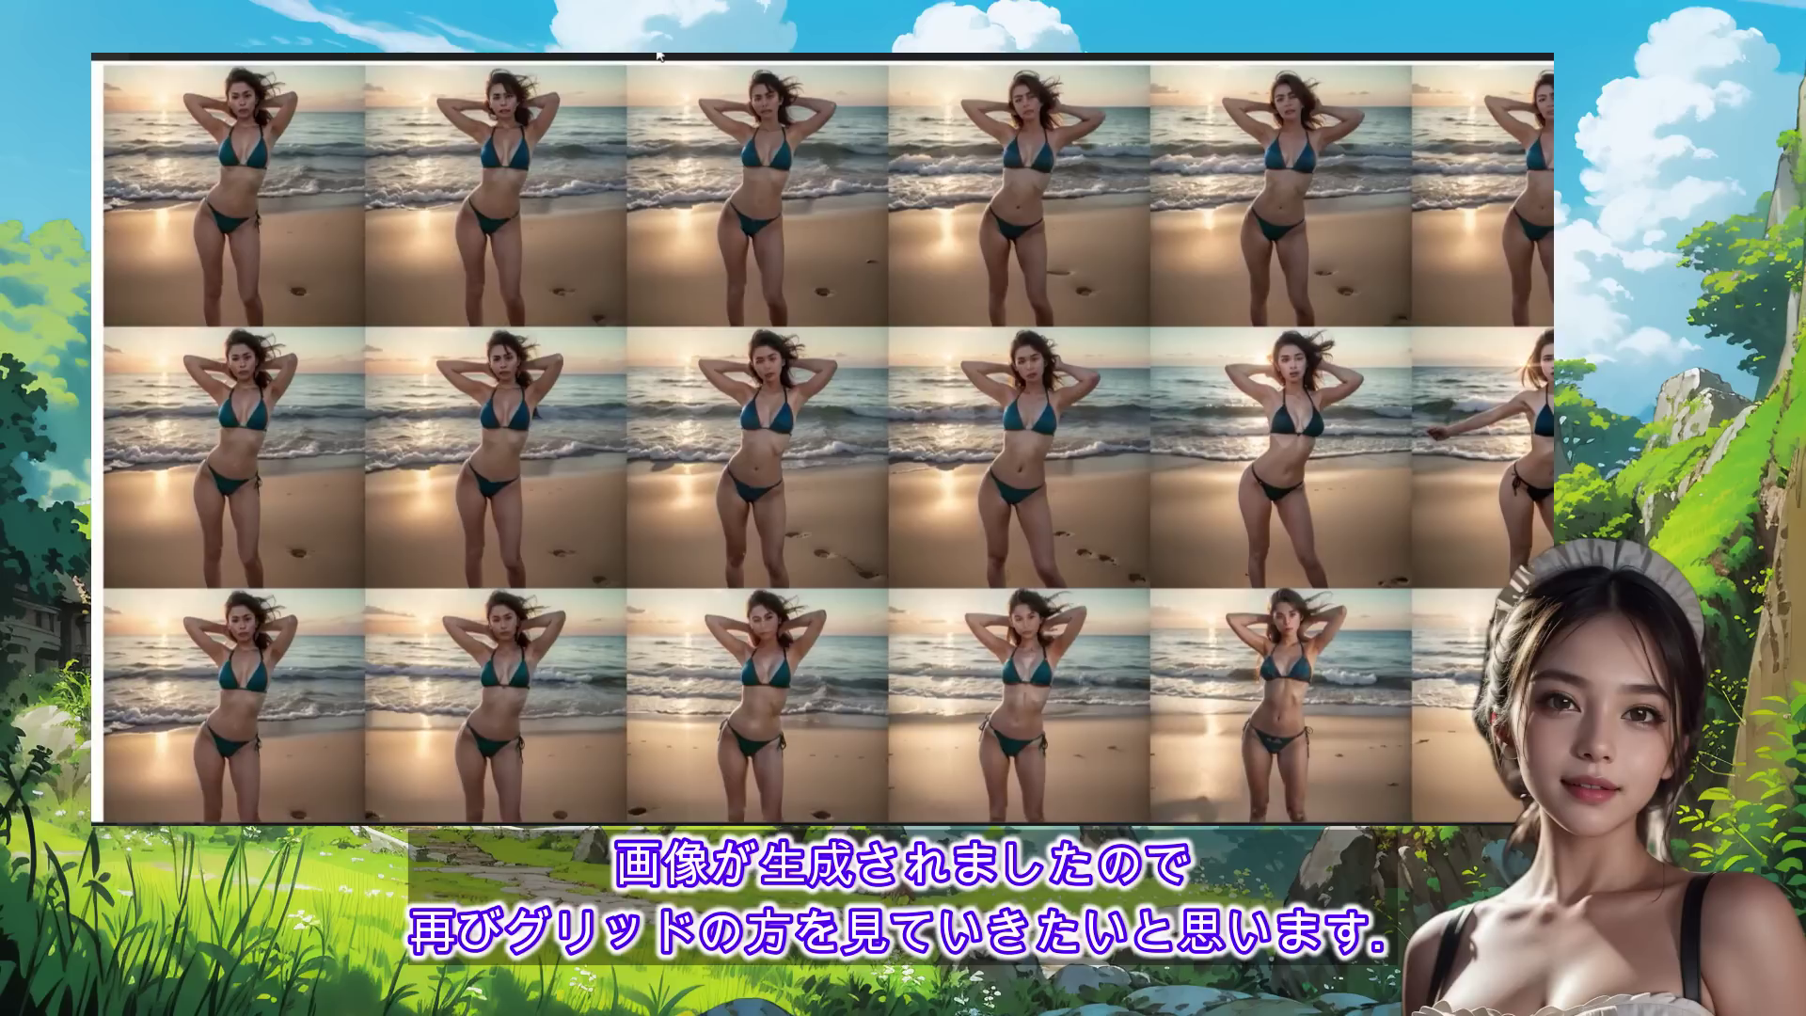
pyautogui.scroll(1, 601, 295)
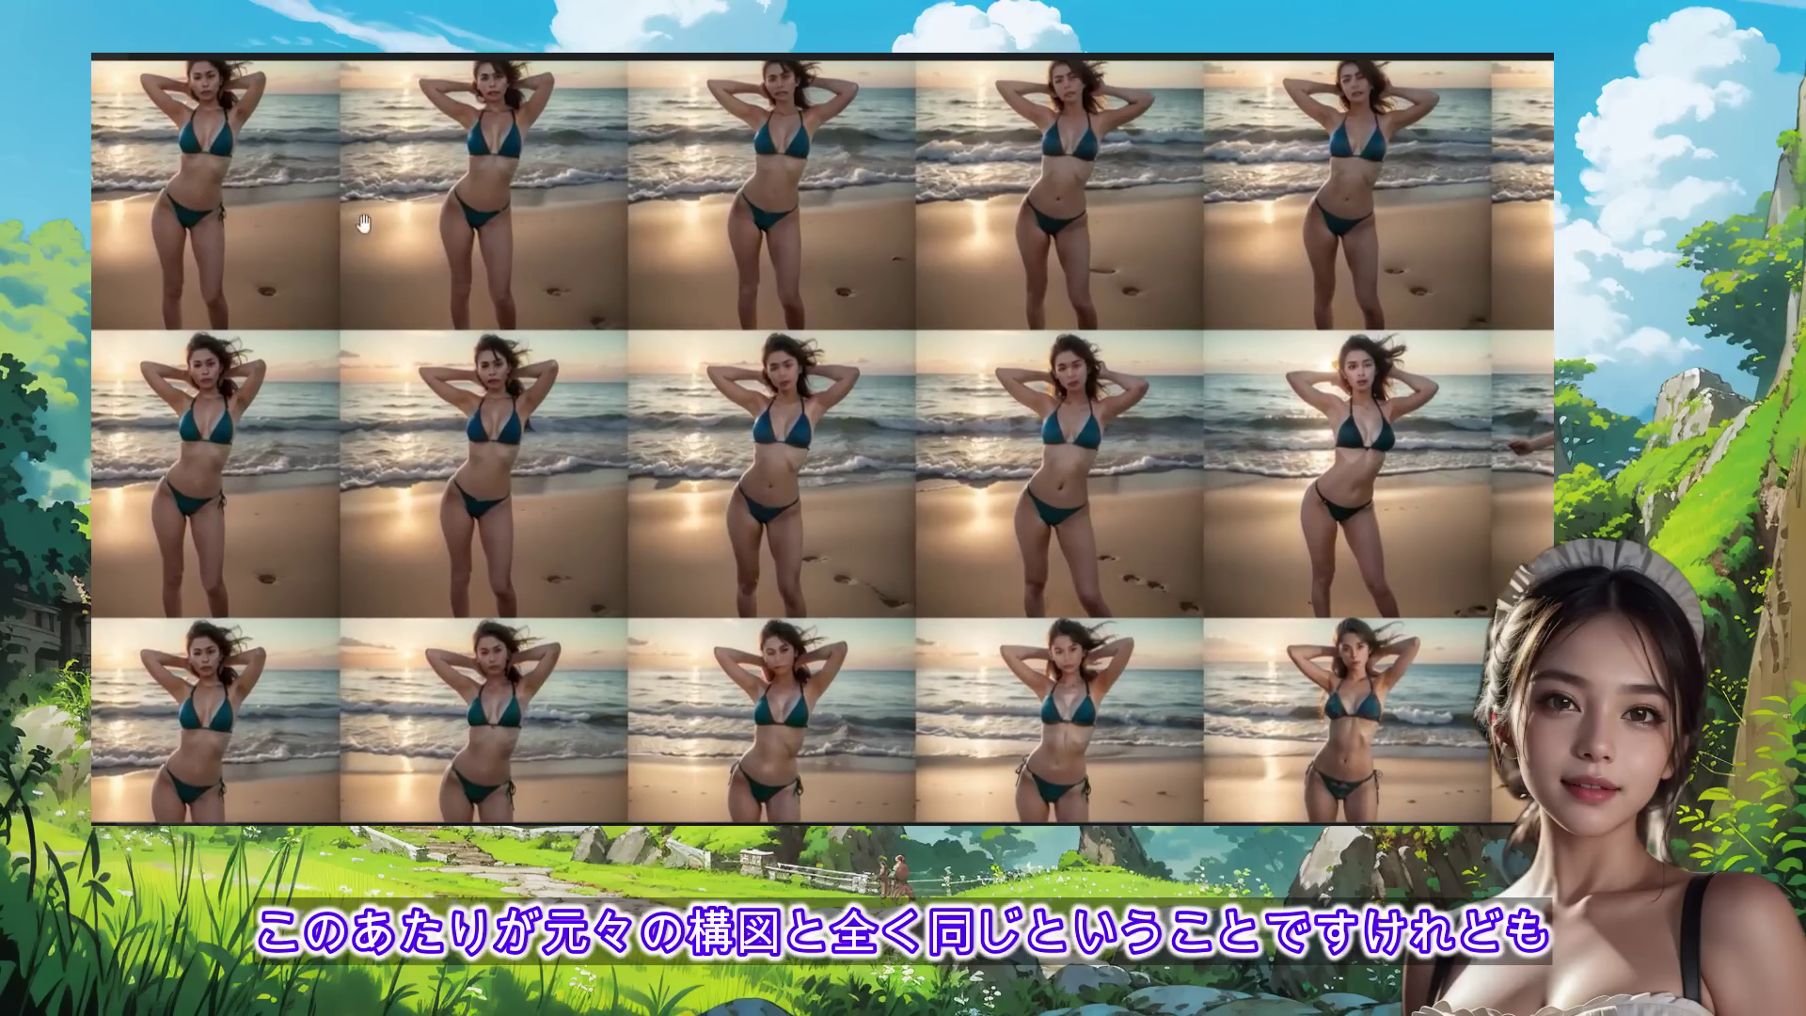
pyautogui.scroll(-1, 564, 292)
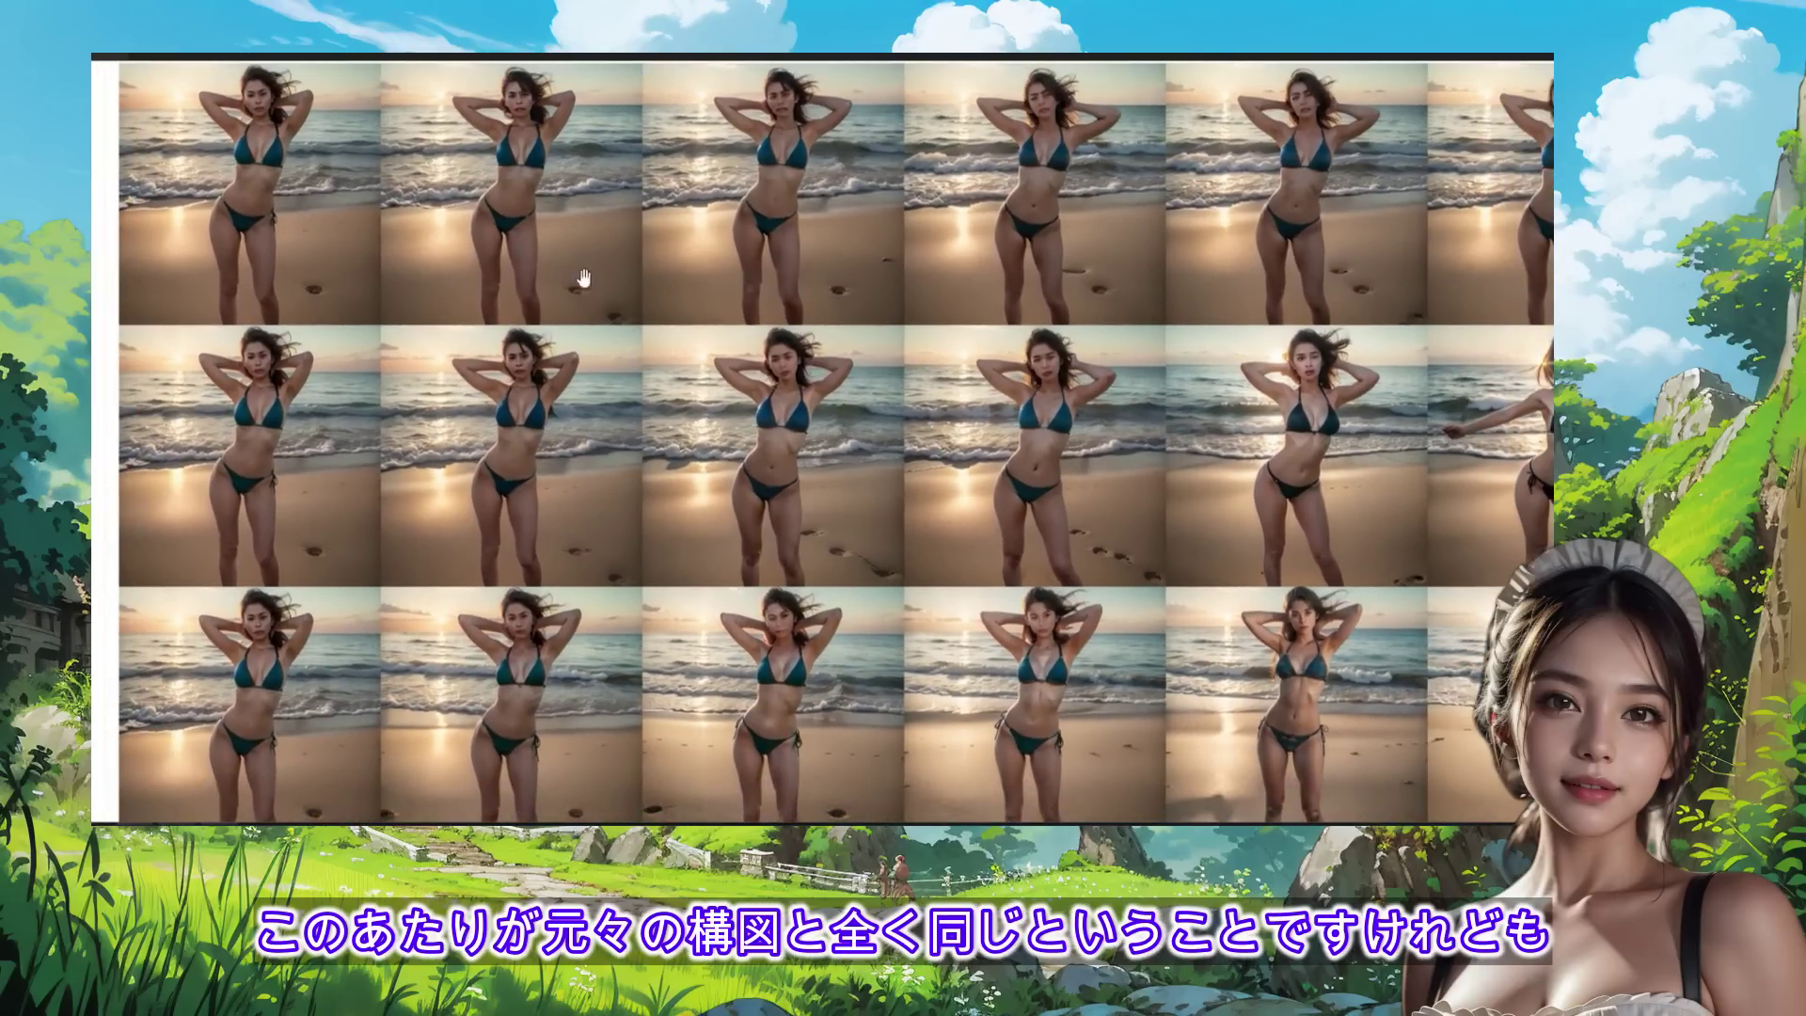
pyautogui.scroll(-1, 1068, 536)
pyautogui.scroll(2, 1040, 532)
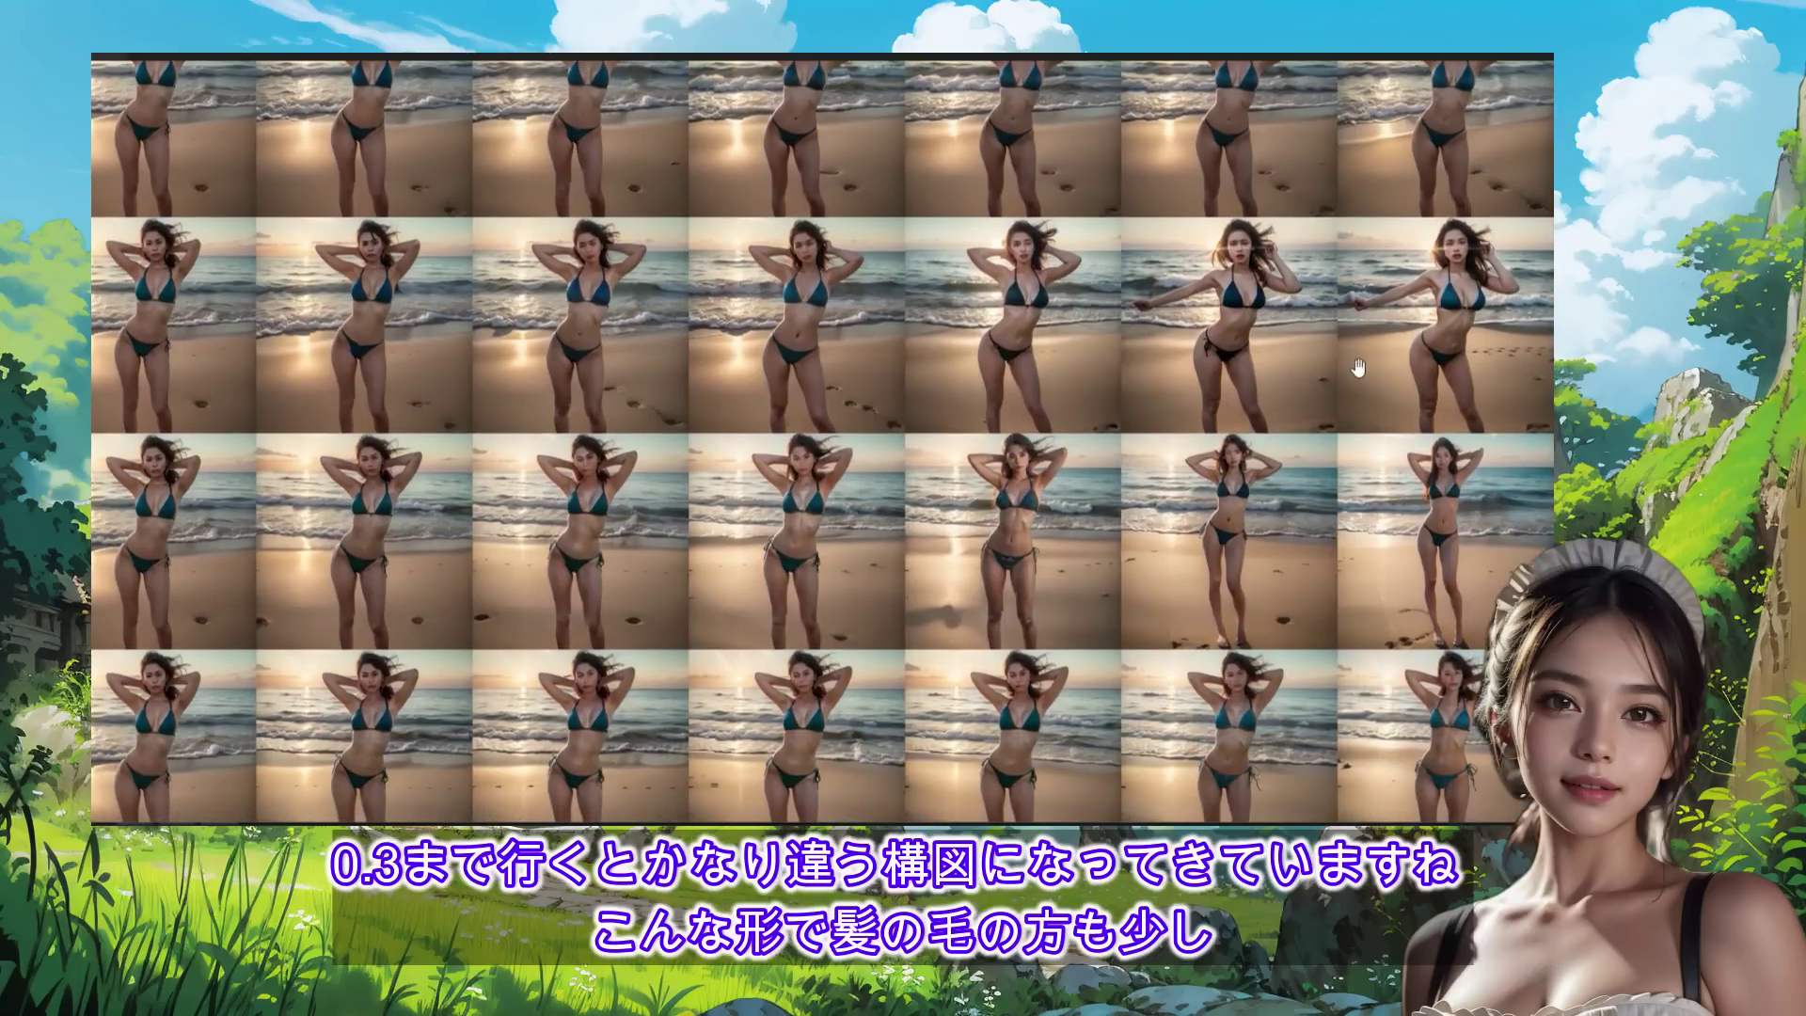
pyautogui.scroll(-2, 1430, 575)
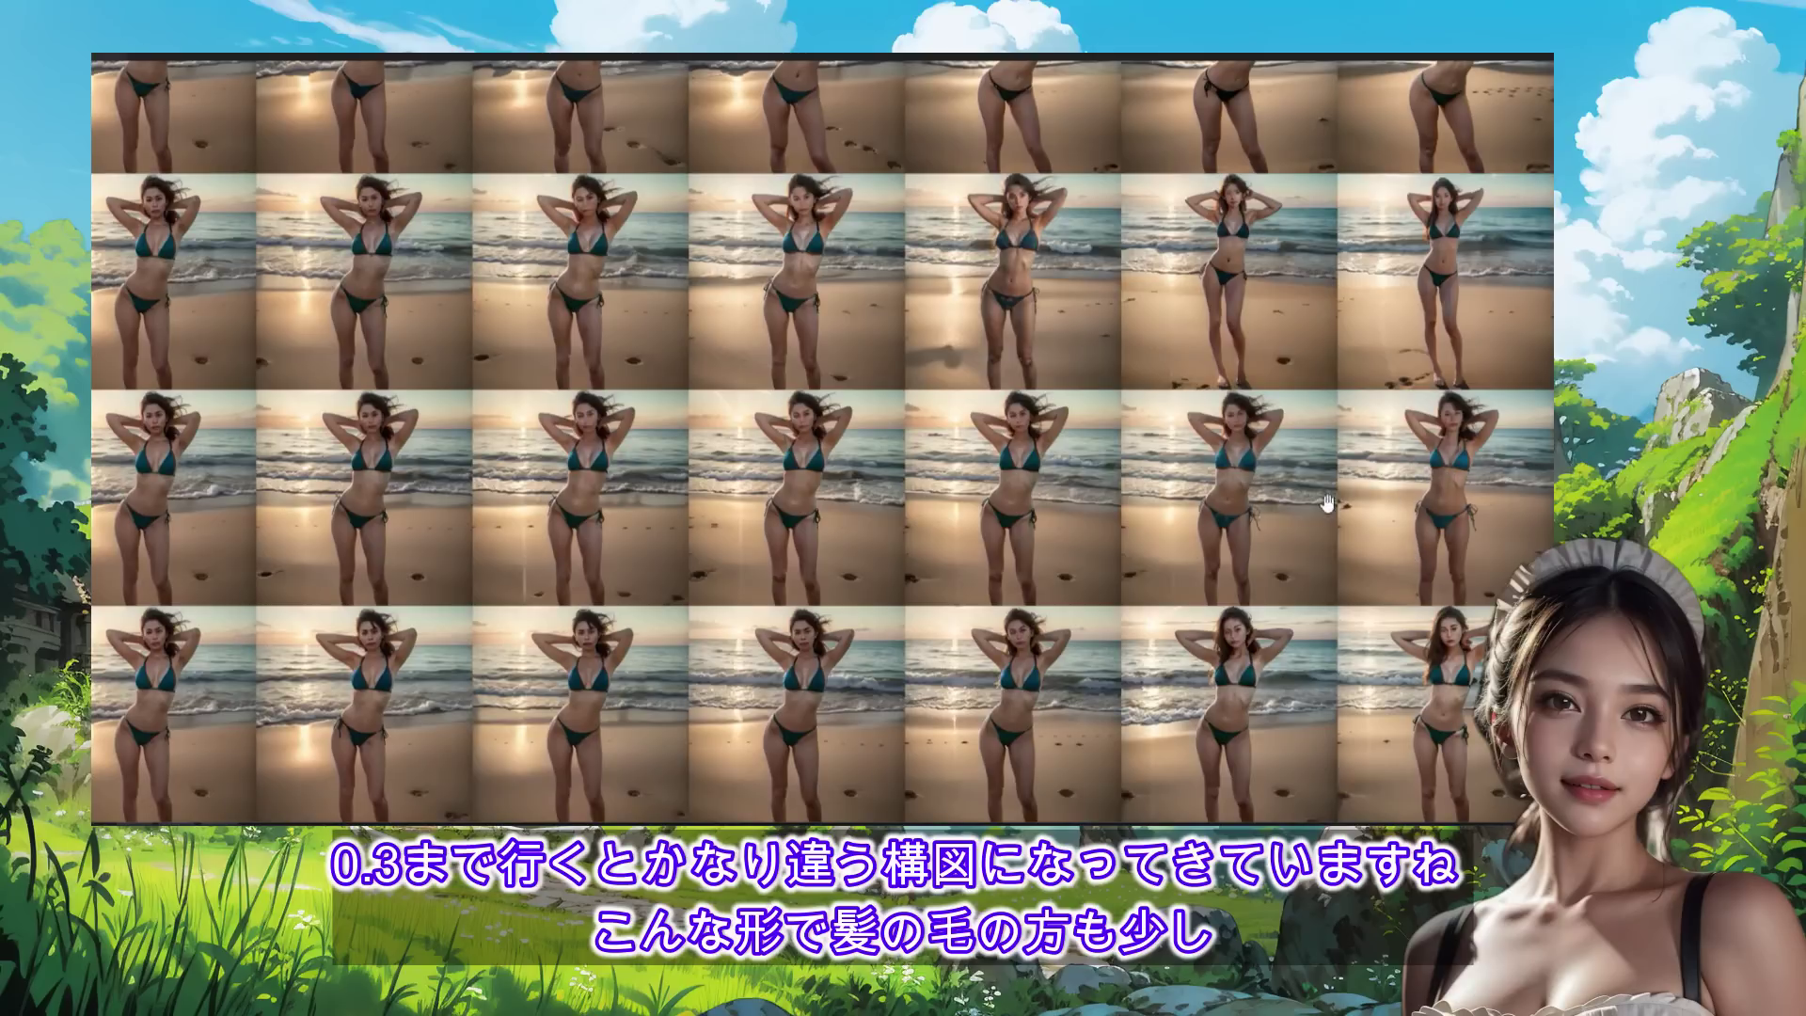
pyautogui.scroll(1, 1167, 611)
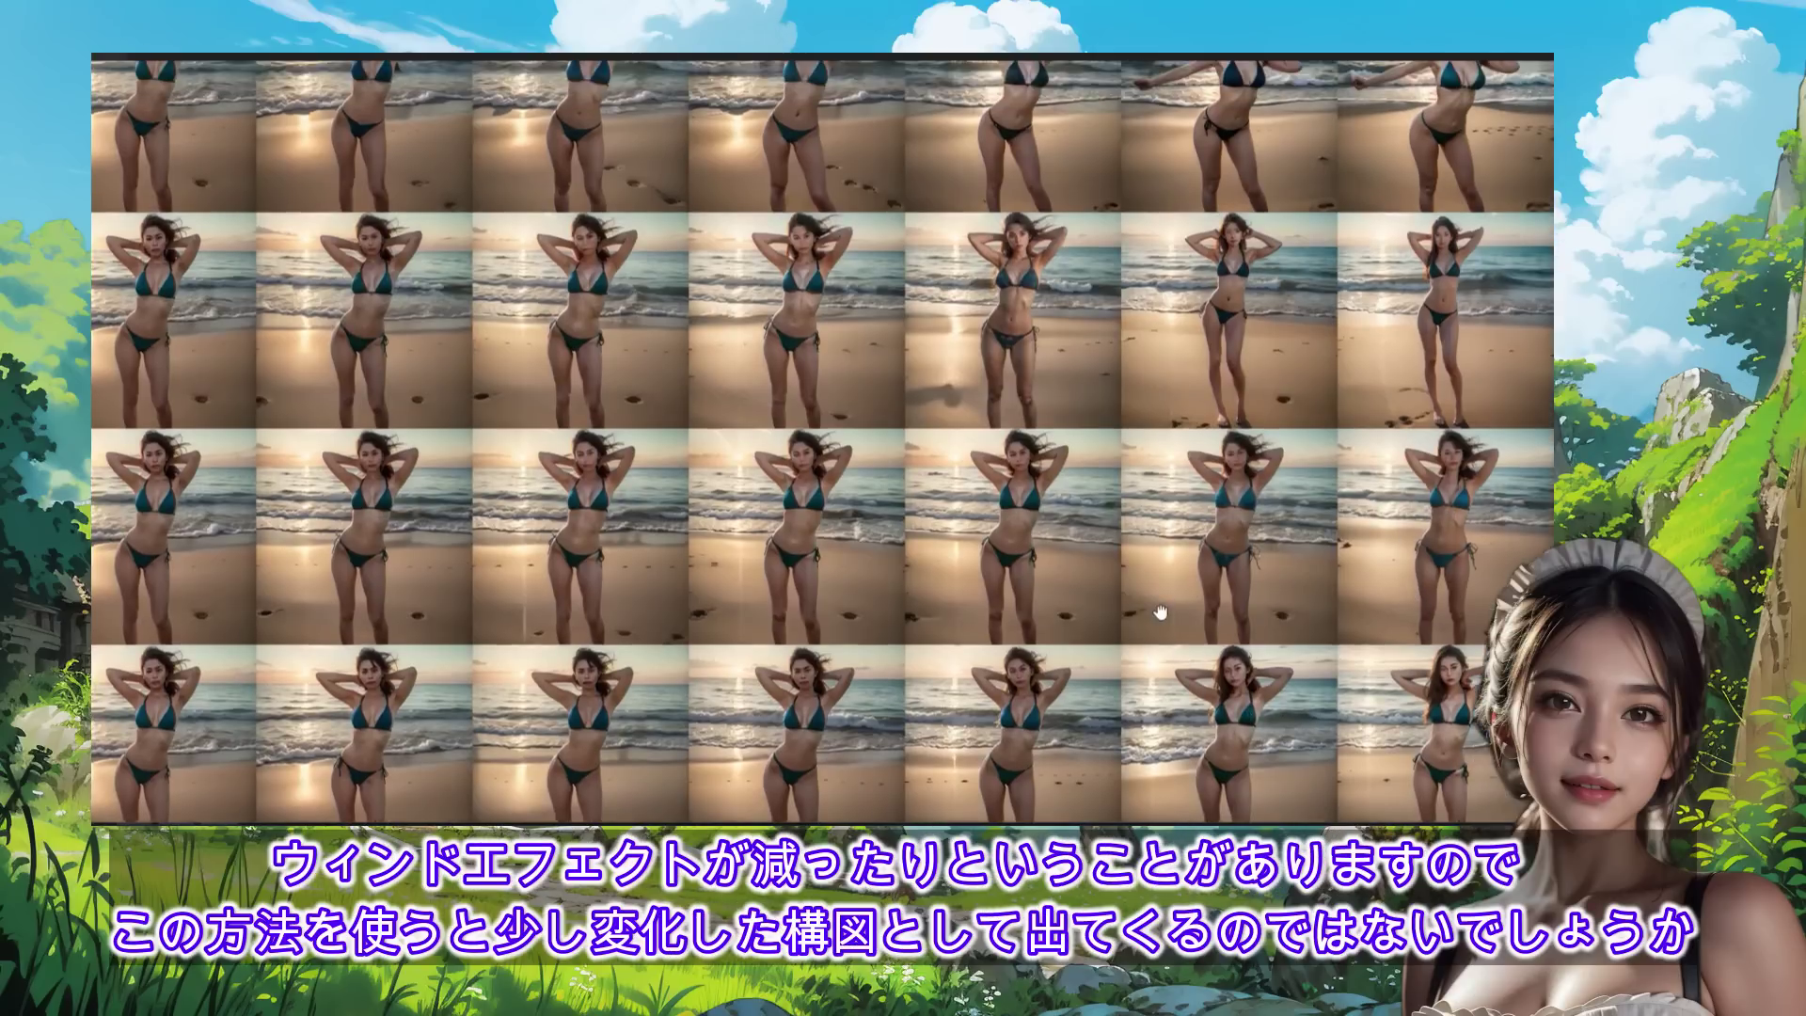
pyautogui.scroll(2, 1160, 612)
pyautogui.hscroll(-2, 1053, 611)
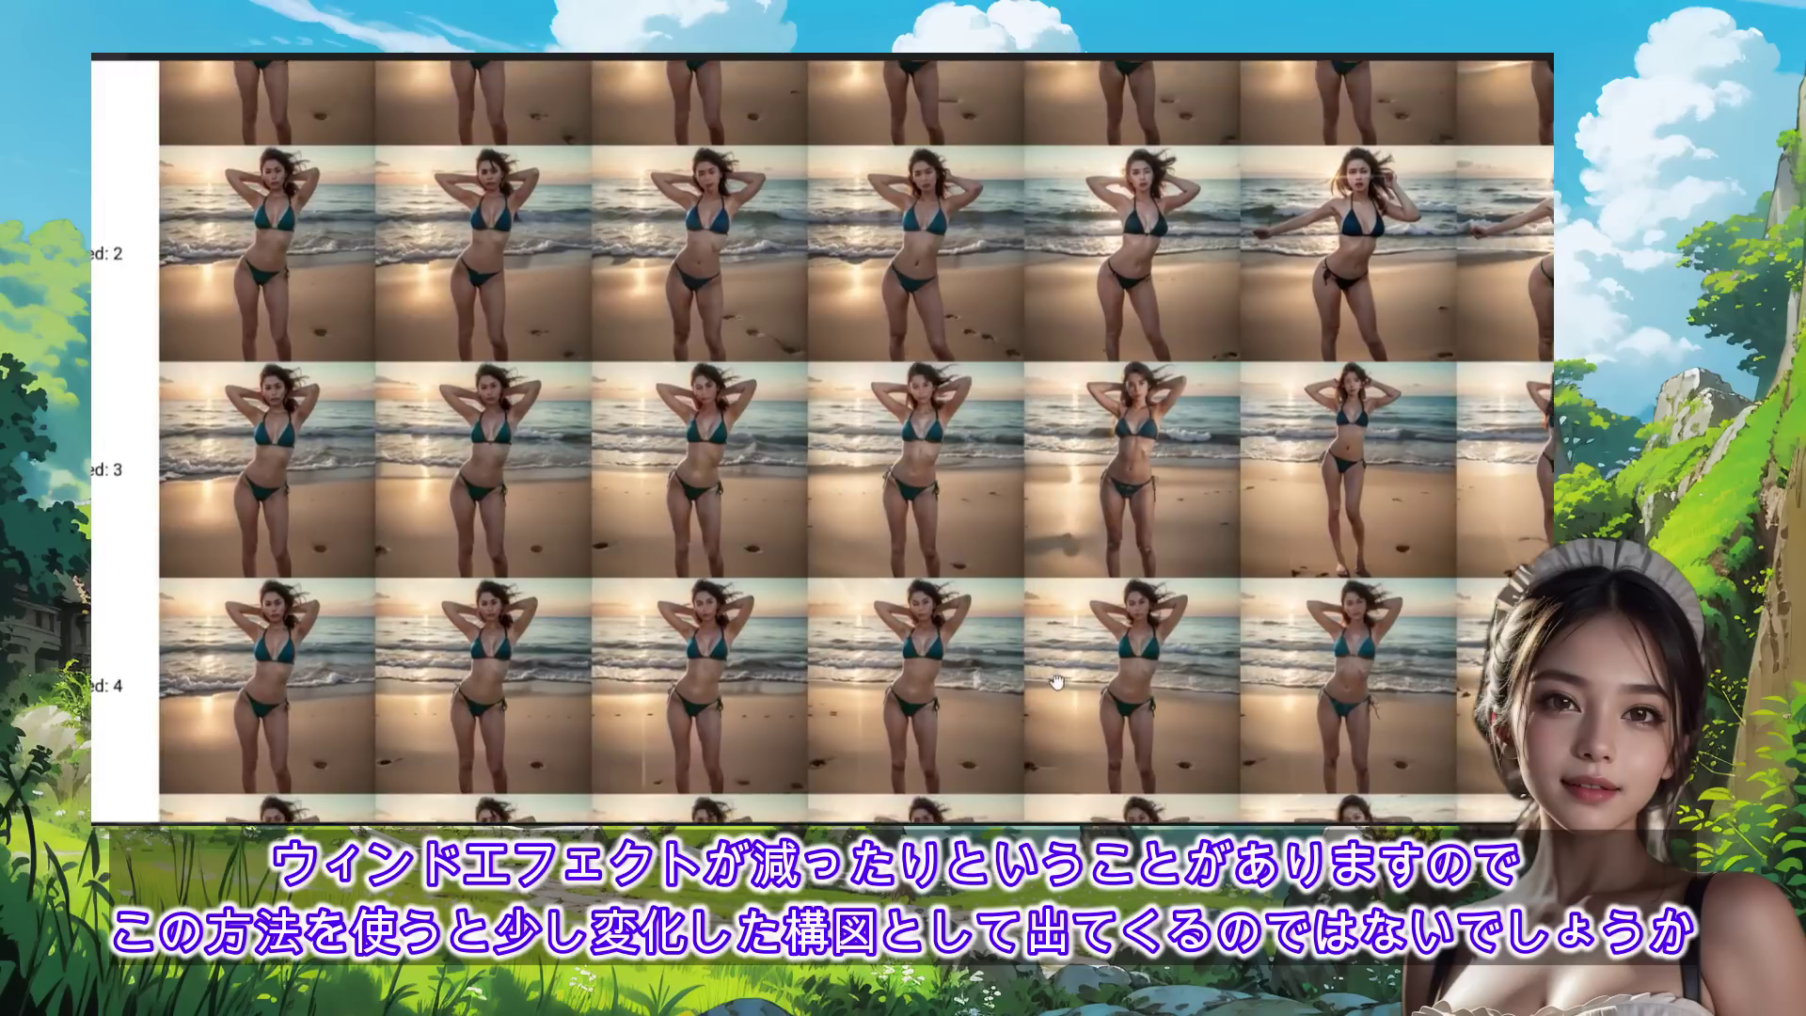
pyautogui.scroll(2, 1055, 682)
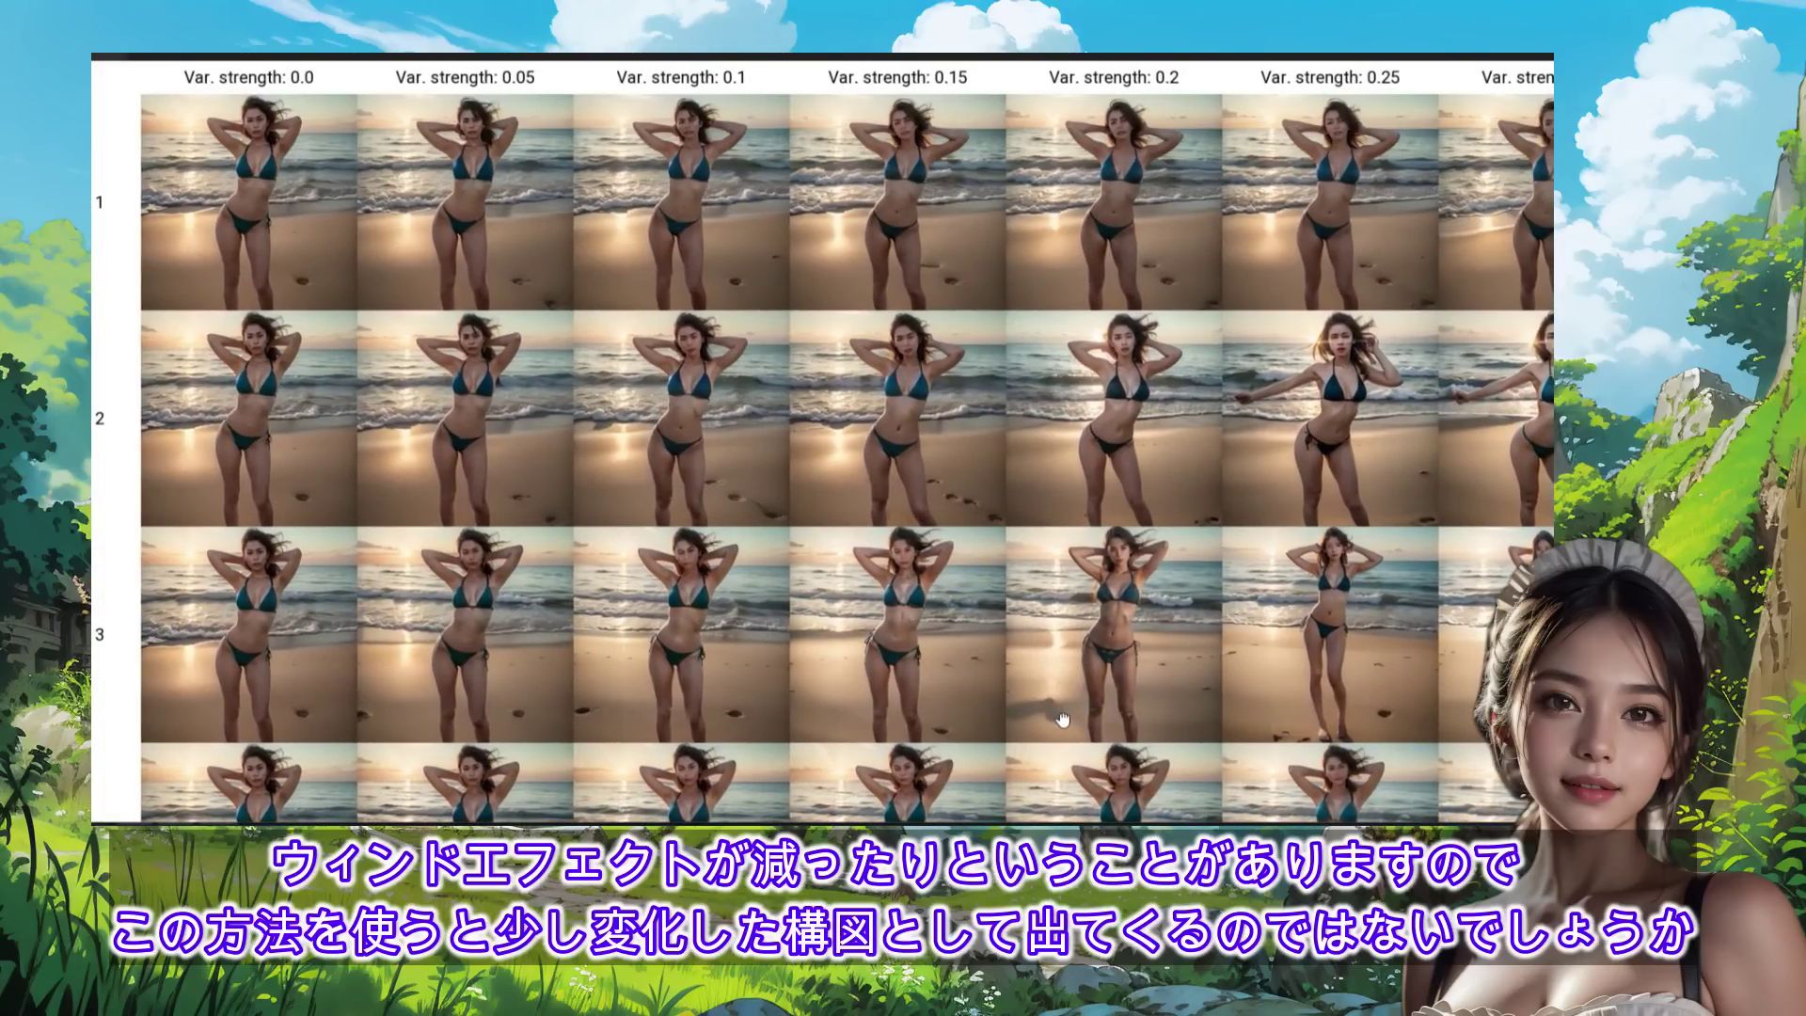
# Compare the strength 0.2 images with their neighbours in the first three seed rows and read their axis labels.
pyautogui.hscroll(1, 1065, 357)
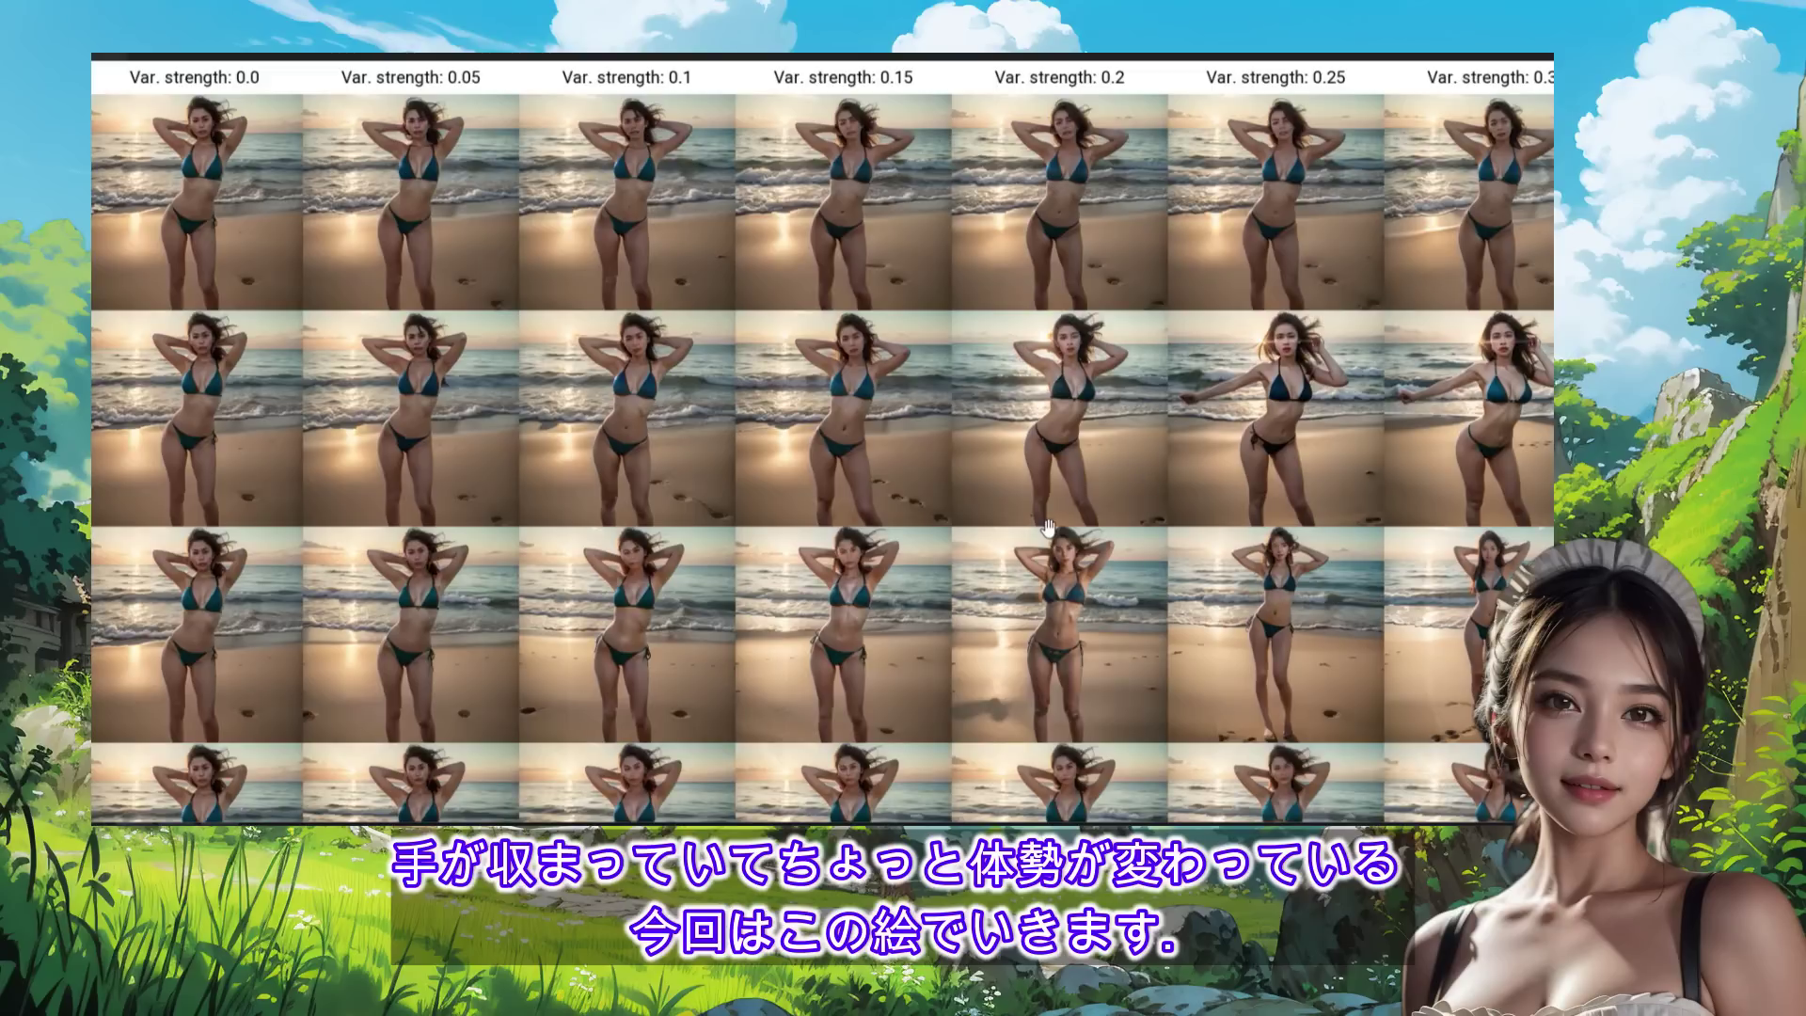
pyautogui.moveTo(1085, 474)
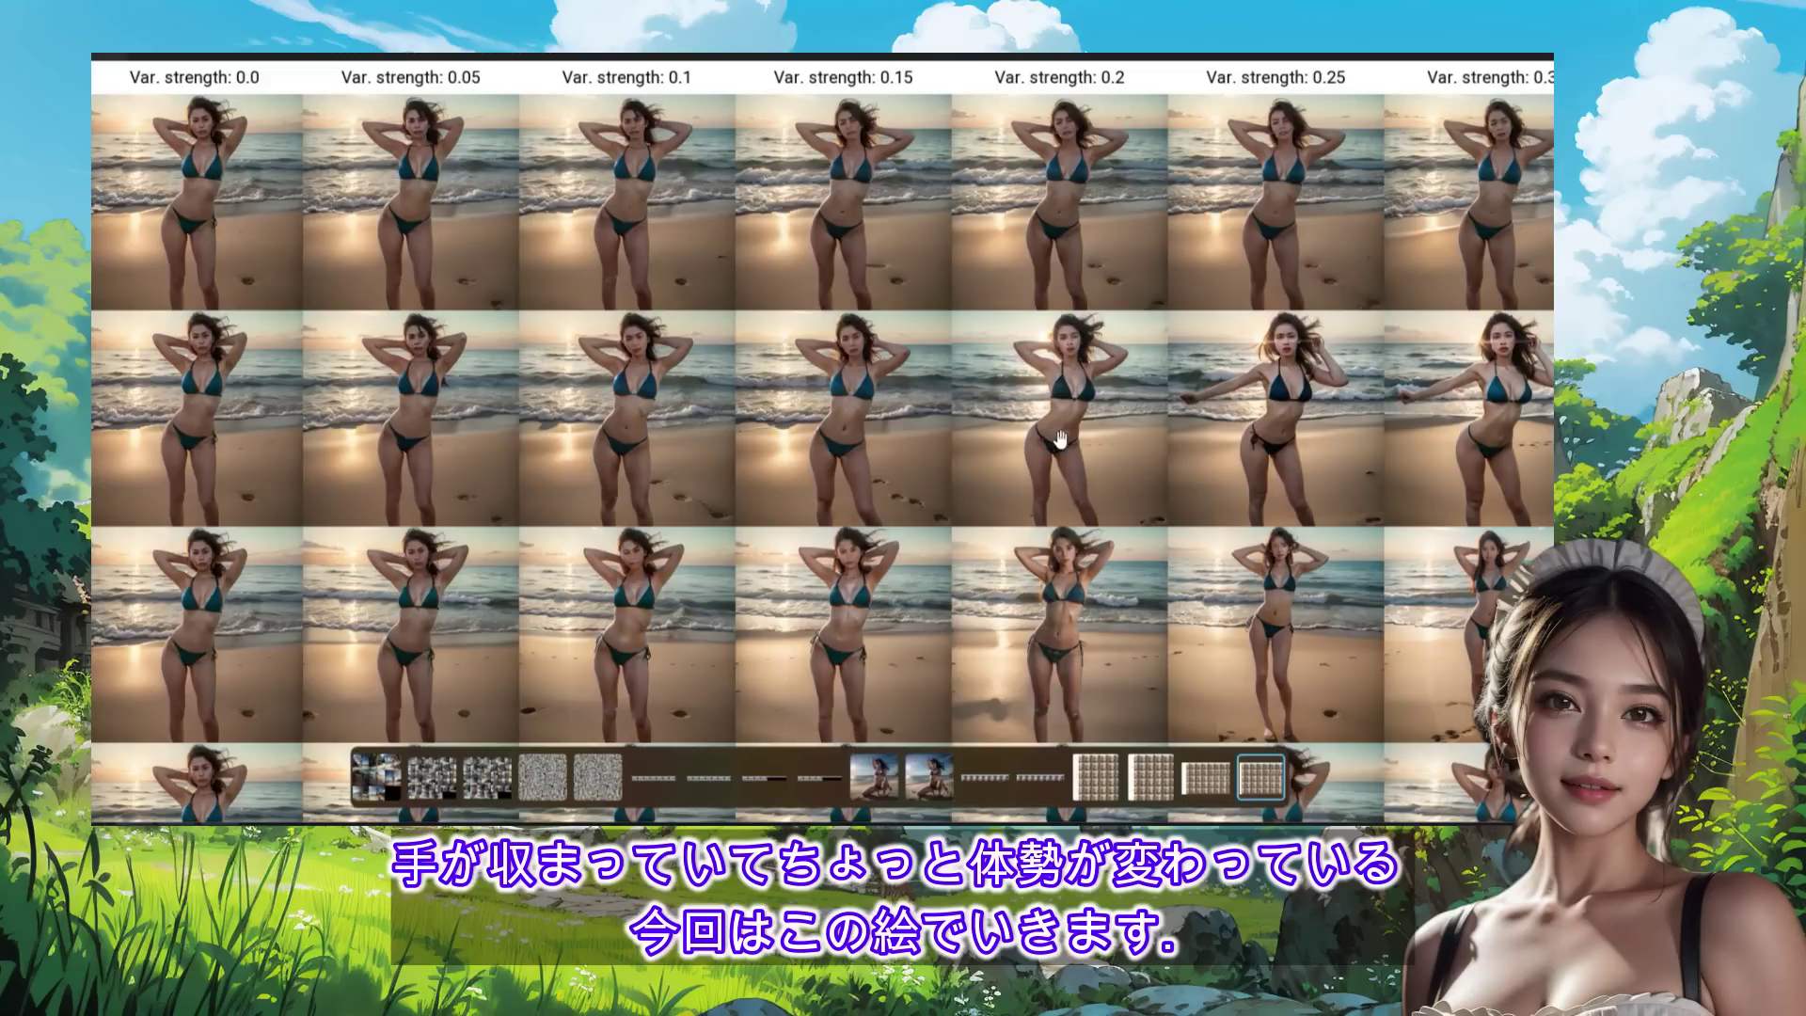
pyautogui.hscroll(-1, 1061, 438)
pyautogui.hscroll(1, 1086, 463)
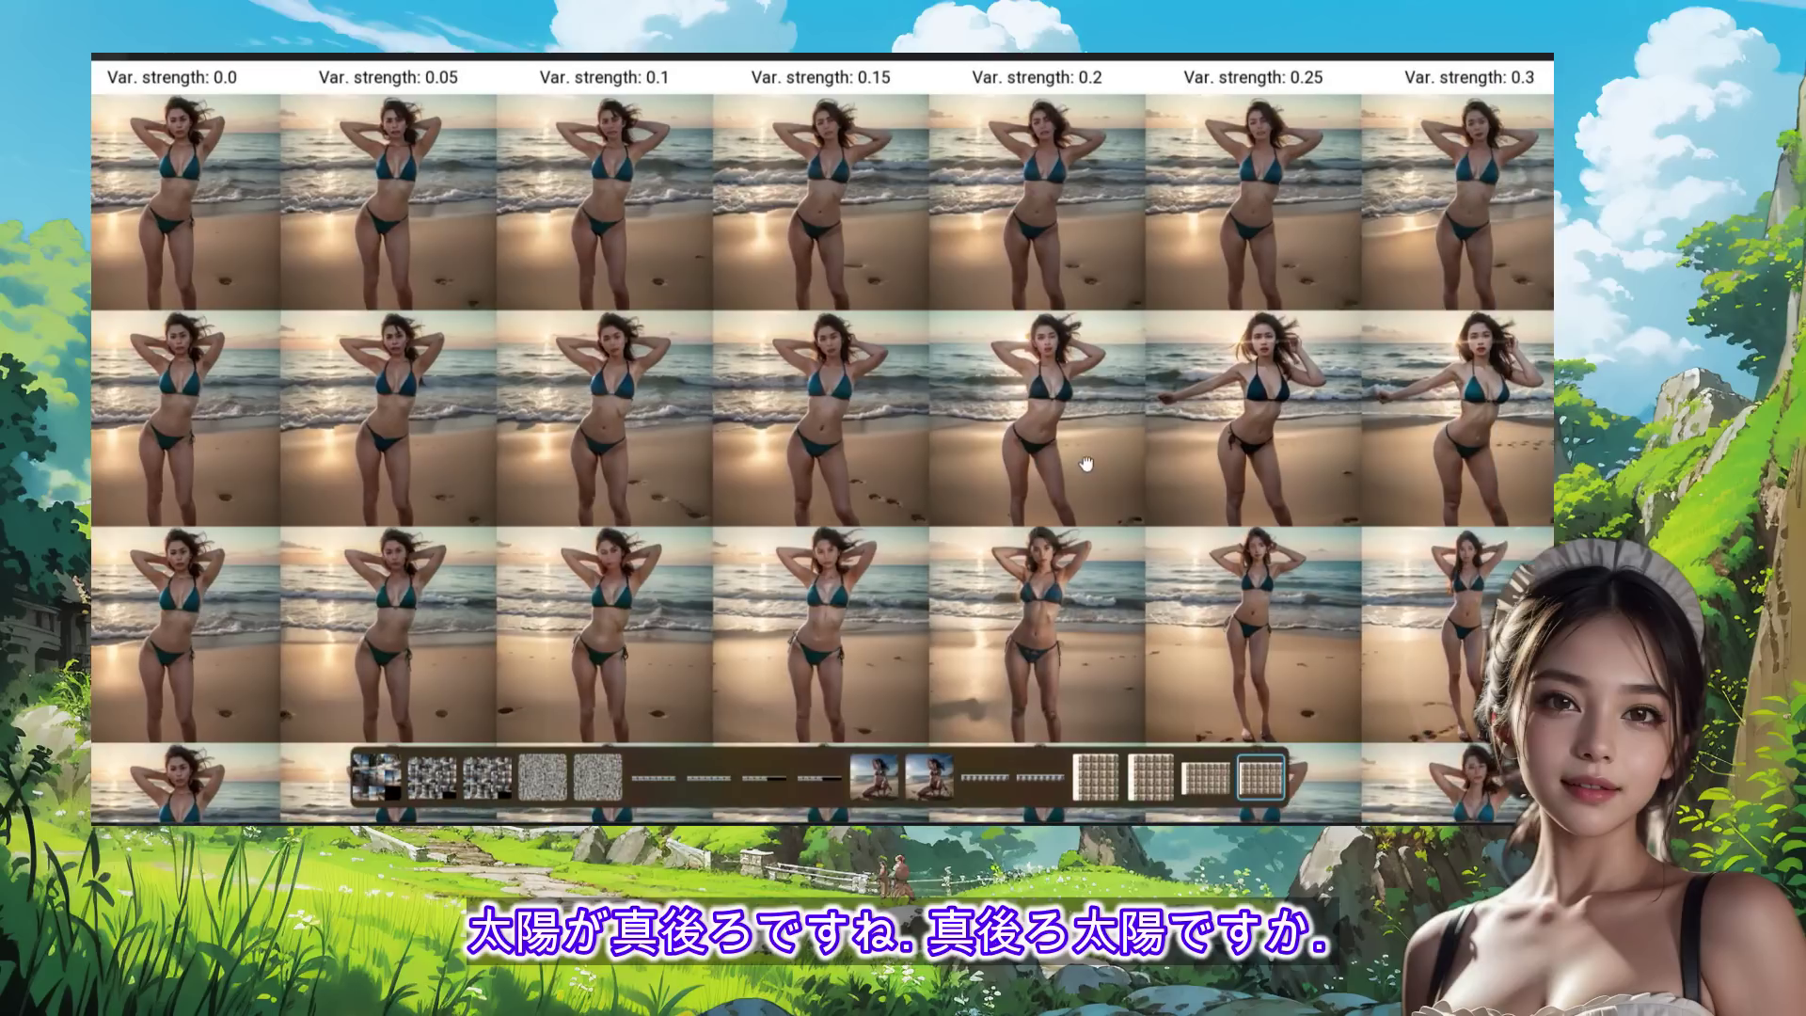
pyautogui.scroll(-1, 1053, 526)
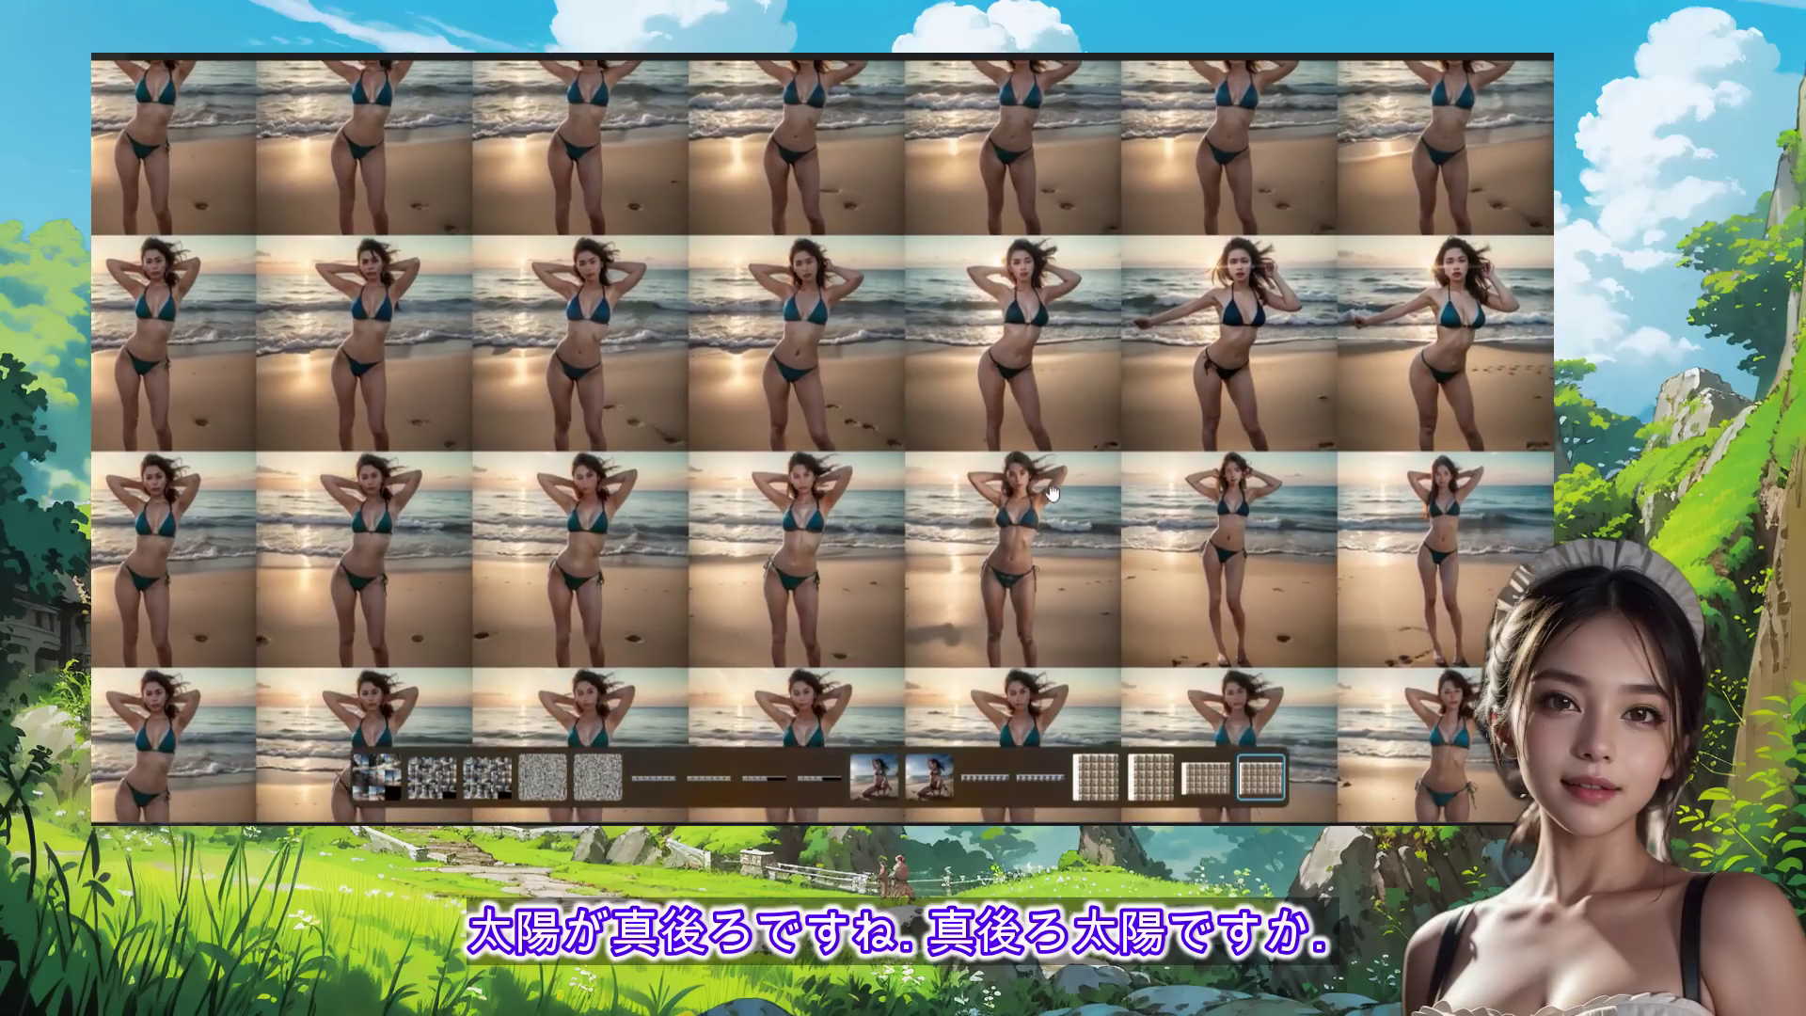
pyautogui.hscroll(-1, 1051, 492)
pyautogui.scroll(1, 1107, 405)
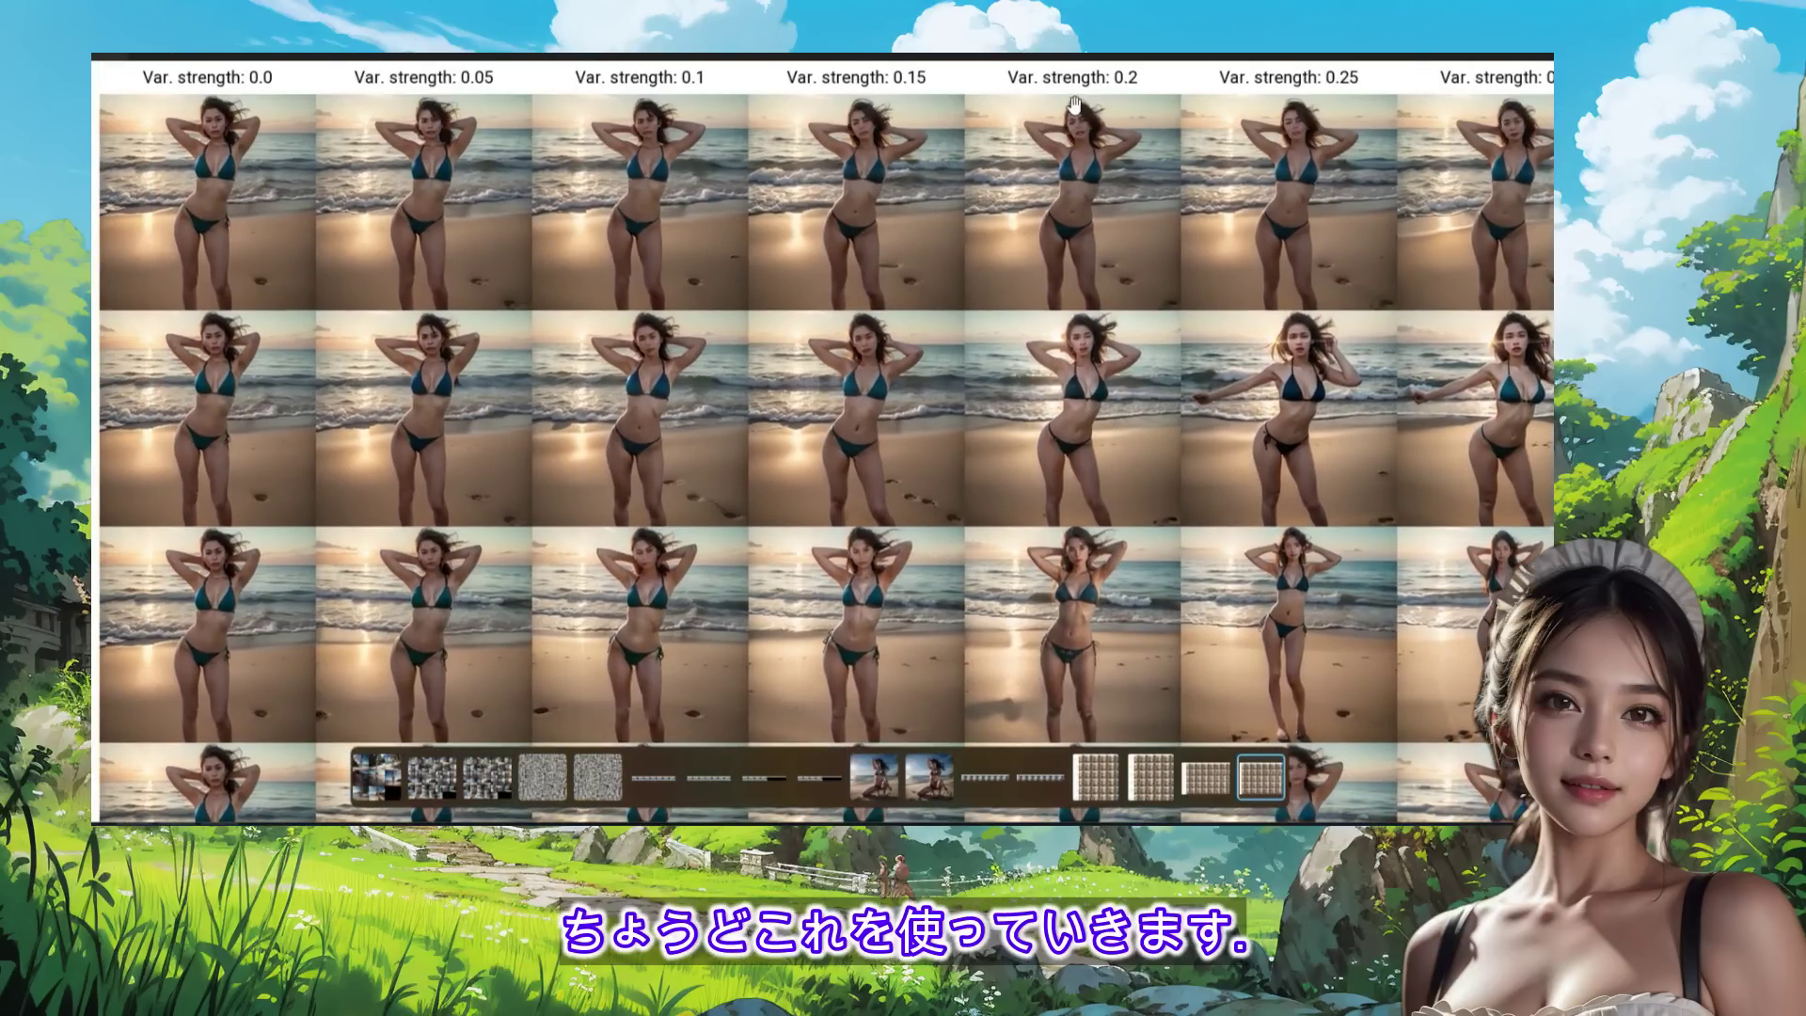
pyautogui.hscroll(-2, 937, 415)
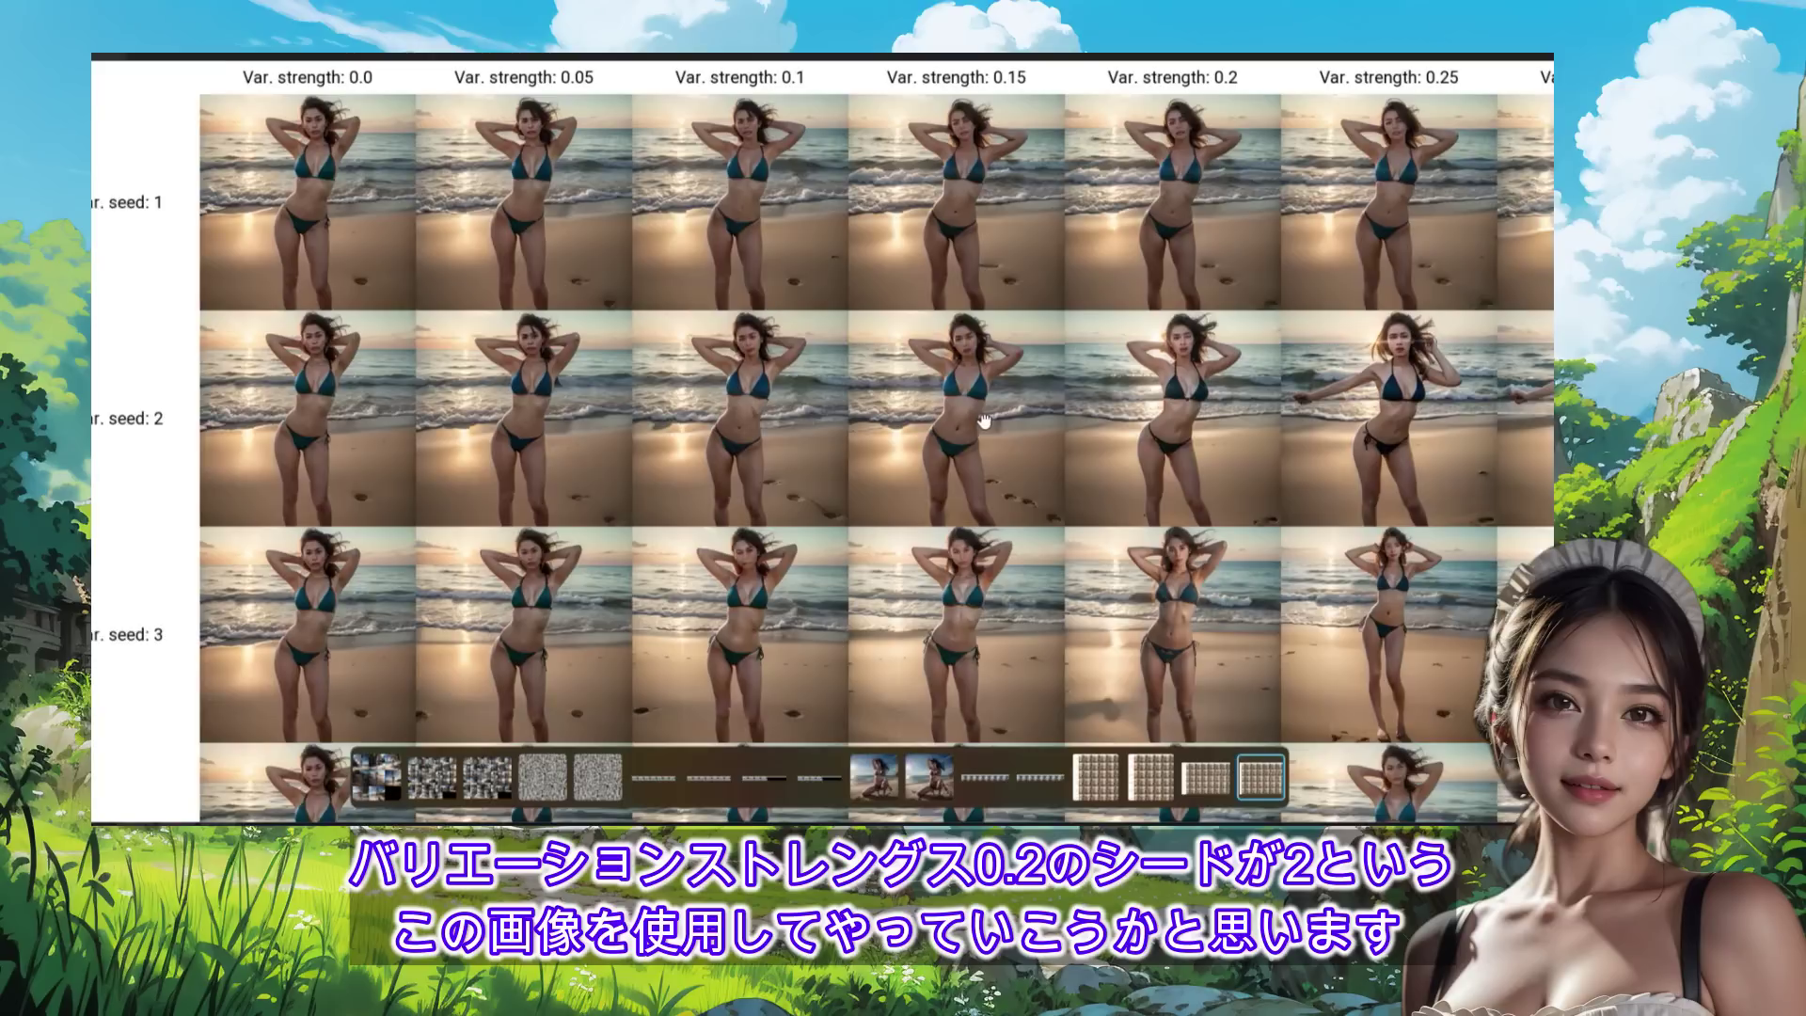
pyautogui.hscroll(-1, 983, 421)
pyautogui.hscroll(1, 1053, 432)
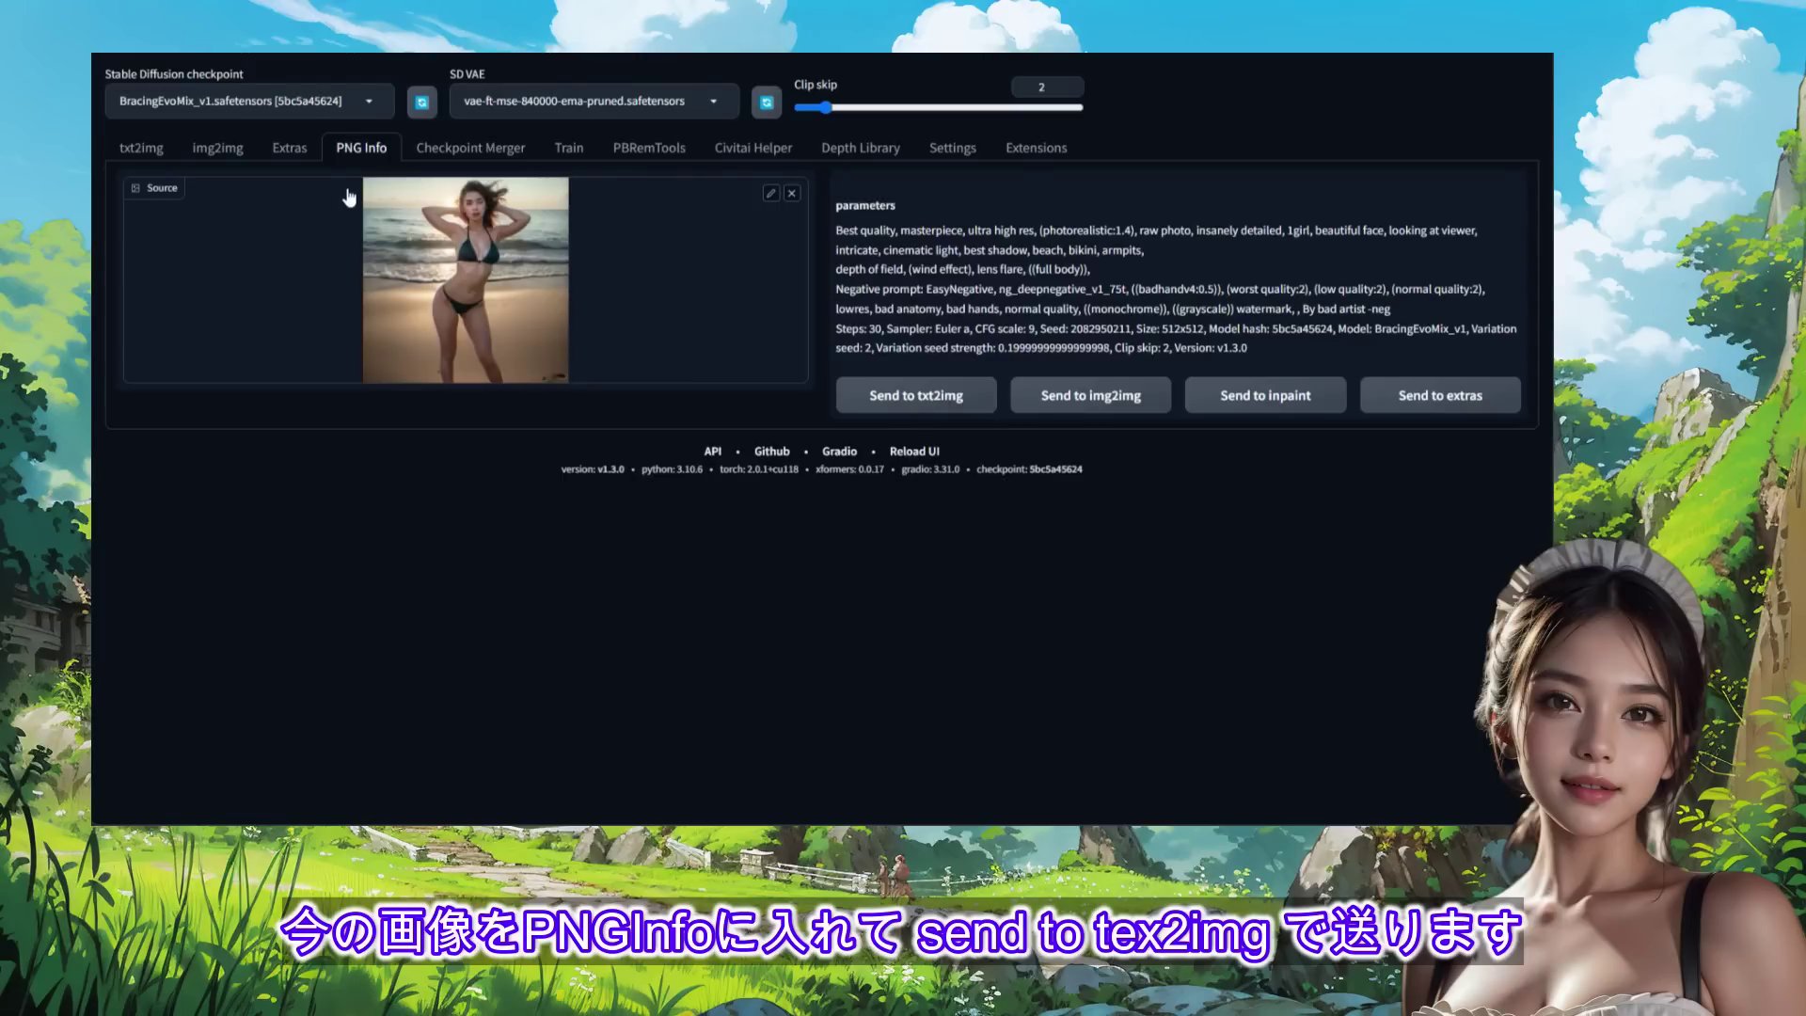
# Send the chosen image's PNG Info parameters to txt2img and try to regenerate it with no script.
pyautogui.click(898, 400)
pyautogui.scroll(-3, 898, 406)
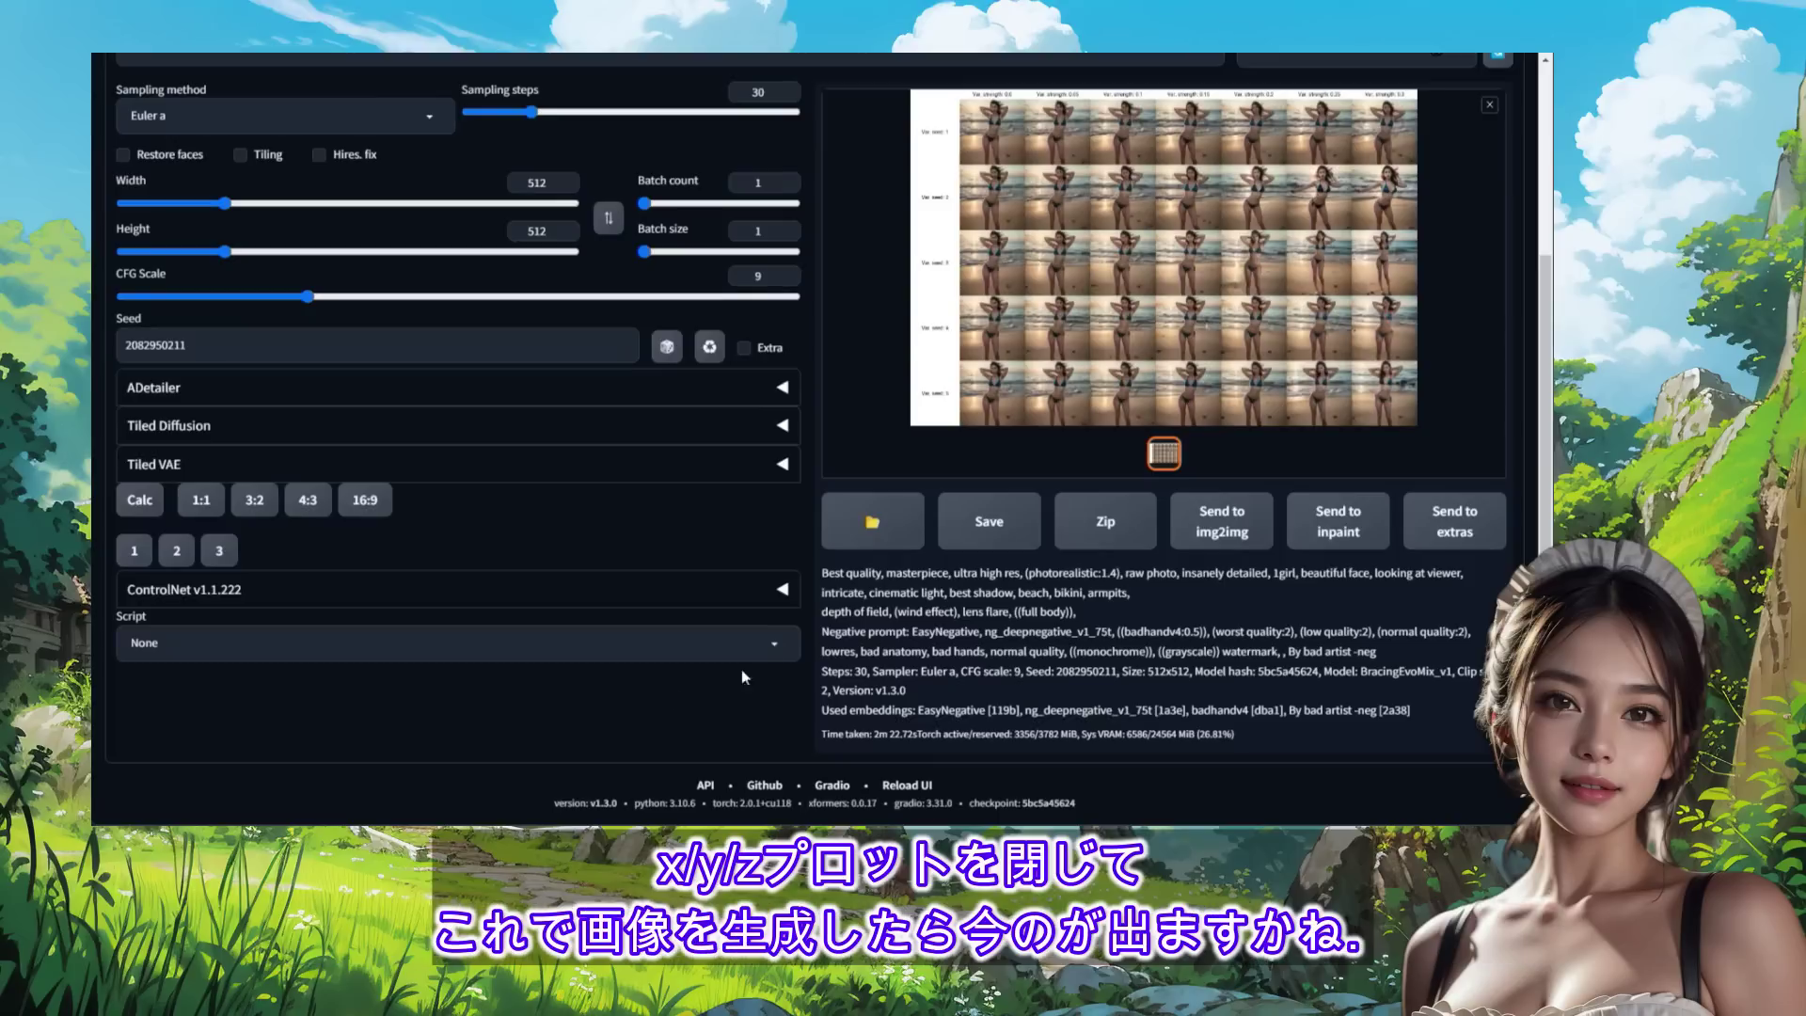
pyautogui.scroll(3, 510, 639)
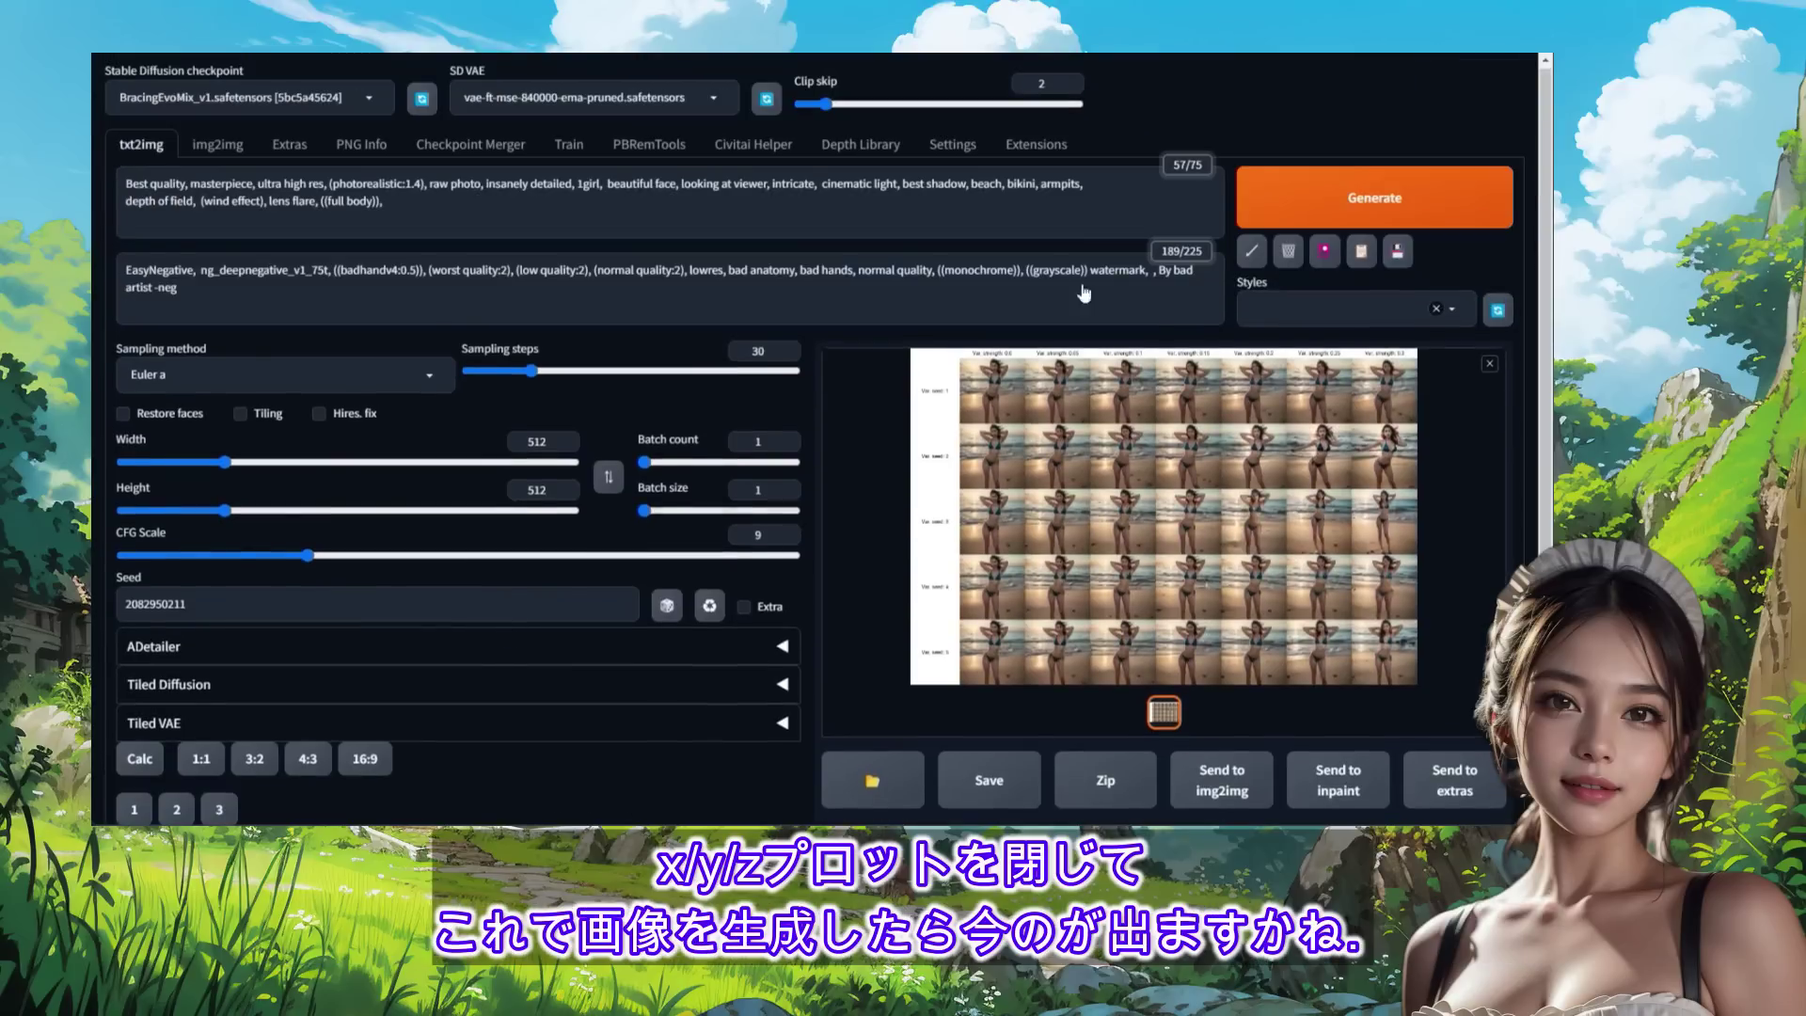
pyautogui.click(1416, 211)
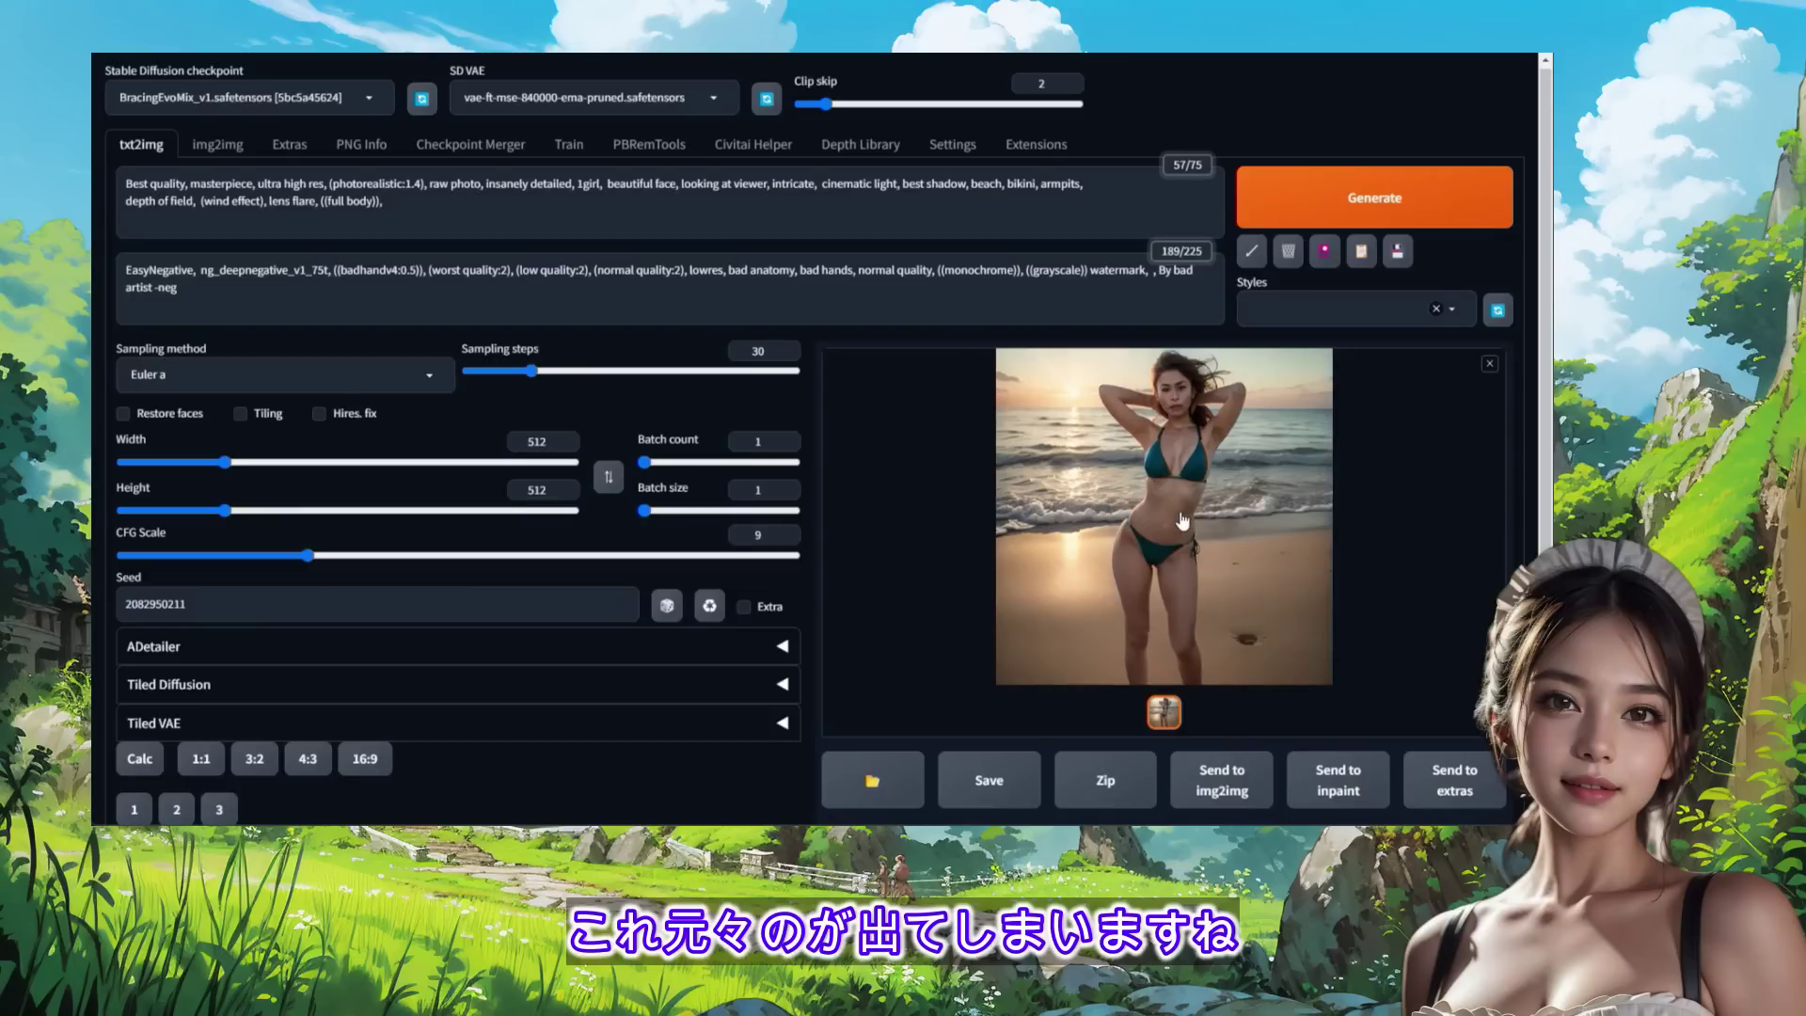
# Select the X/Y/Z plot script with Var. strength 0.2 and Var. seed 2, and generate the image with Draw legend off and Include Sub Images on.
pyautogui.scroll(-3, 1182, 520)
pyautogui.click(376, 644)
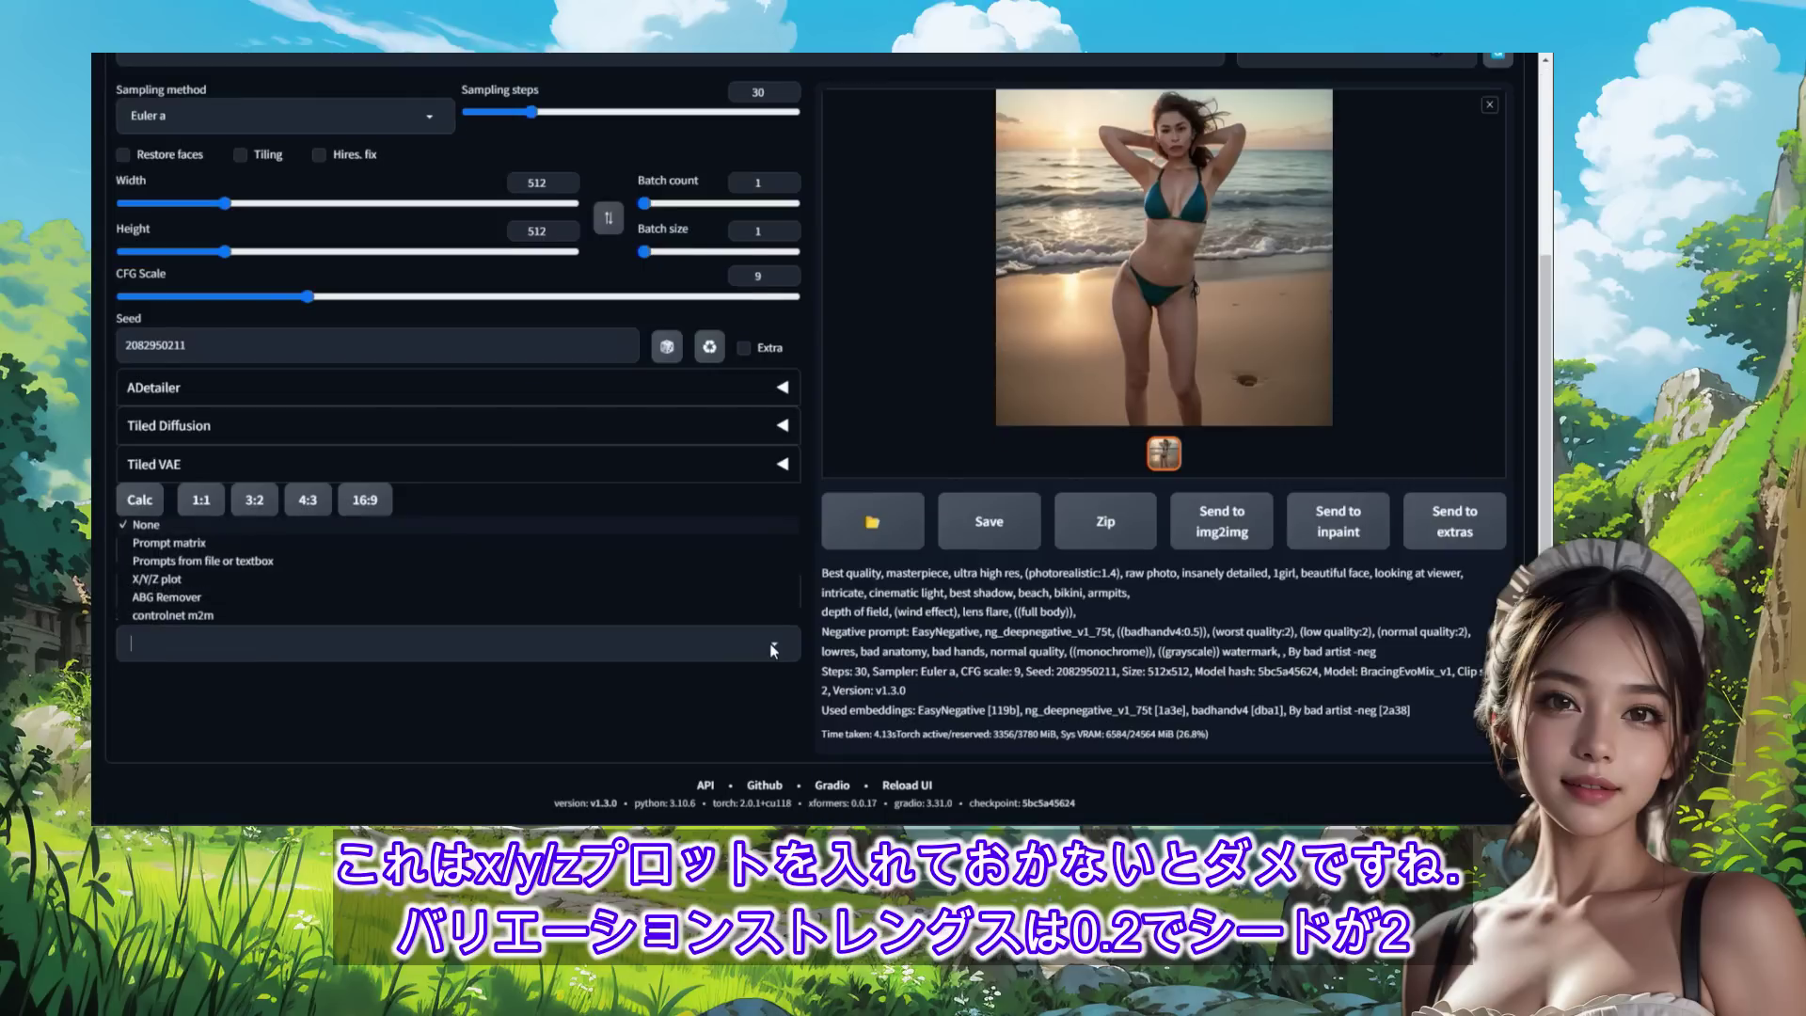
pyautogui.click(372, 581)
pyautogui.scroll(-2, 371, 586)
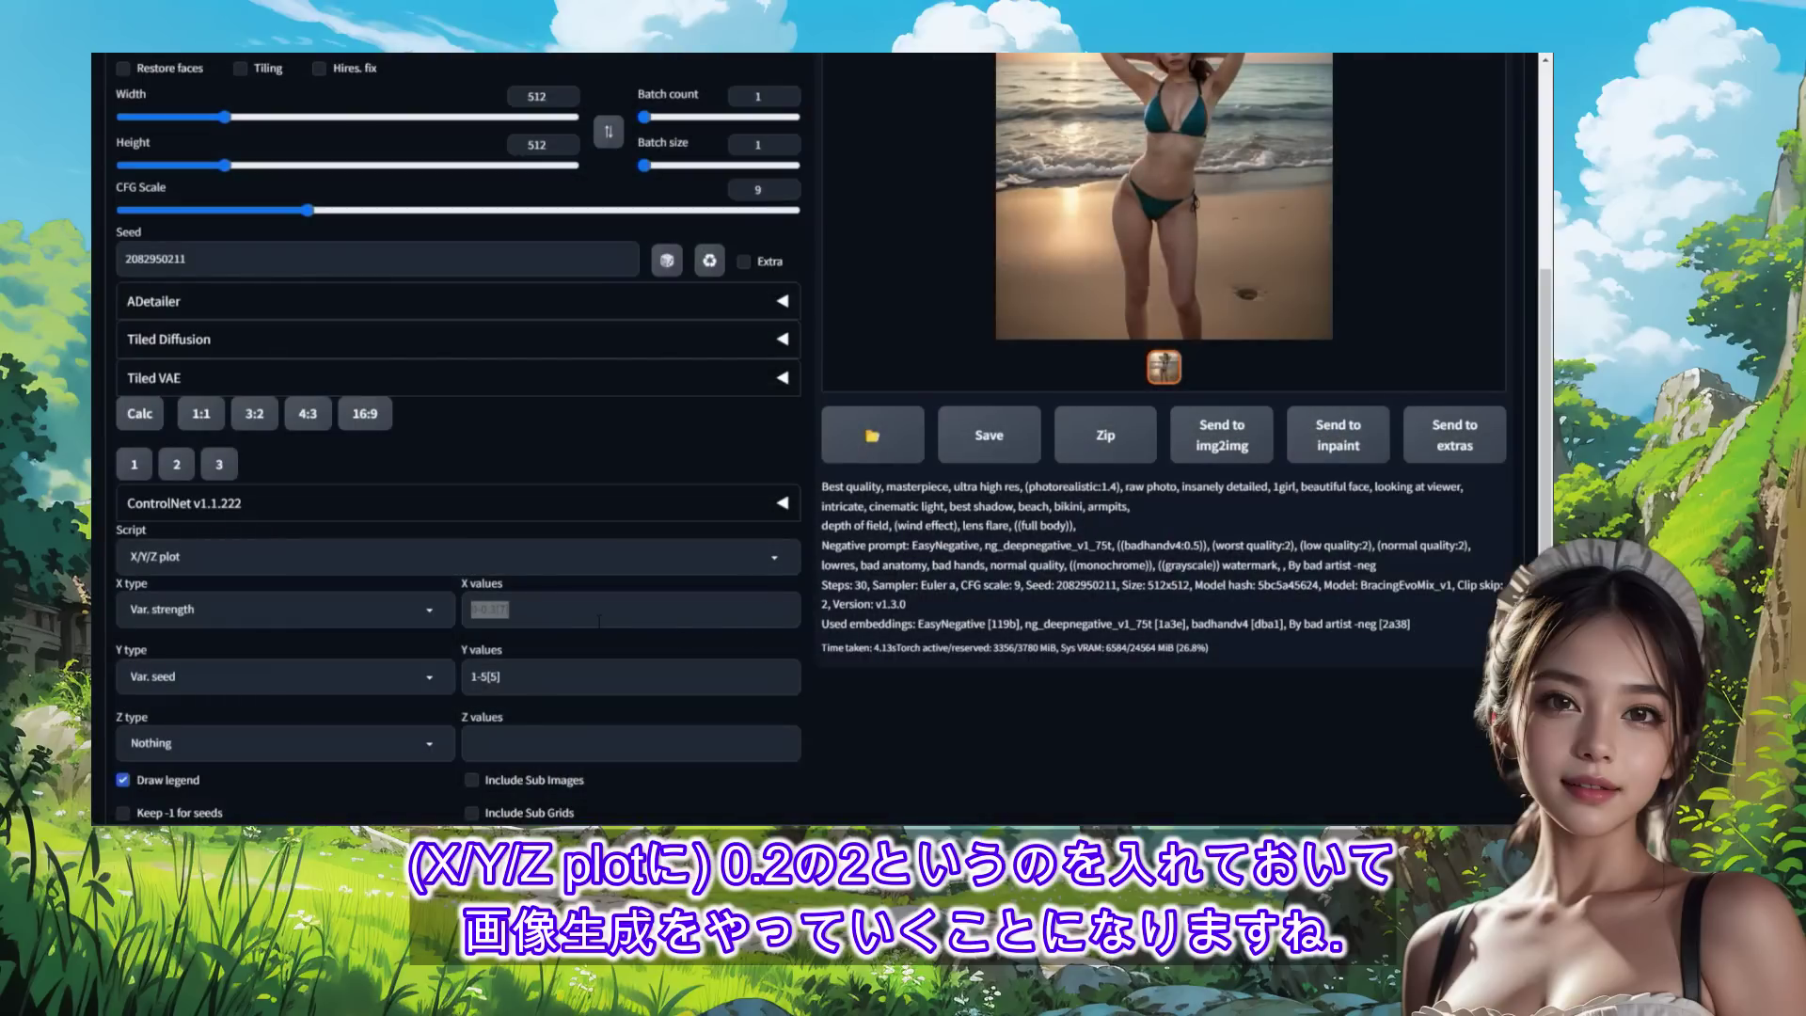
pyautogui.scroll(4, 583, 474)
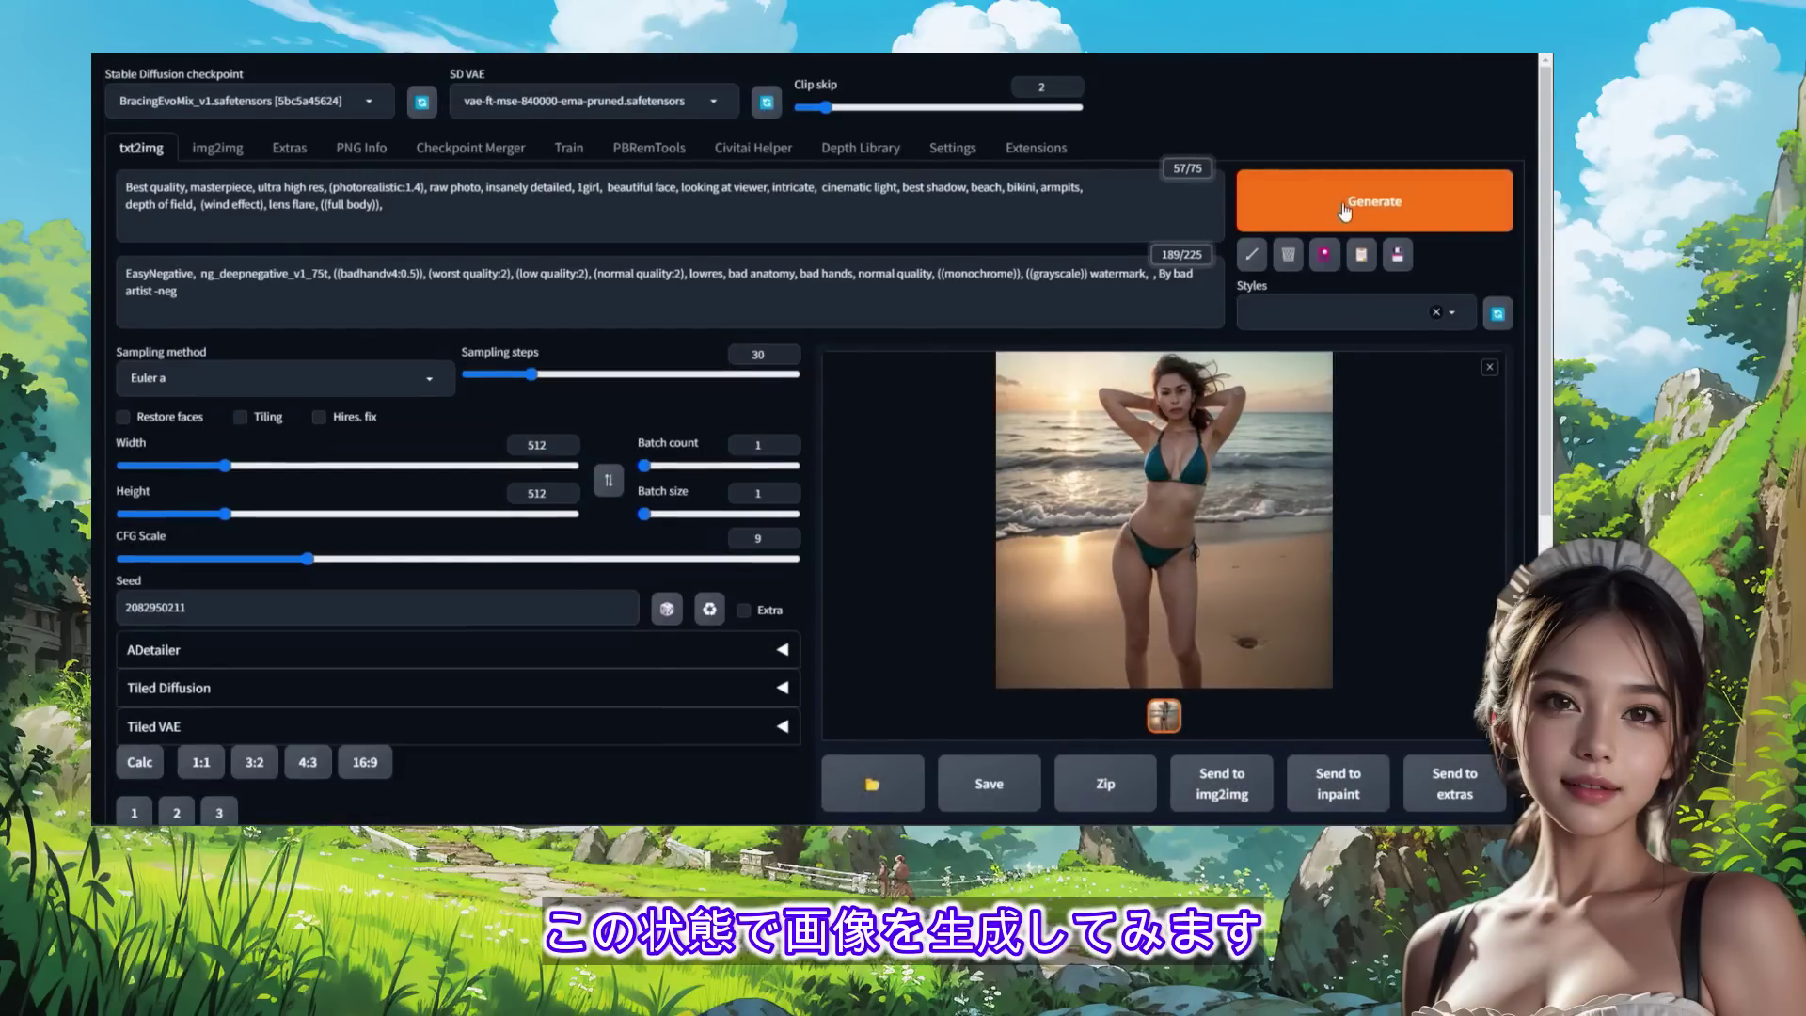
pyautogui.click(1345, 209)
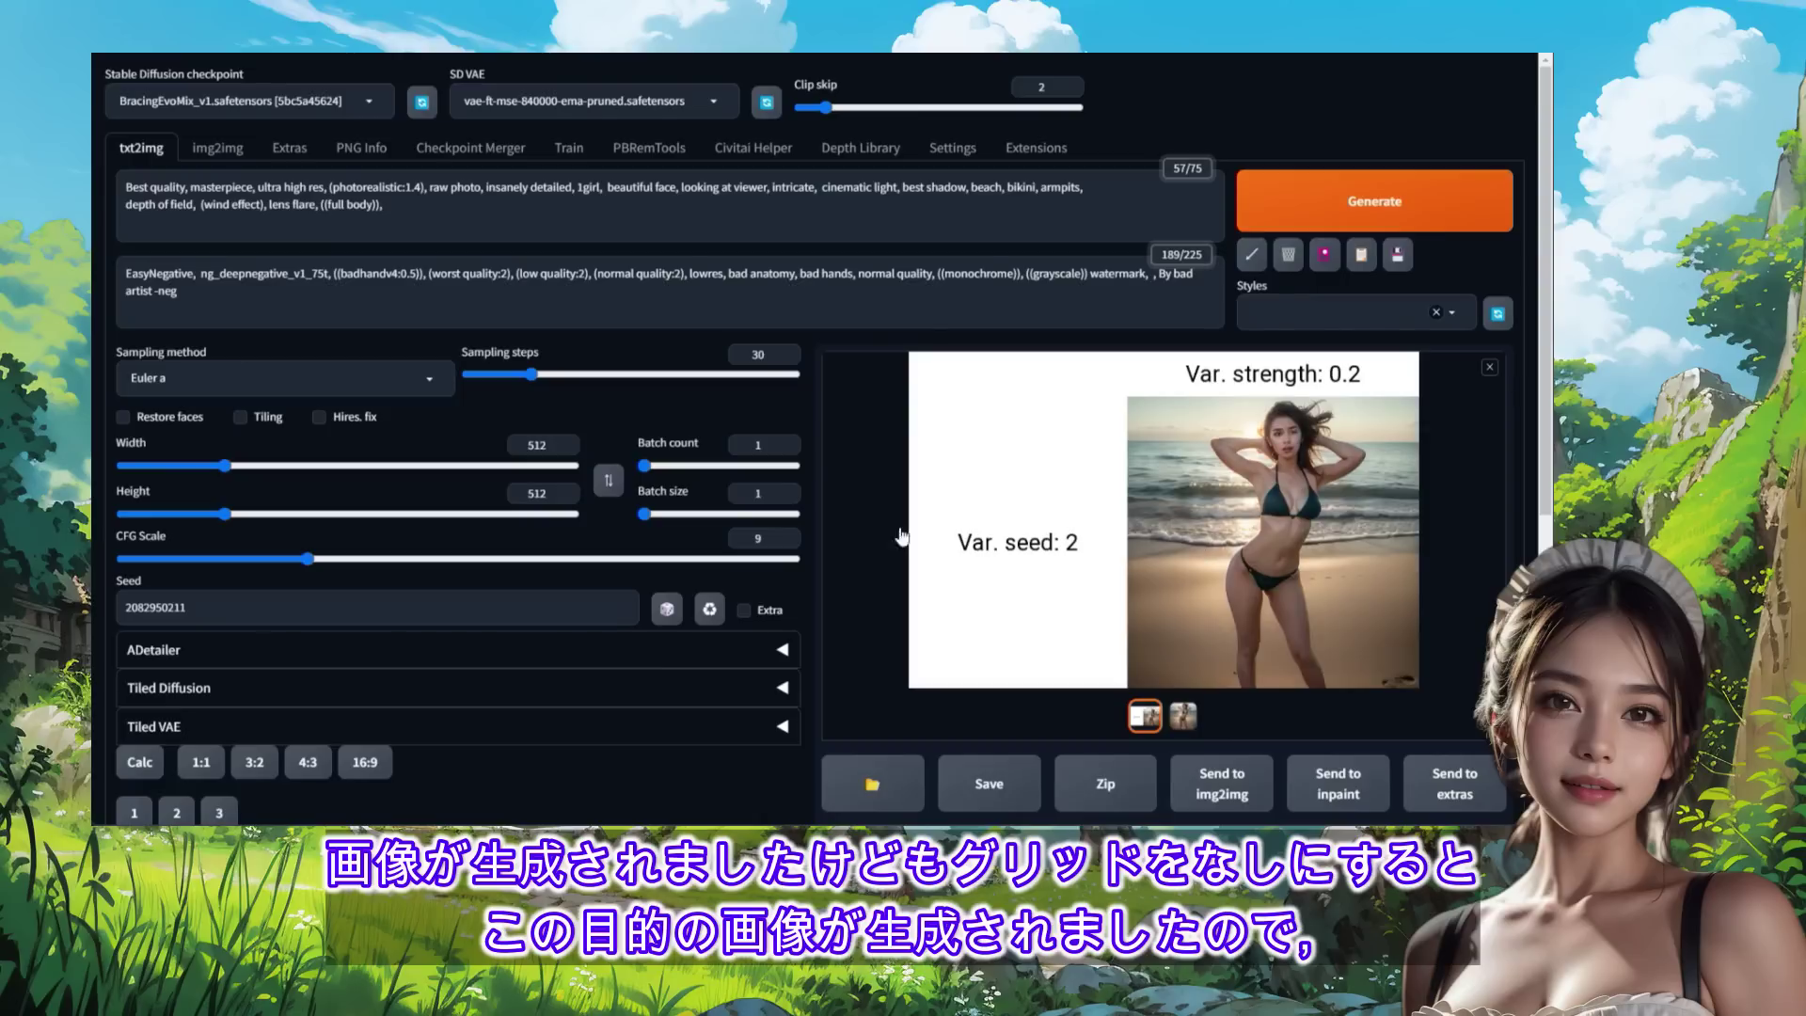
pyautogui.click(123, 621)
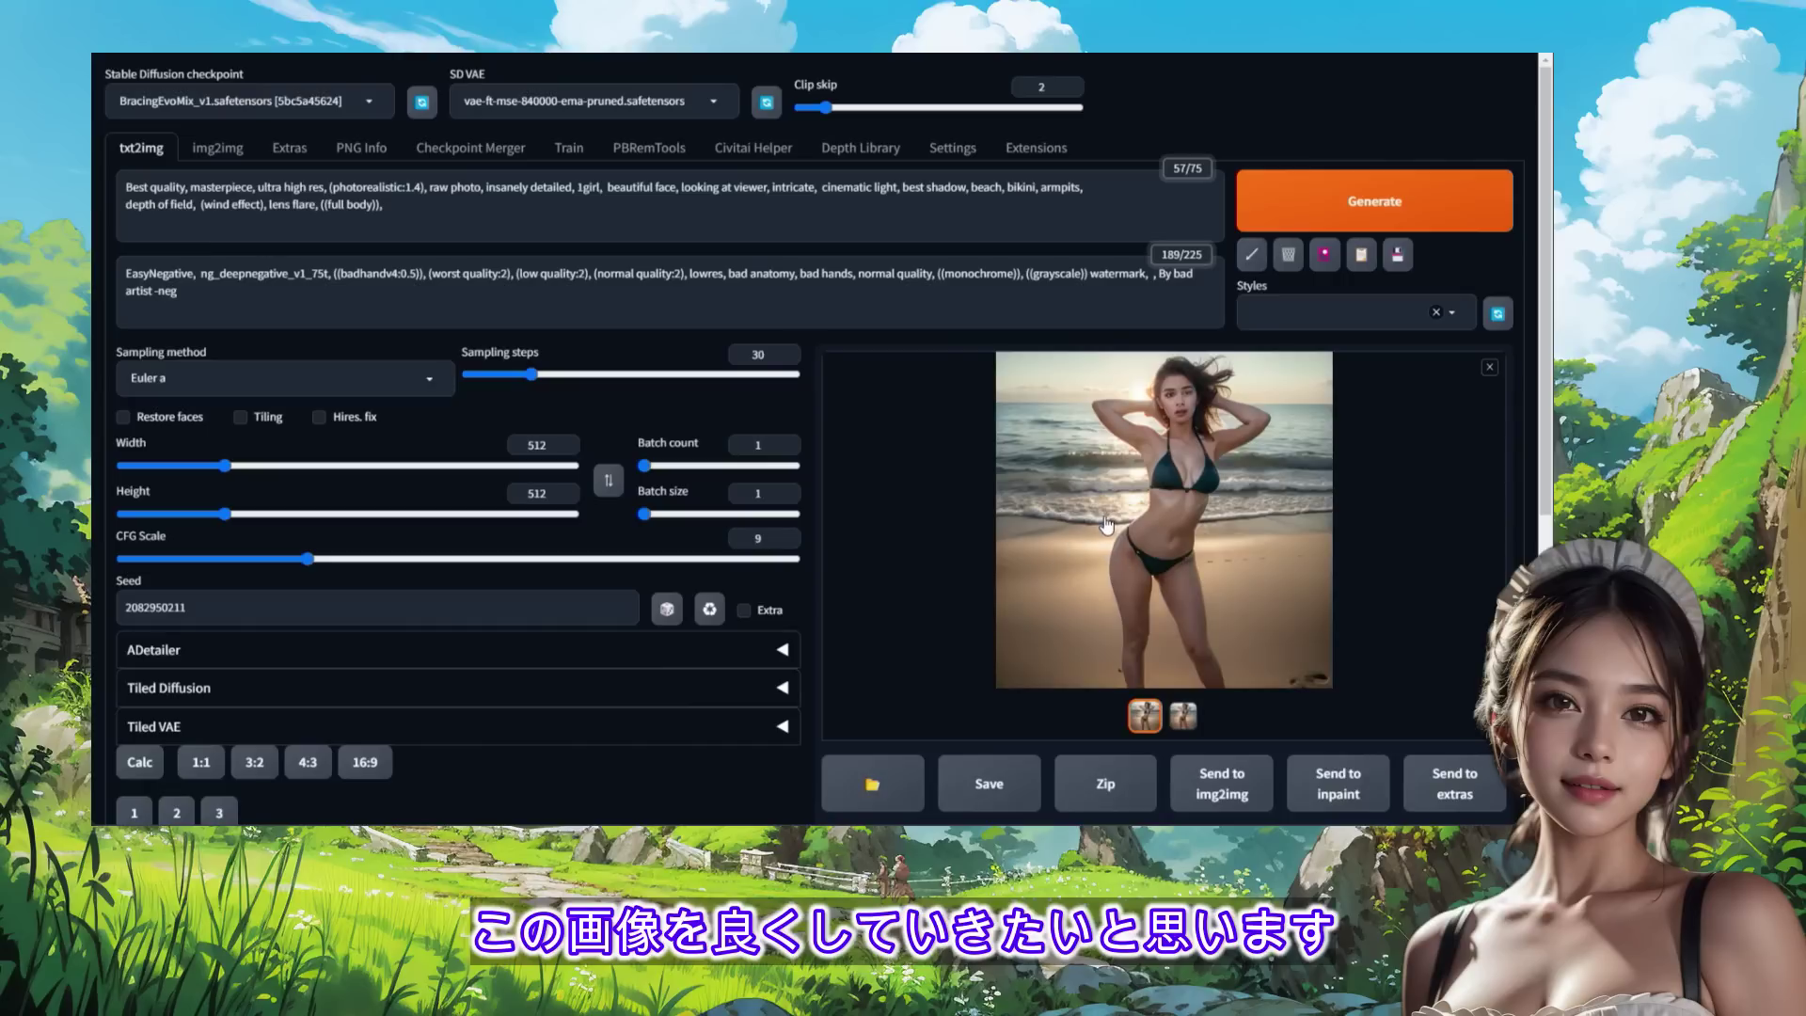
# Enable Hires. fix and set the plot's Z axis to Denoising with the values 0.1-0.8[8].
pyautogui.scroll(-1, 363, 361)
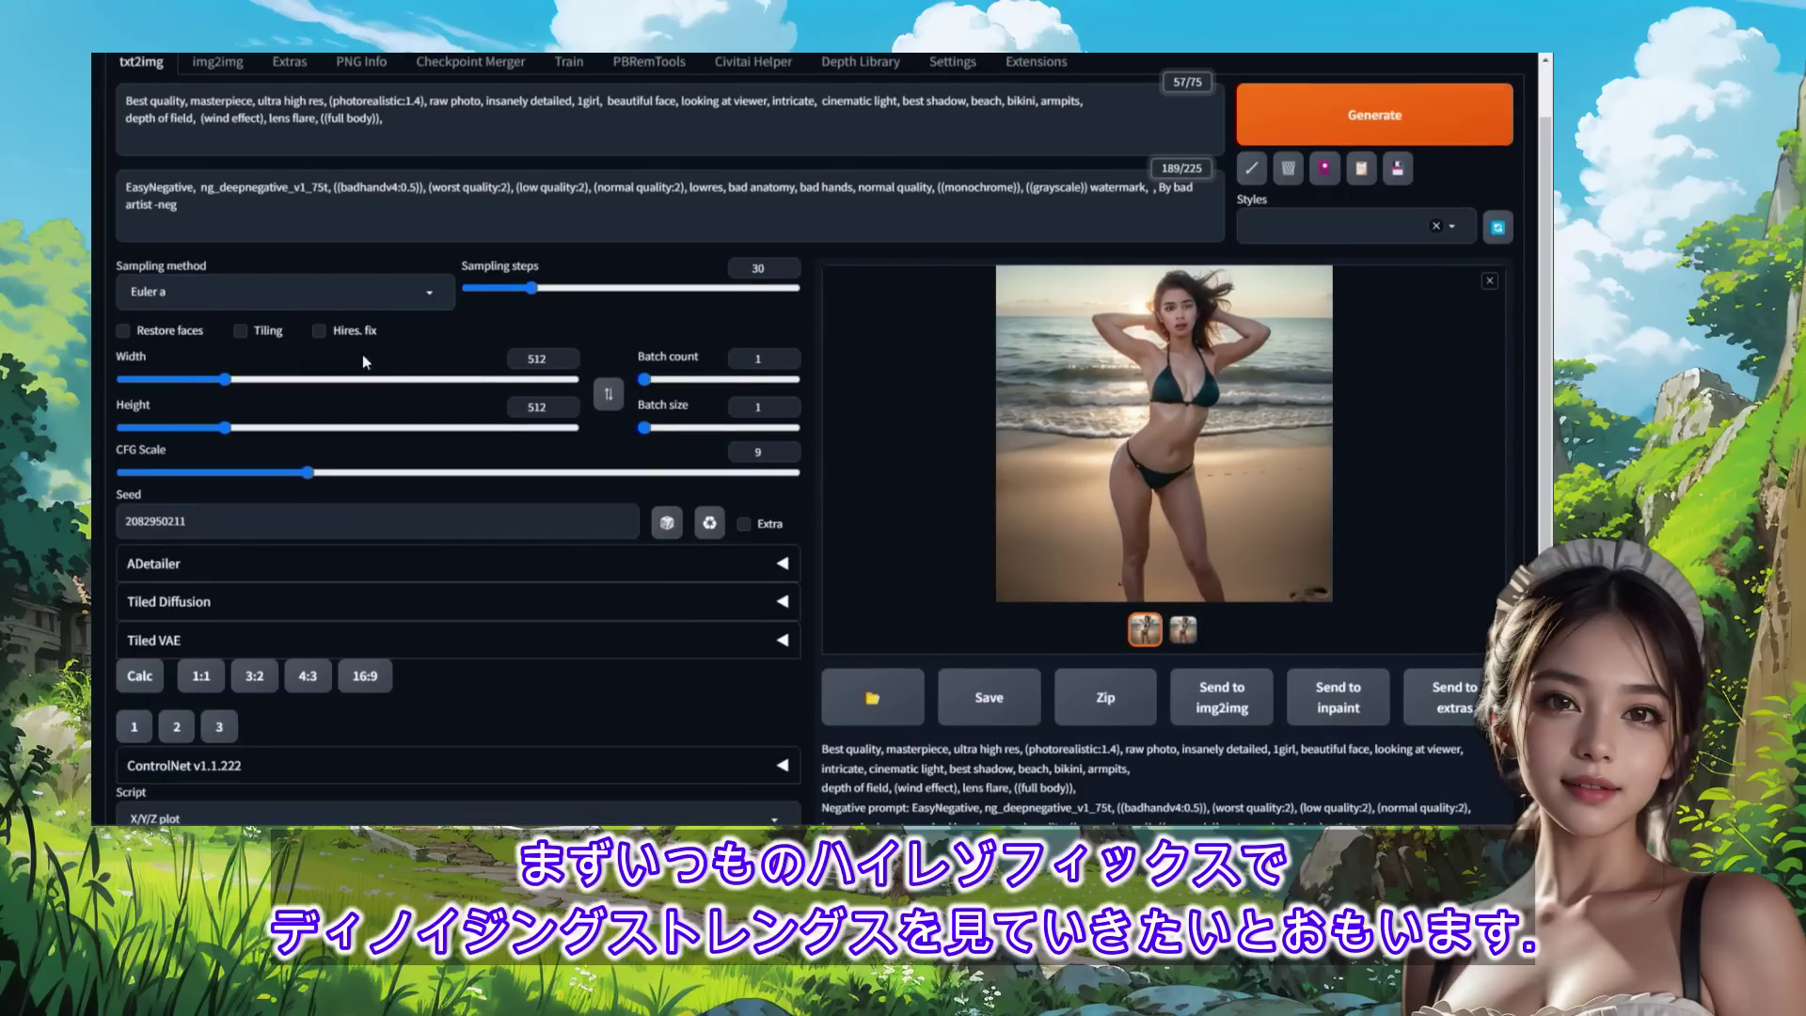
pyautogui.click(318, 330)
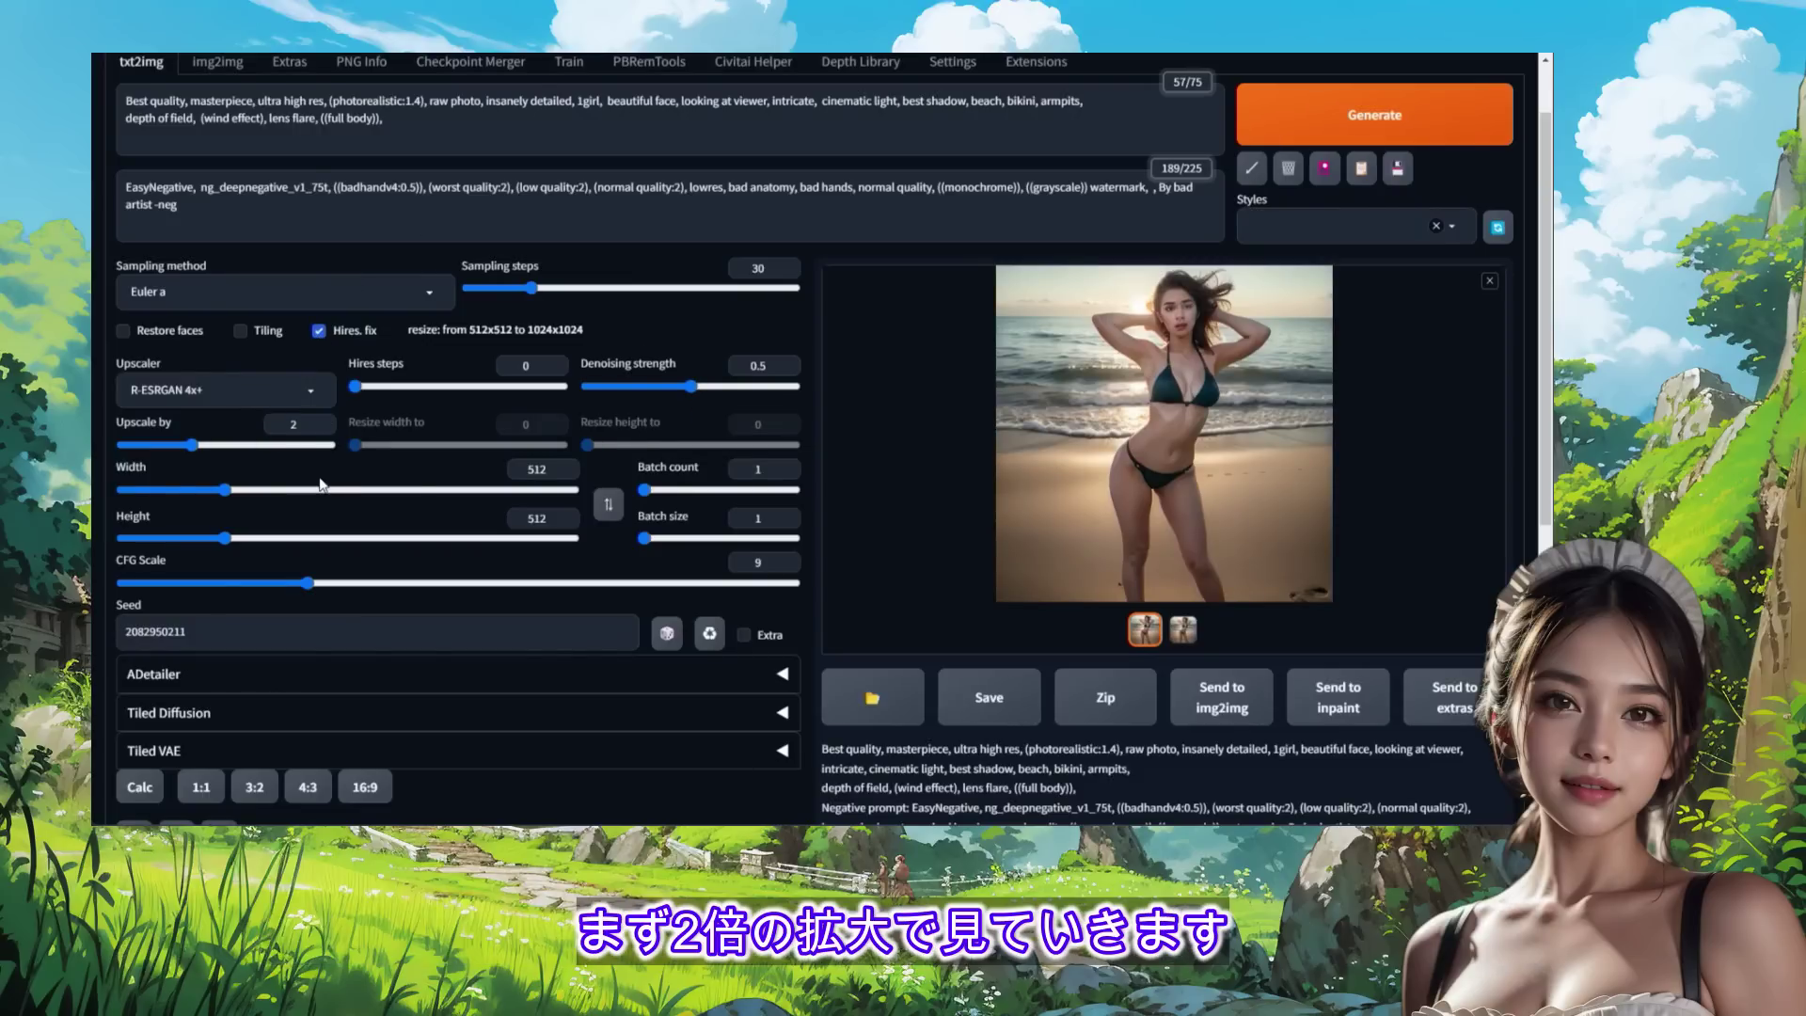
pyautogui.scroll(-5, 320, 484)
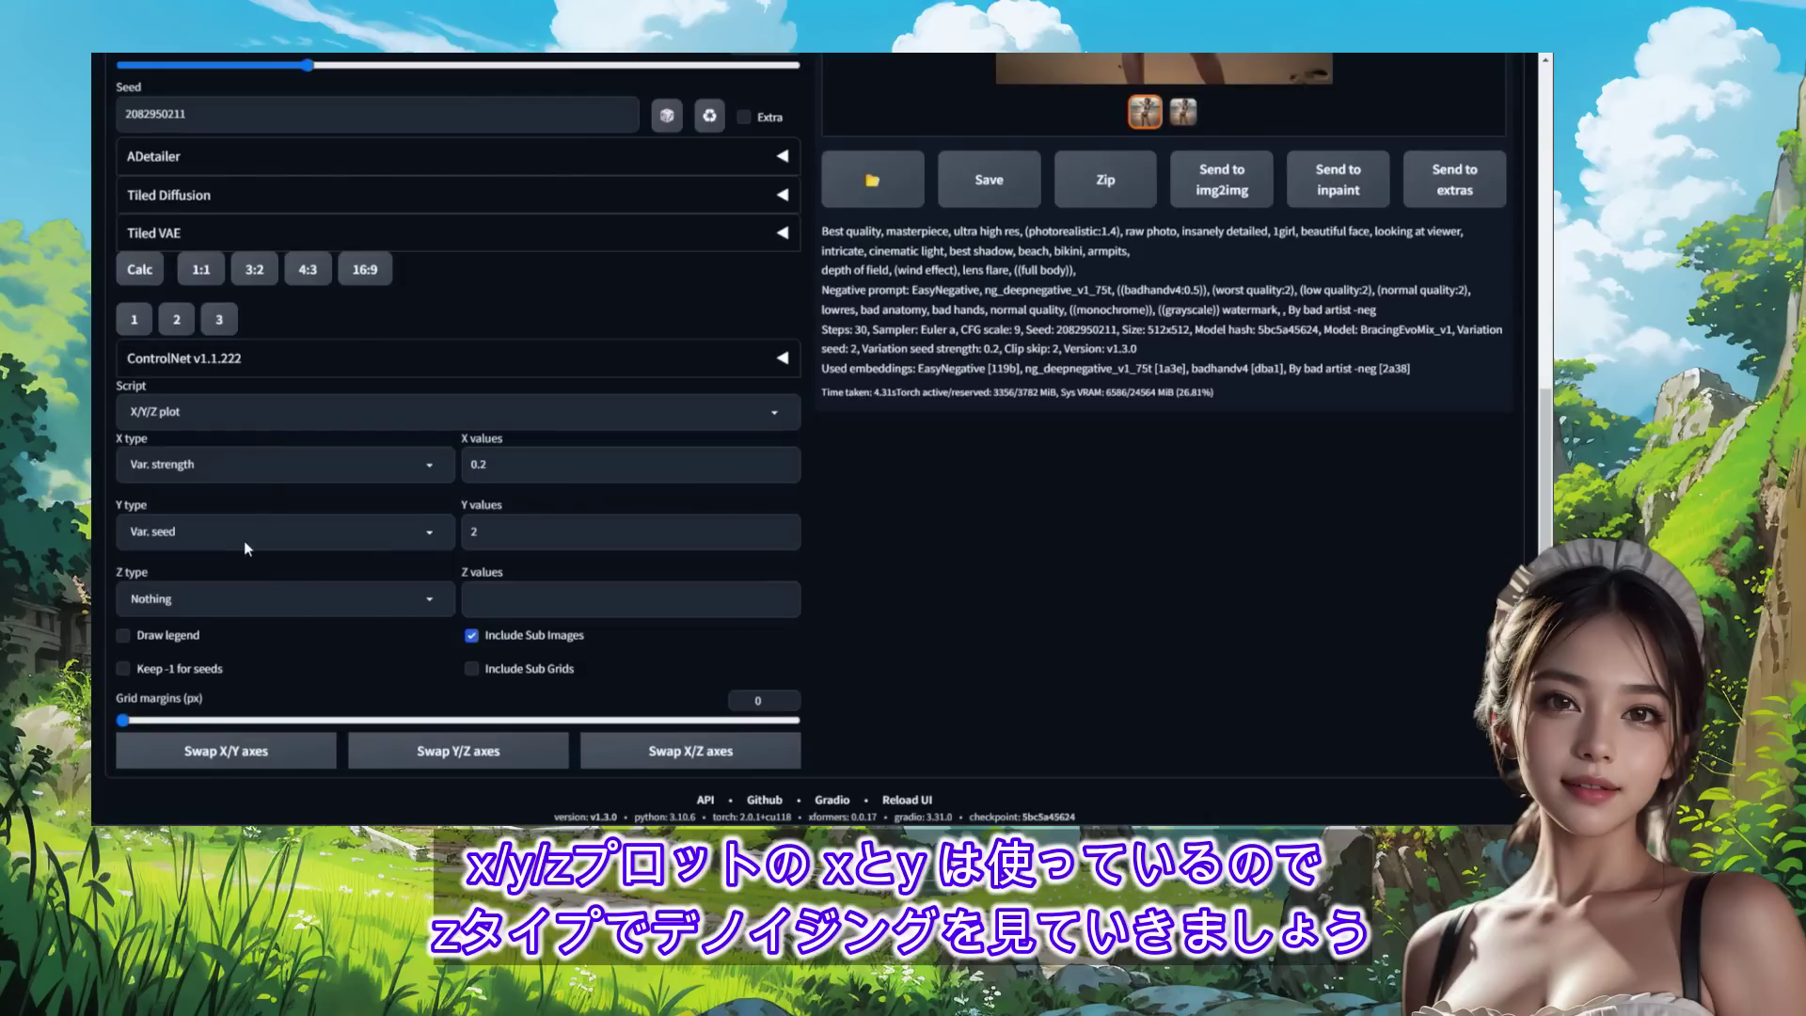
pyautogui.click(429, 605)
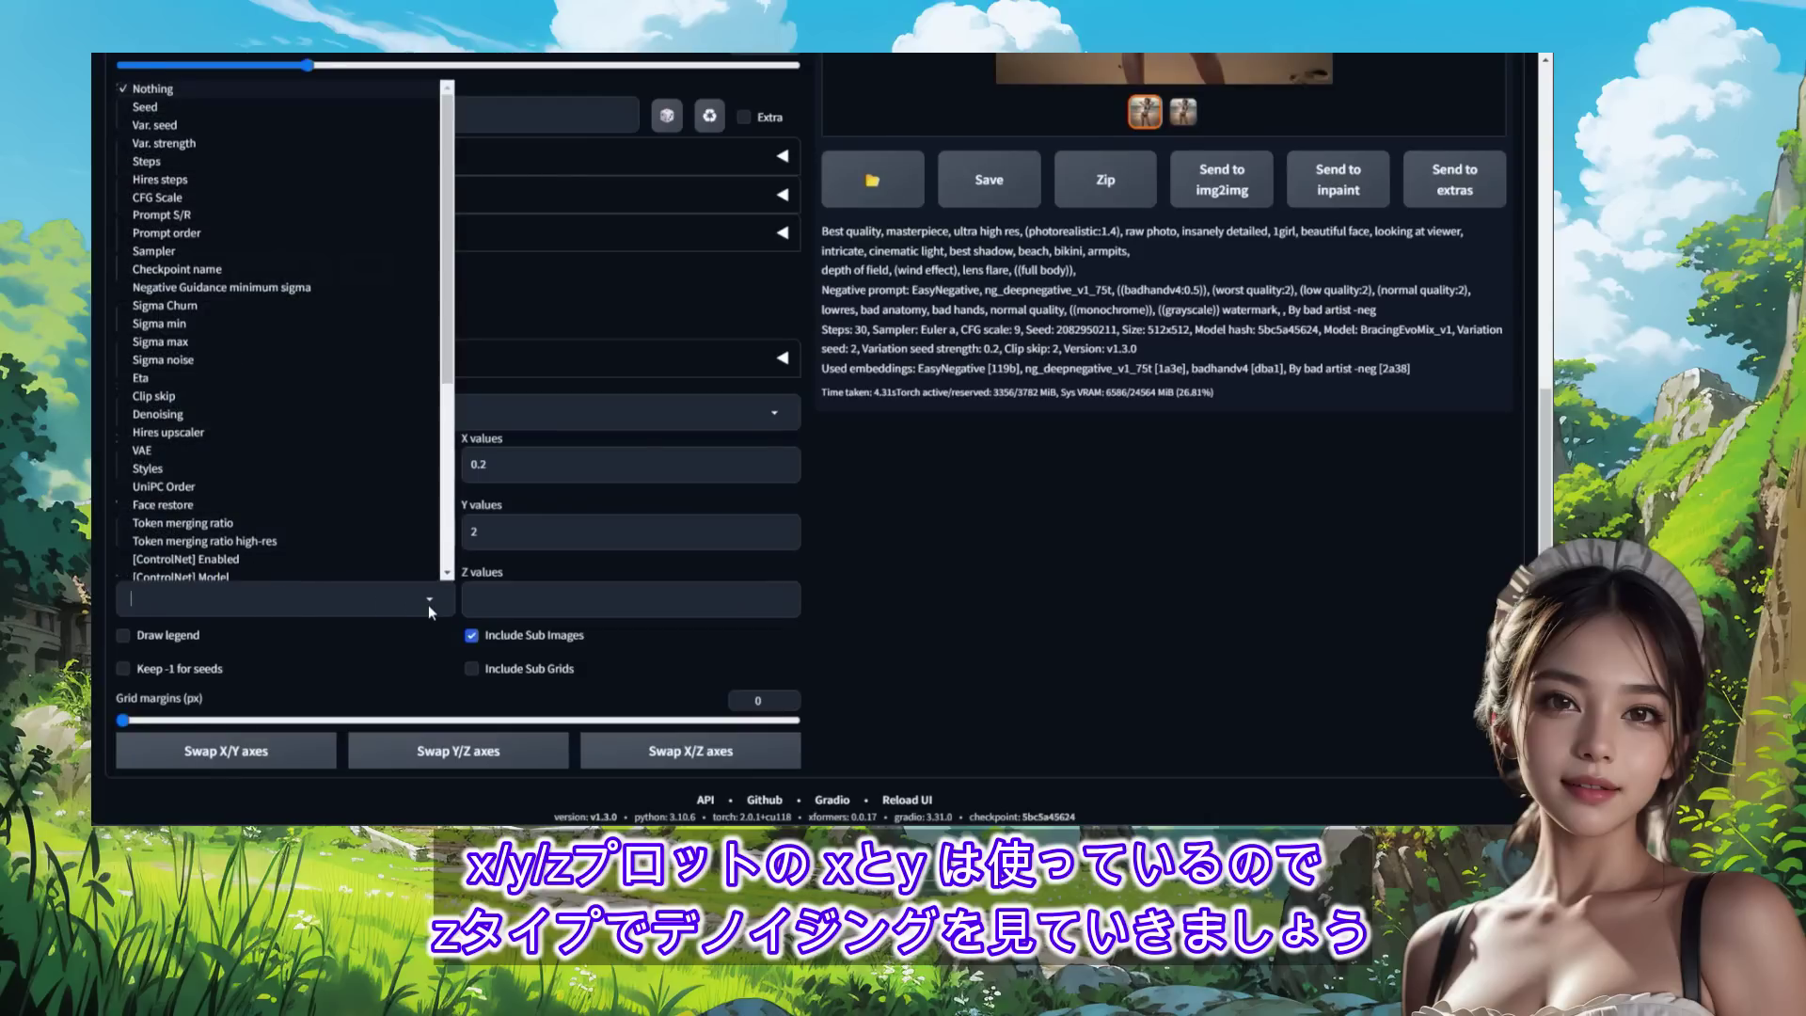
pyautogui.click(229, 416)
pyautogui.click(567, 593)
pyautogui.write('0.1-0.8[8]')
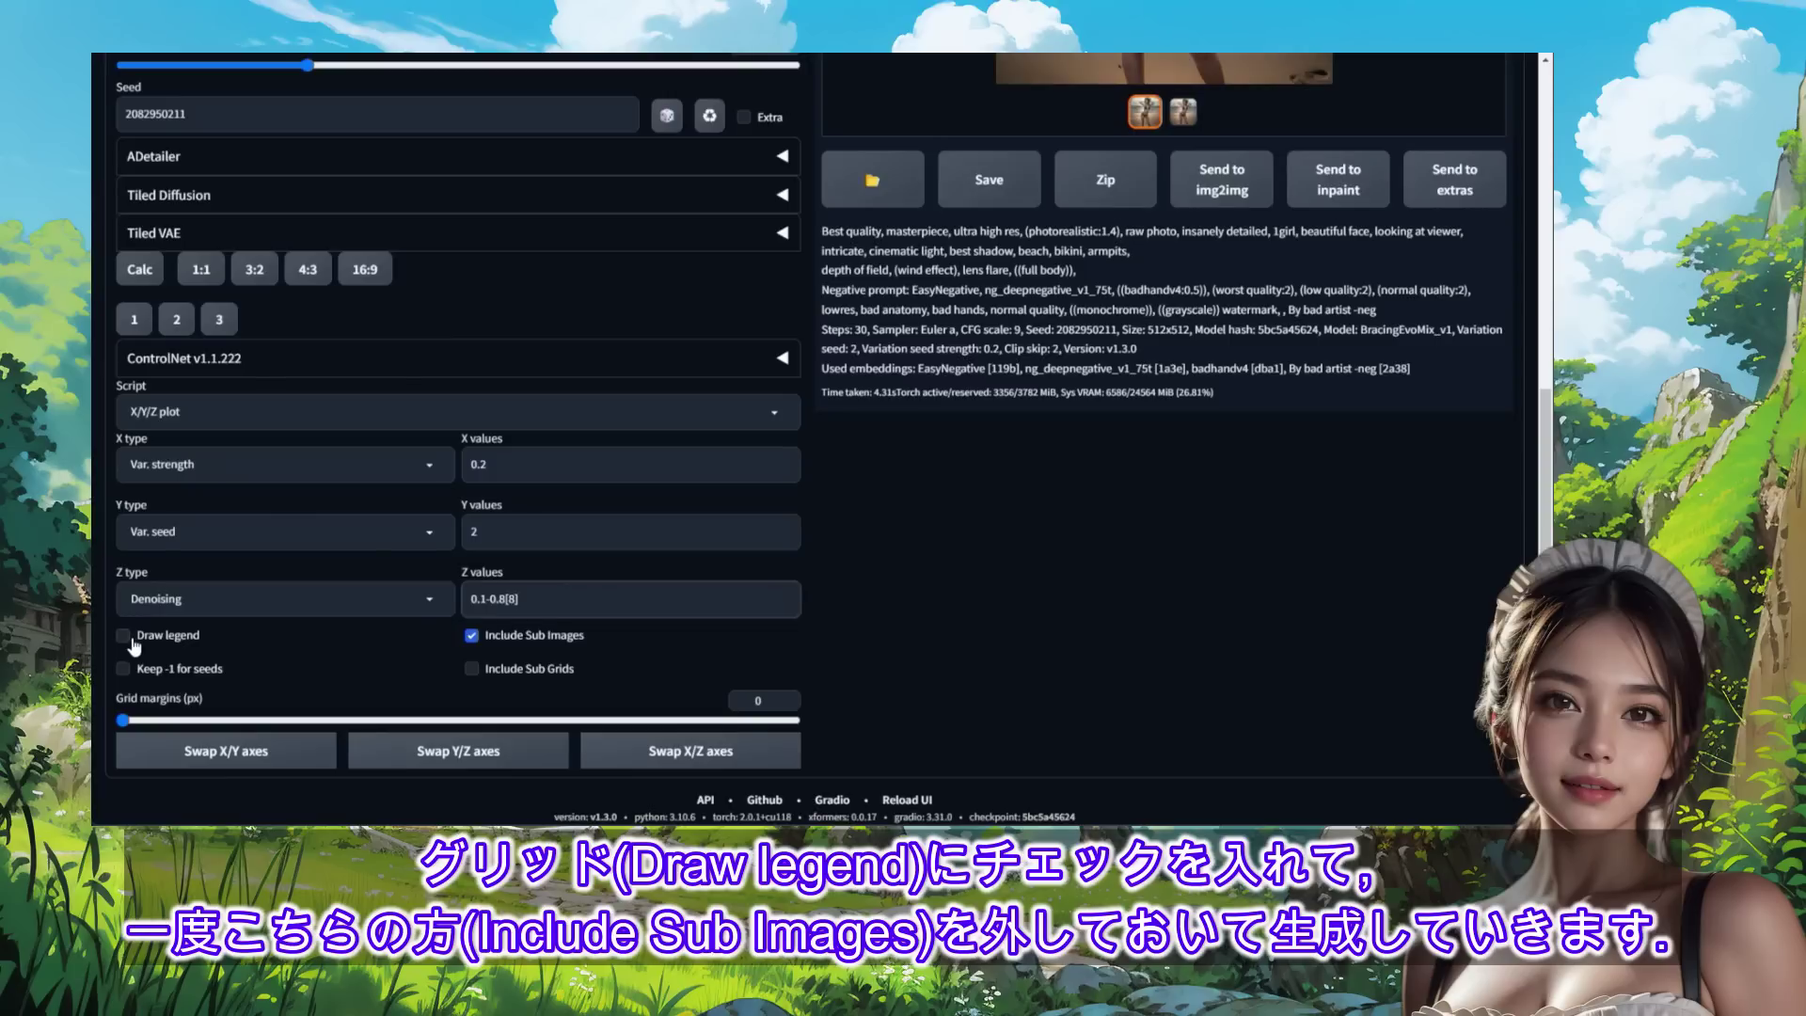
# Generate the denoising comparison grid with Draw legend on and Include Sub Images off, and view it enlarged.
pyautogui.click(123, 637)
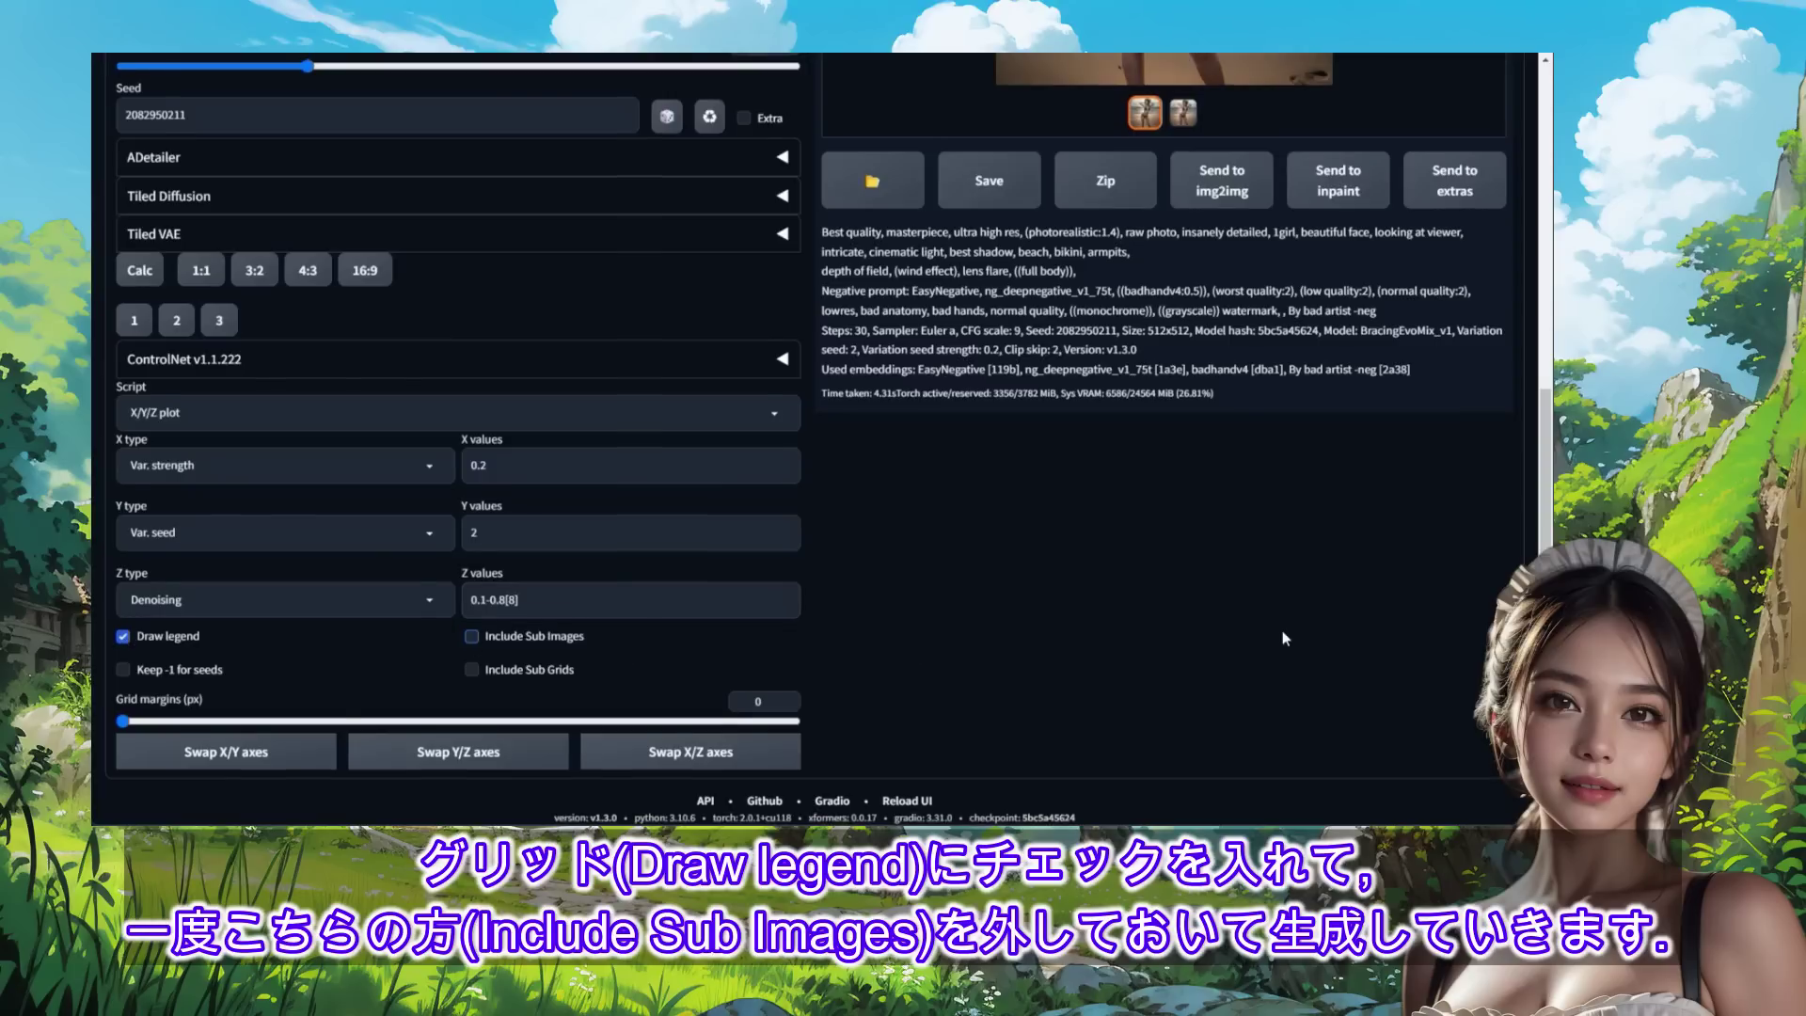
pyautogui.click(1421, 226)
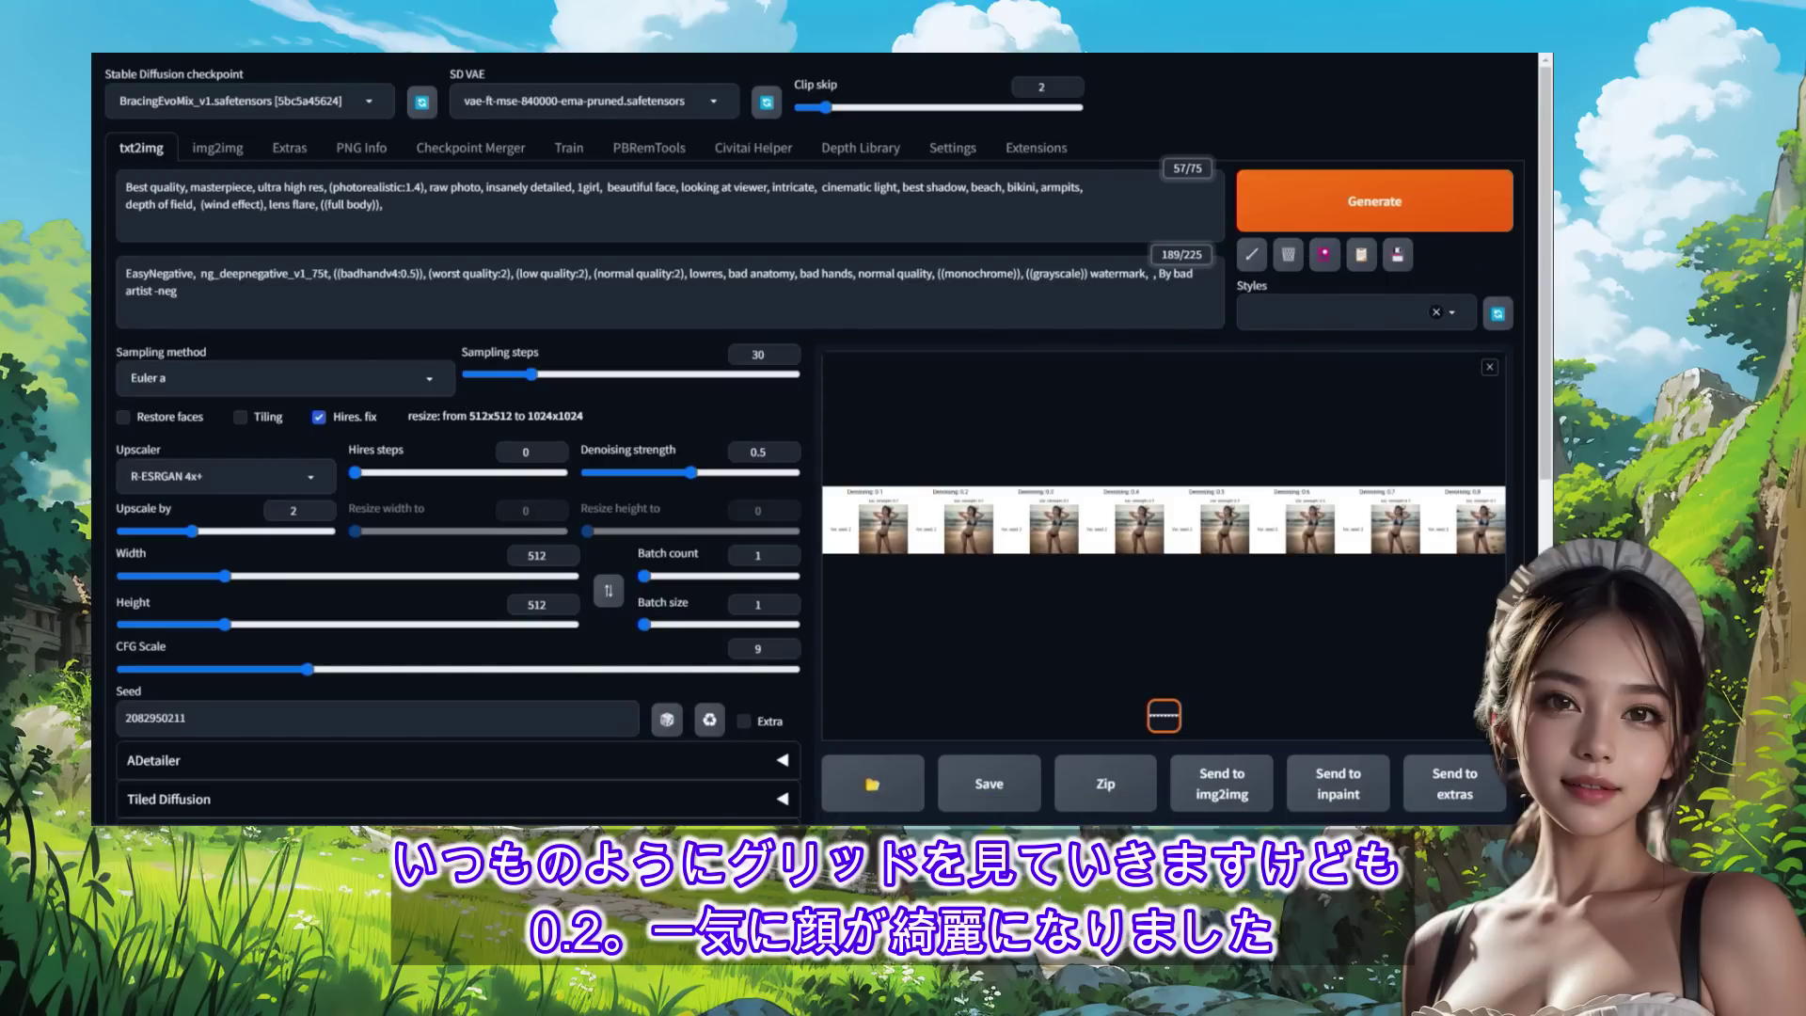
pyautogui.click(968, 520)
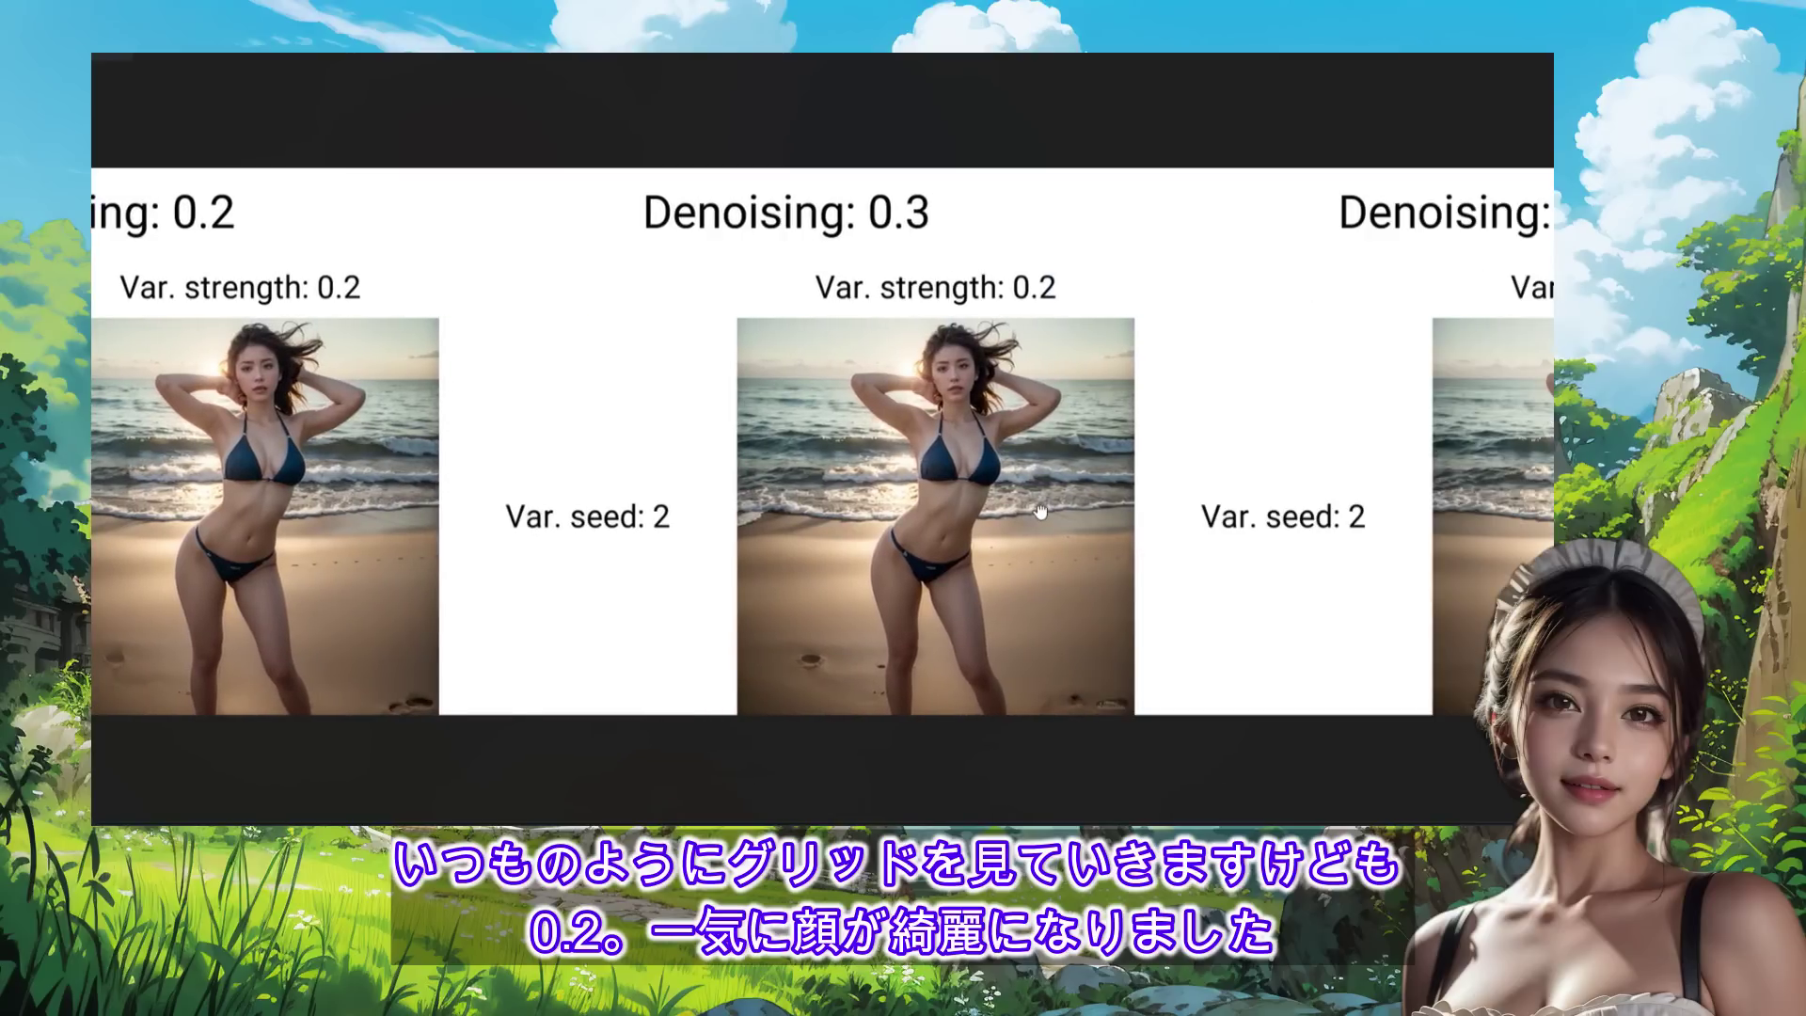
# Compare the beach images in the enlarged grid across Denoising 0.3 to 0.7, checking the face and hair up close.
pyautogui.moveTo(1041, 511); pyautogui.dragTo(952, 493)
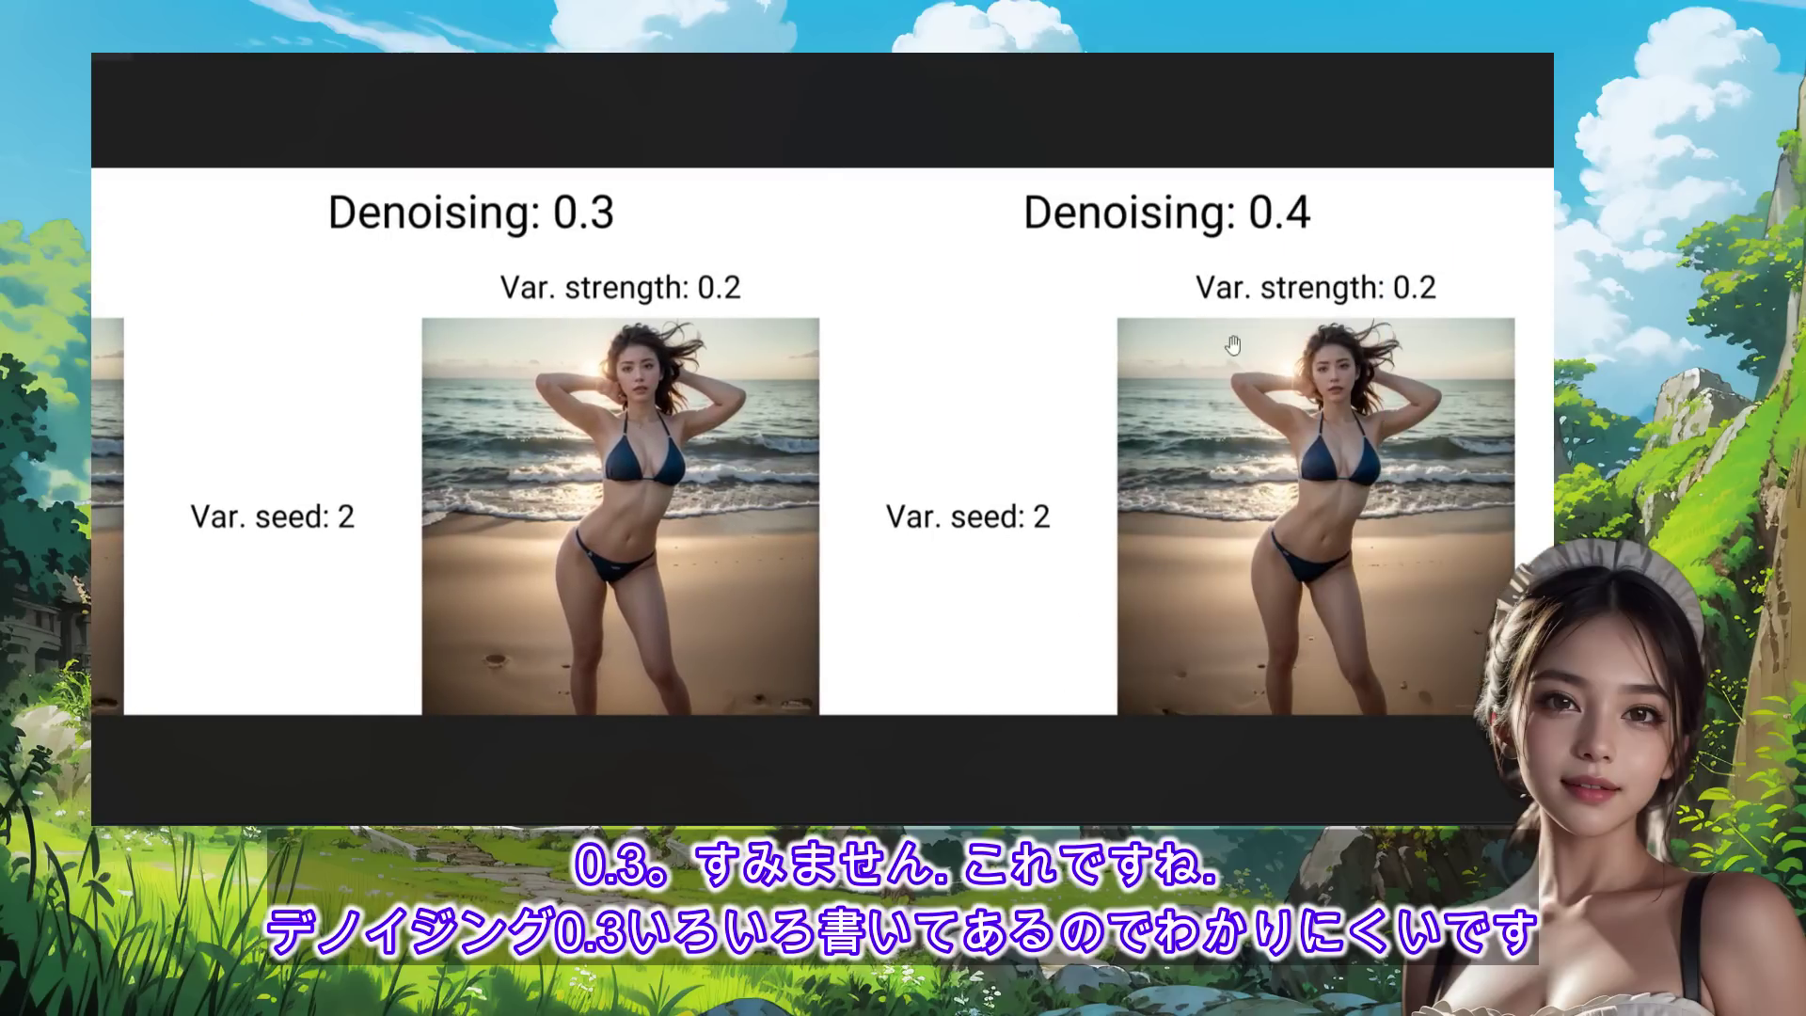
pyautogui.moveTo(1372, 447); pyautogui.dragTo(757, 424)
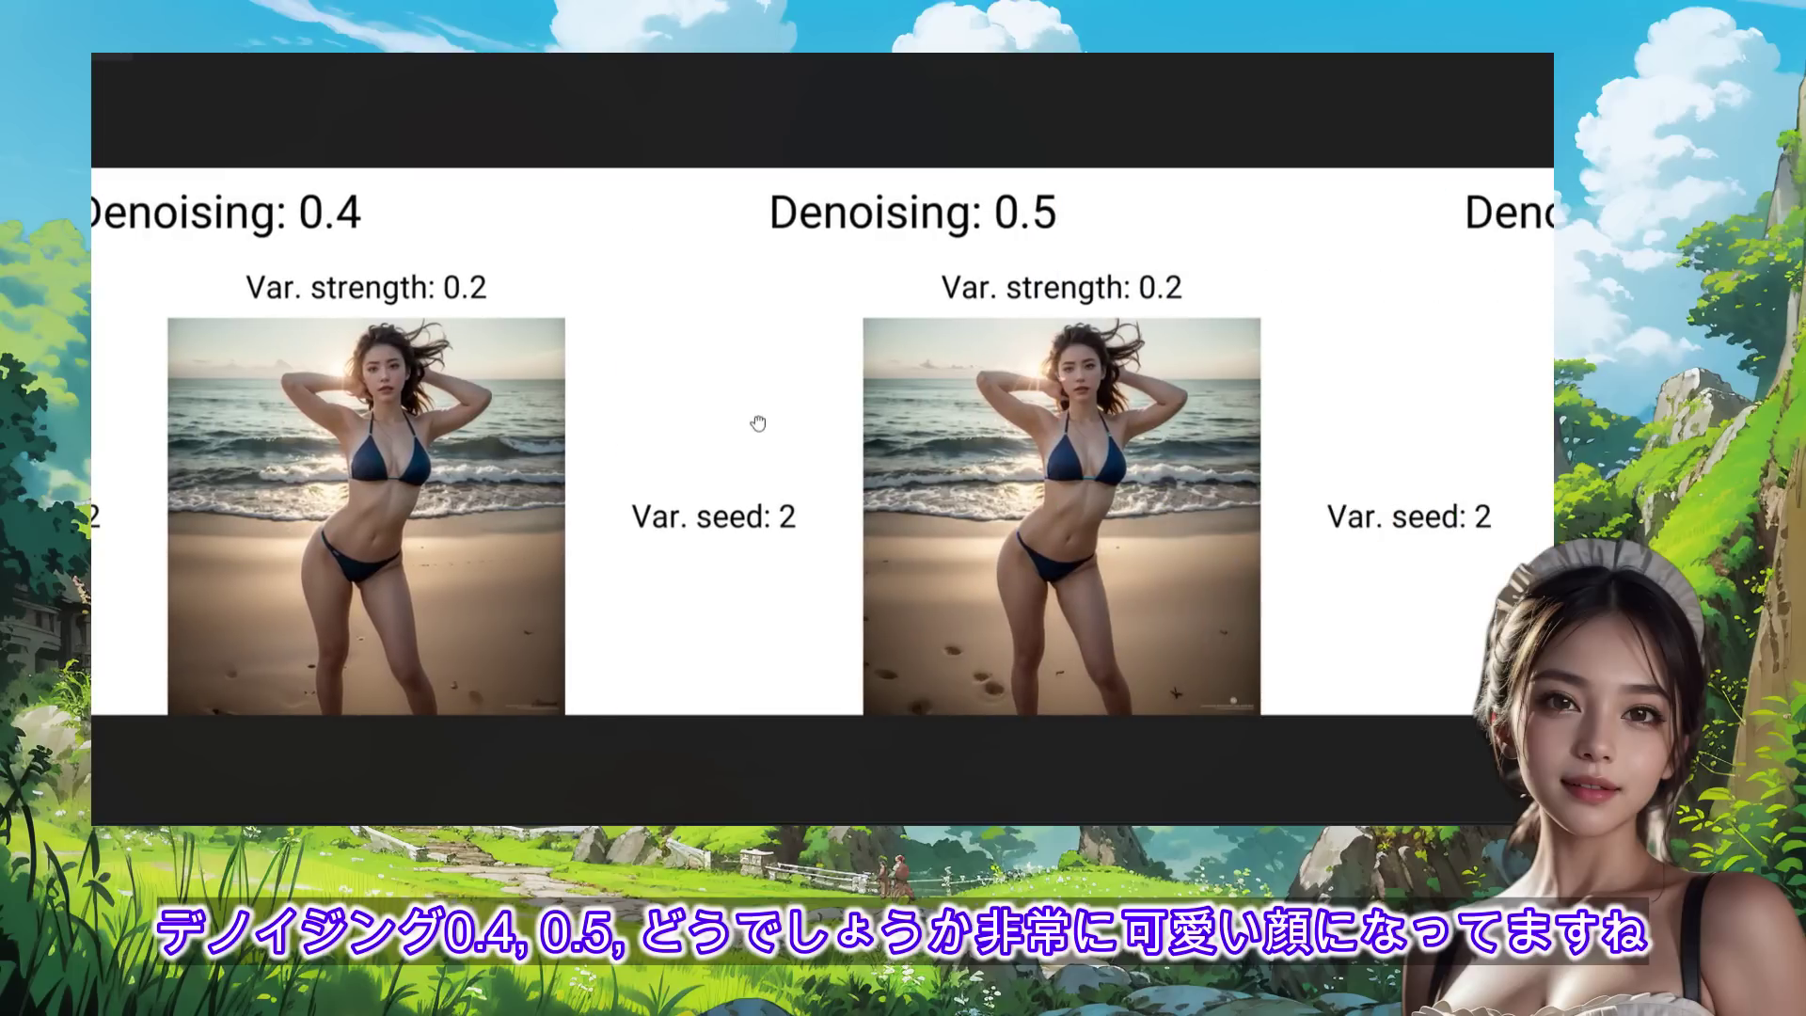
pyautogui.scroll(2, 779, 471)
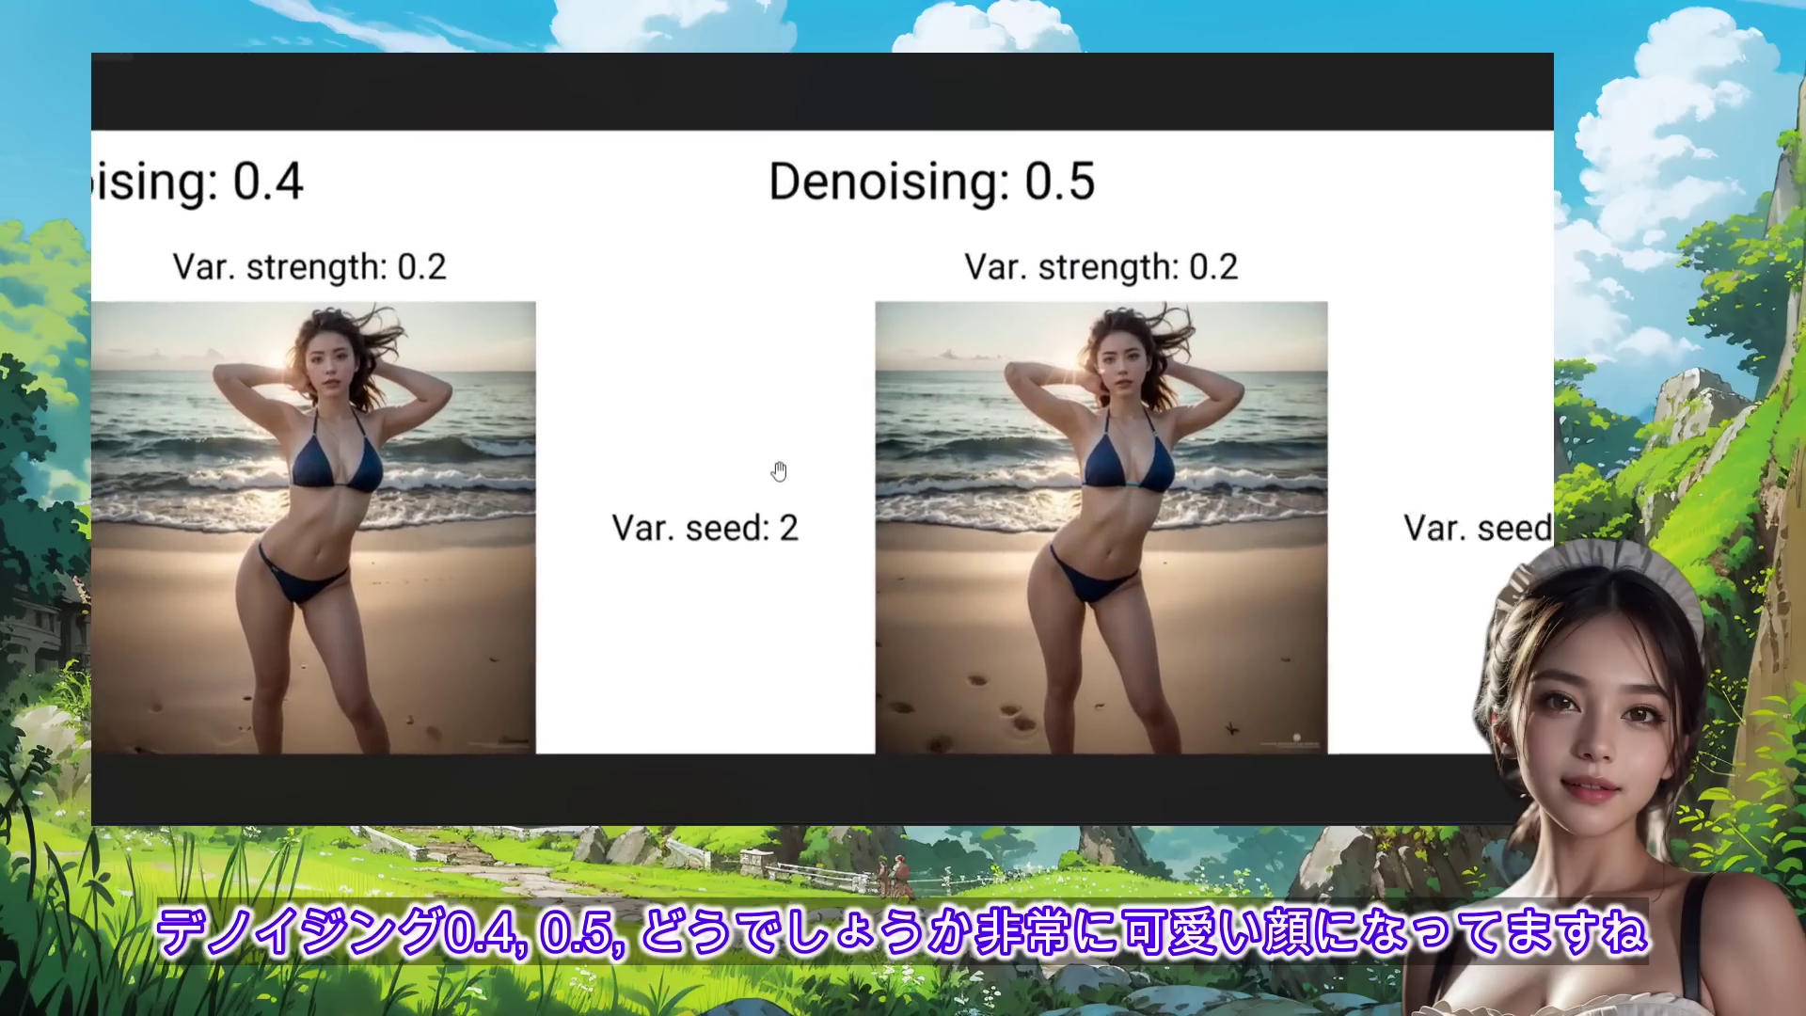
pyautogui.moveTo(782, 471); pyautogui.dragTo(888, 470)
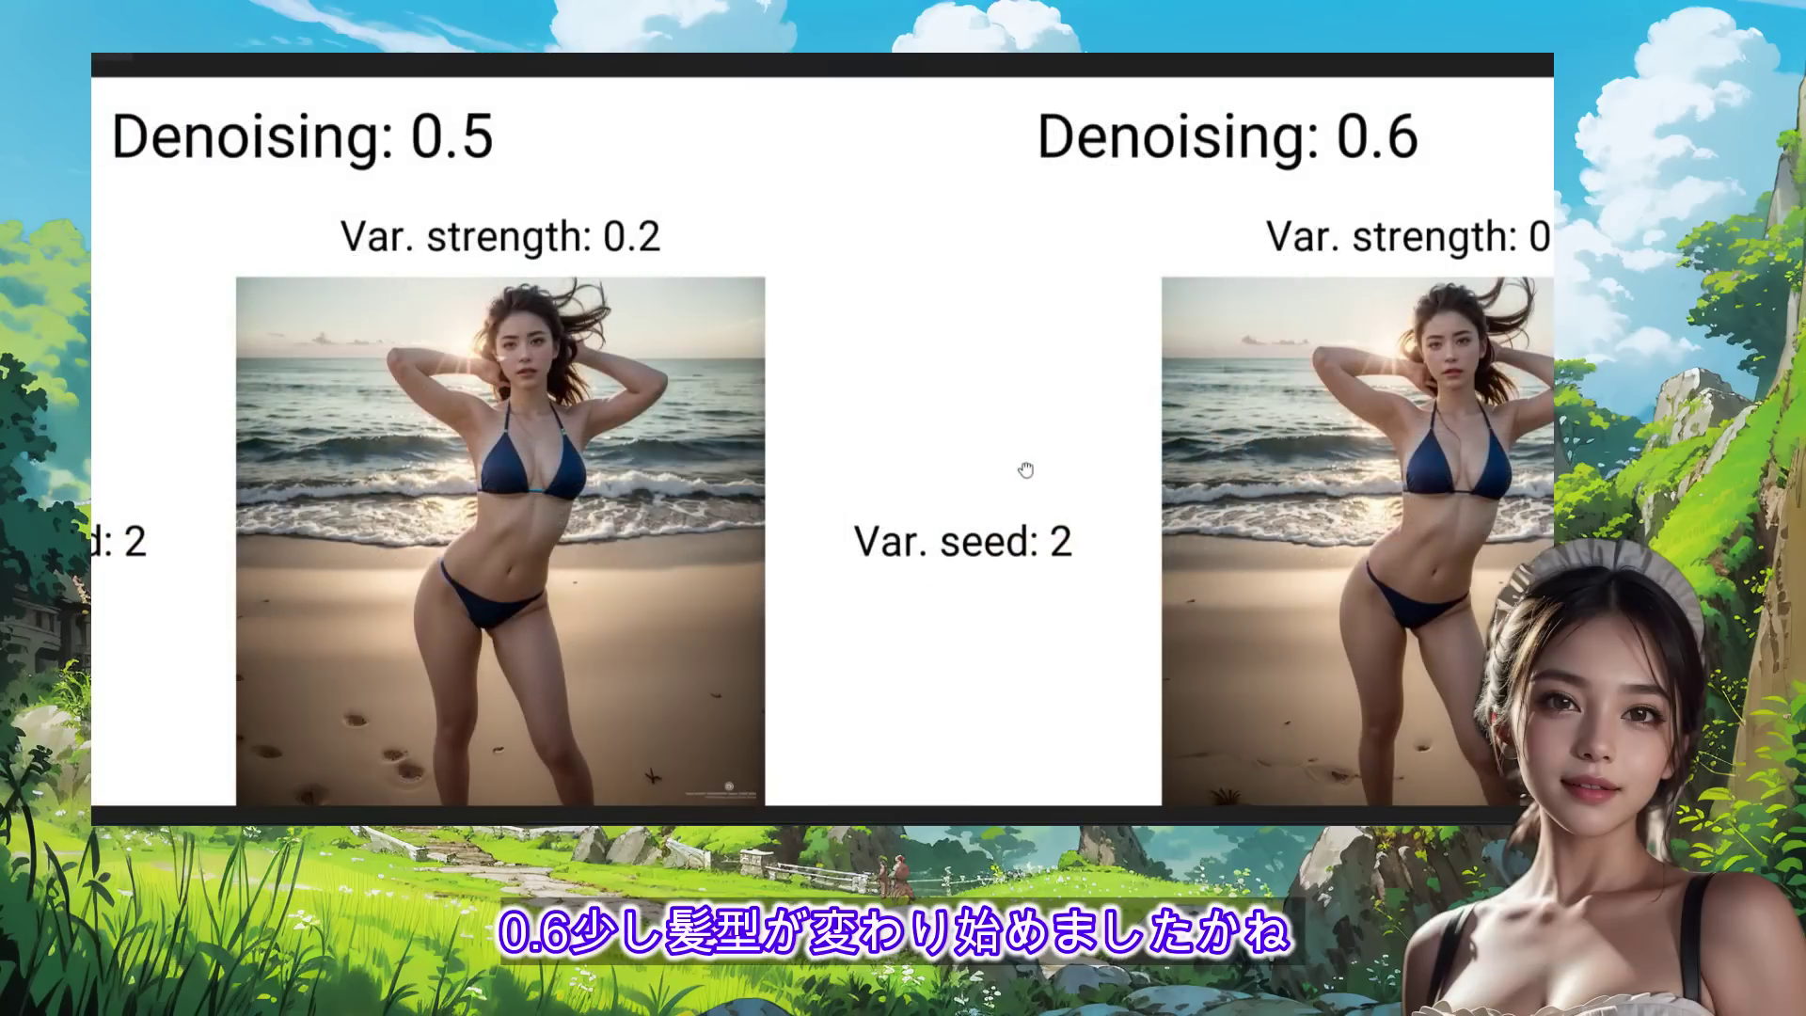
pyautogui.moveTo(1329, 462); pyautogui.dragTo(1212, 473)
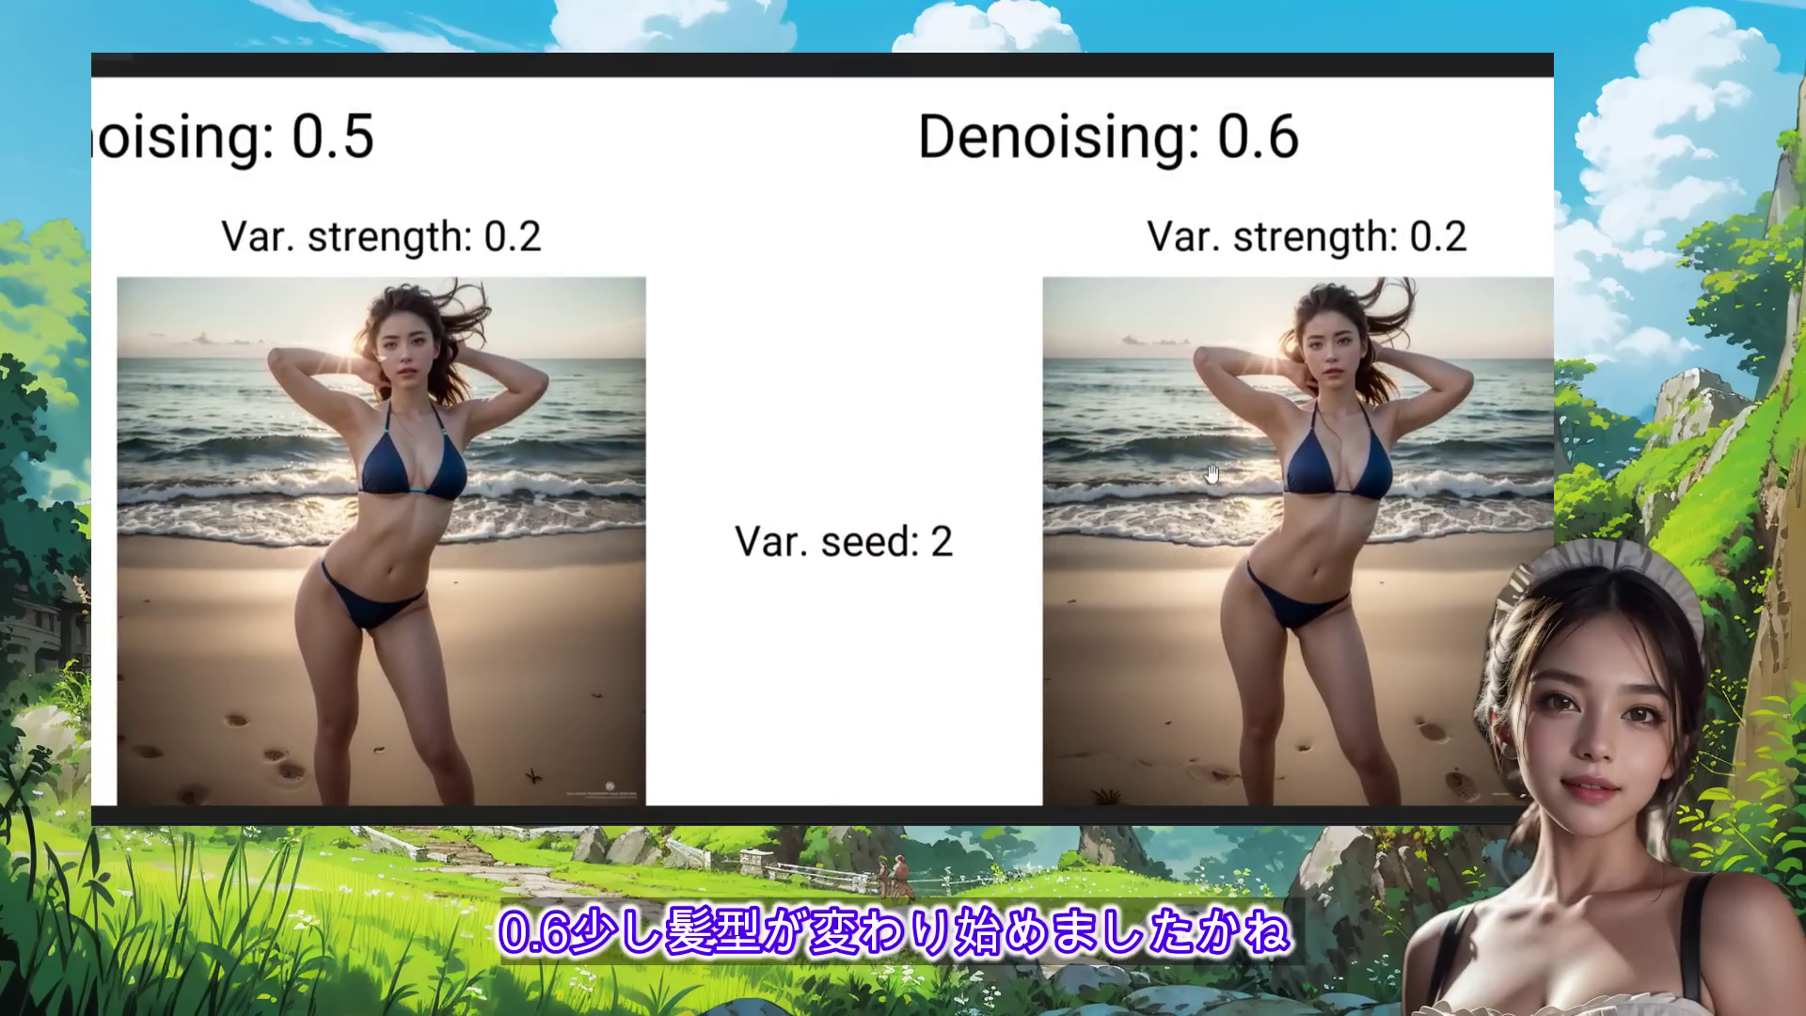
pyautogui.moveTo(1345, 477); pyautogui.dragTo(1331, 477)
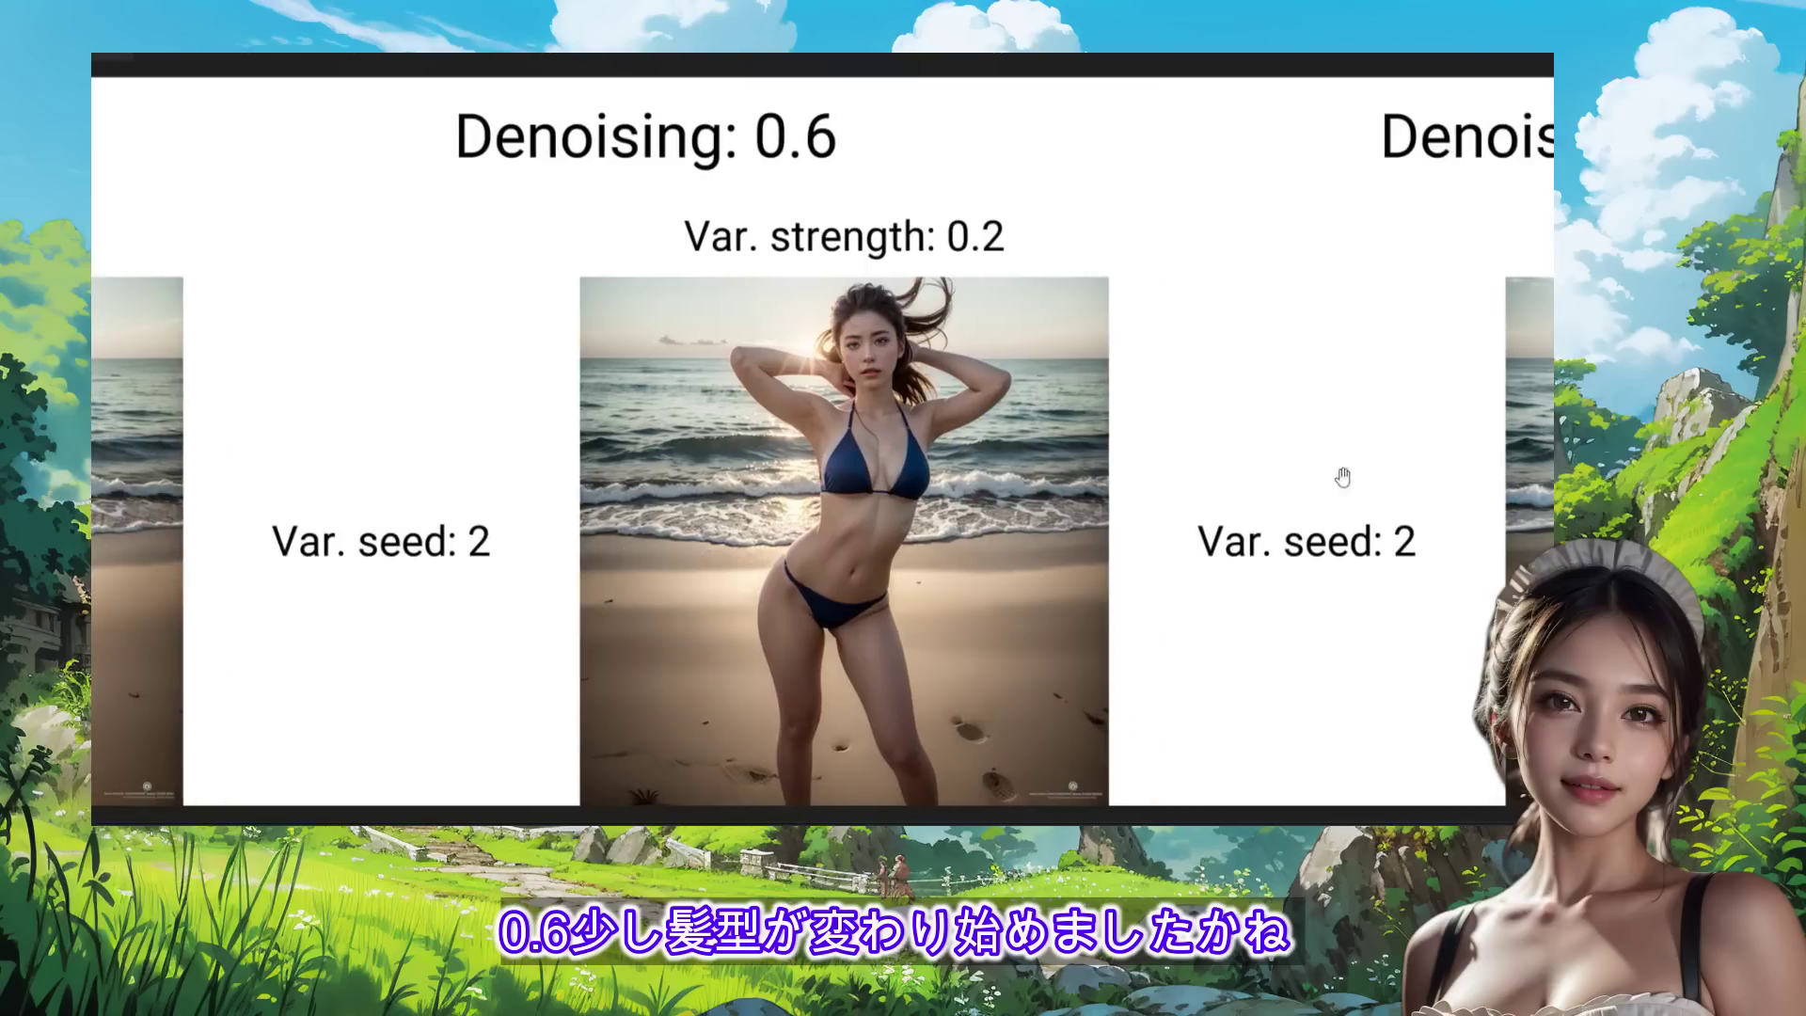
pyautogui.moveTo(1343, 476); pyautogui.dragTo(724, 463)
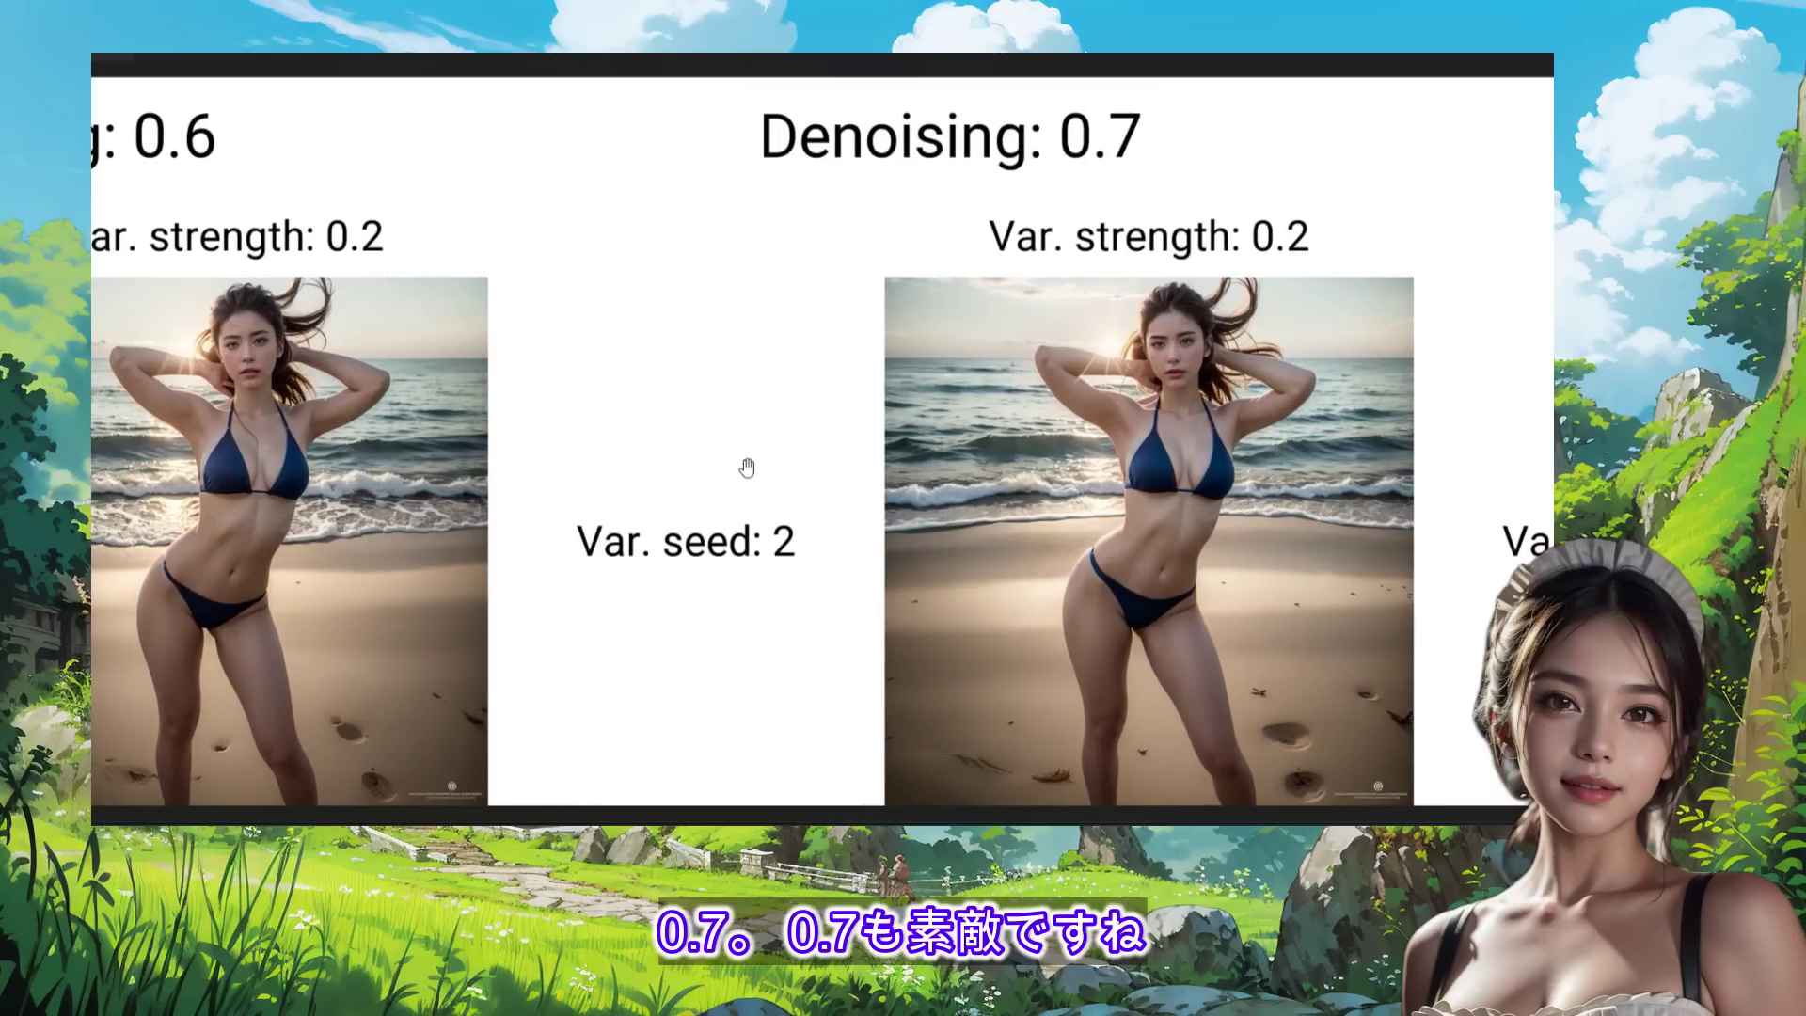
pyautogui.scroll(3, 1007, 465)
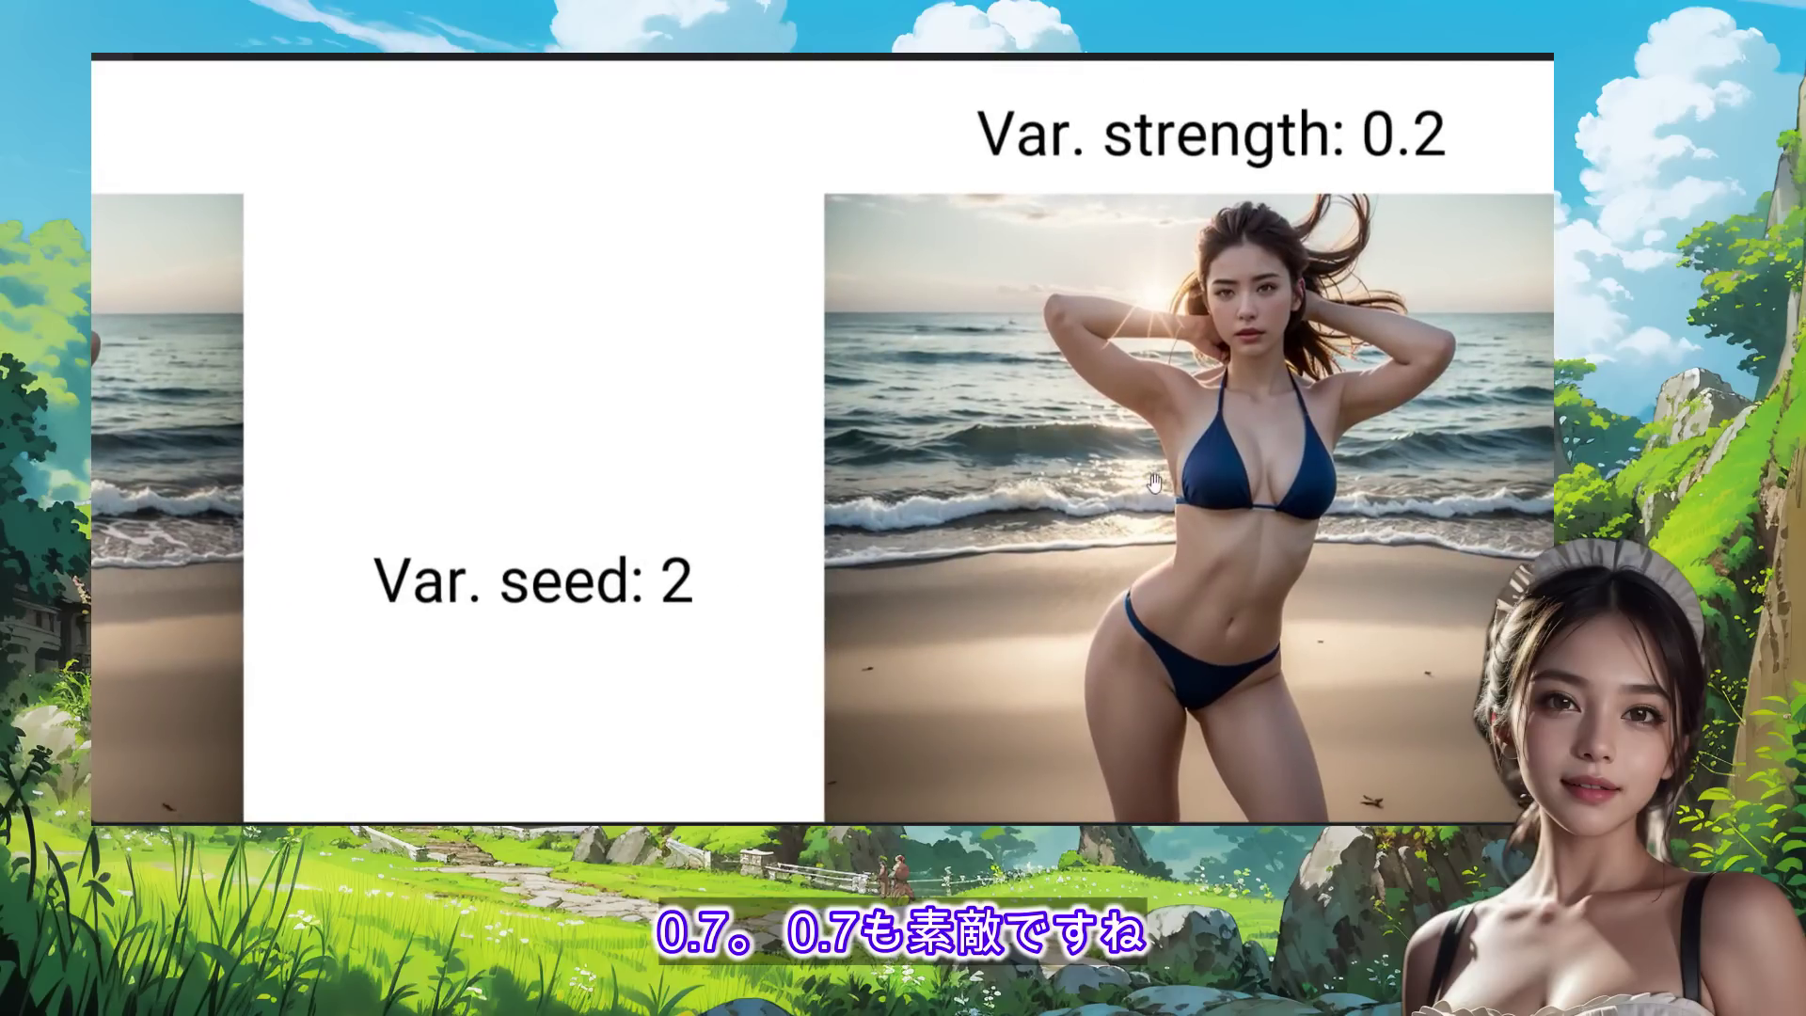
pyautogui.moveTo(1209, 508); pyautogui.dragTo(656, 491)
pyautogui.moveTo(916, 480); pyautogui.dragTo(1290, 493)
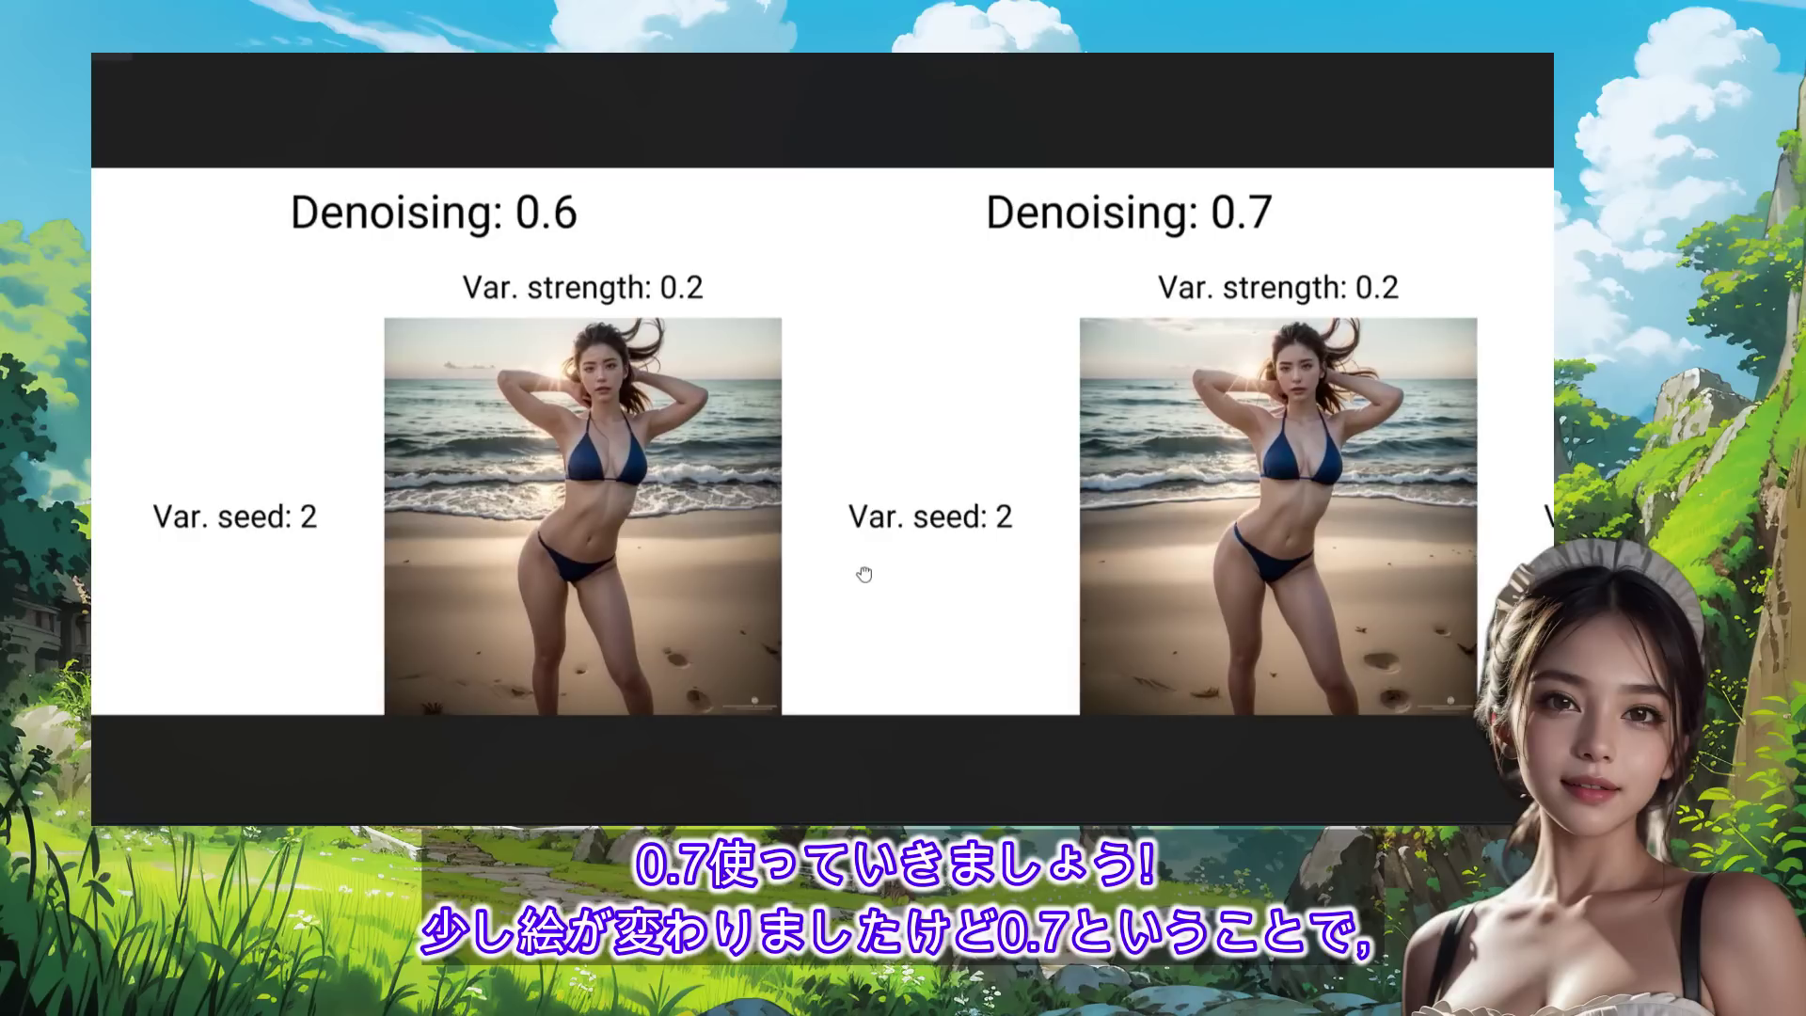
pyautogui.moveTo(864, 574); pyautogui.dragTo(547, 578)
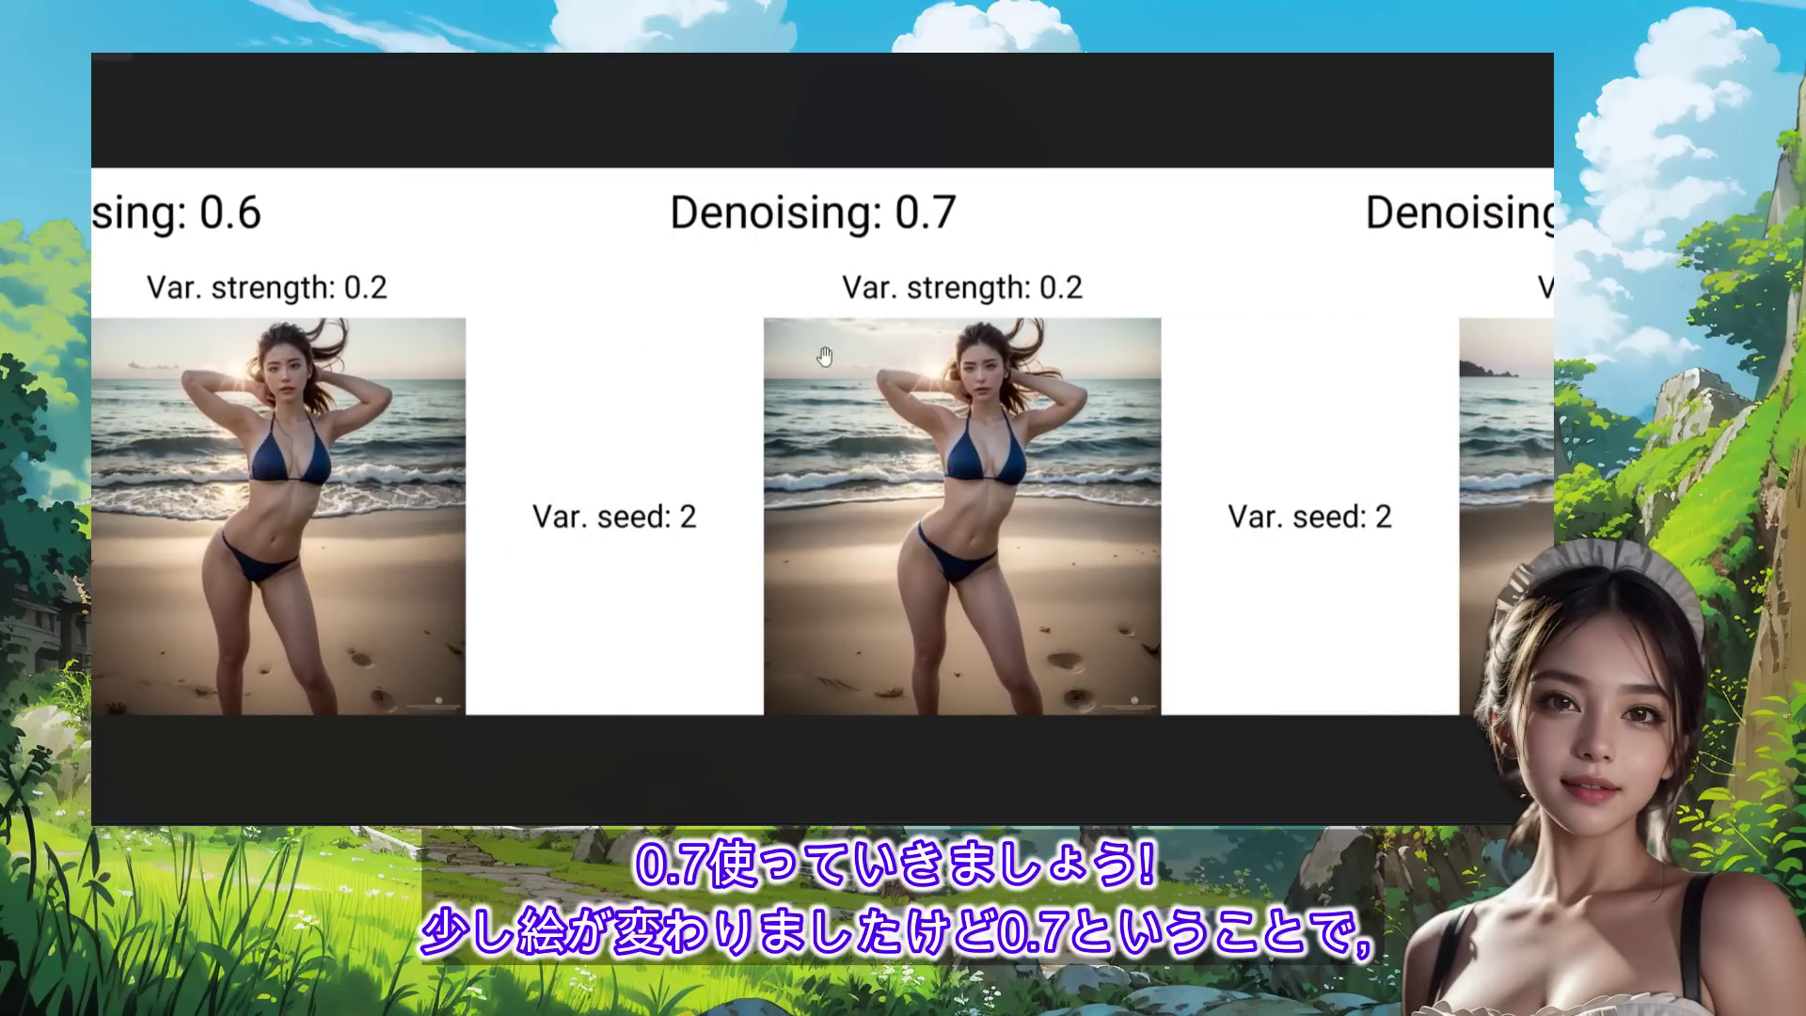
# Set the Hires. fix denoising strength to 0.7.
pyautogui.scroll(3, 950, 499)
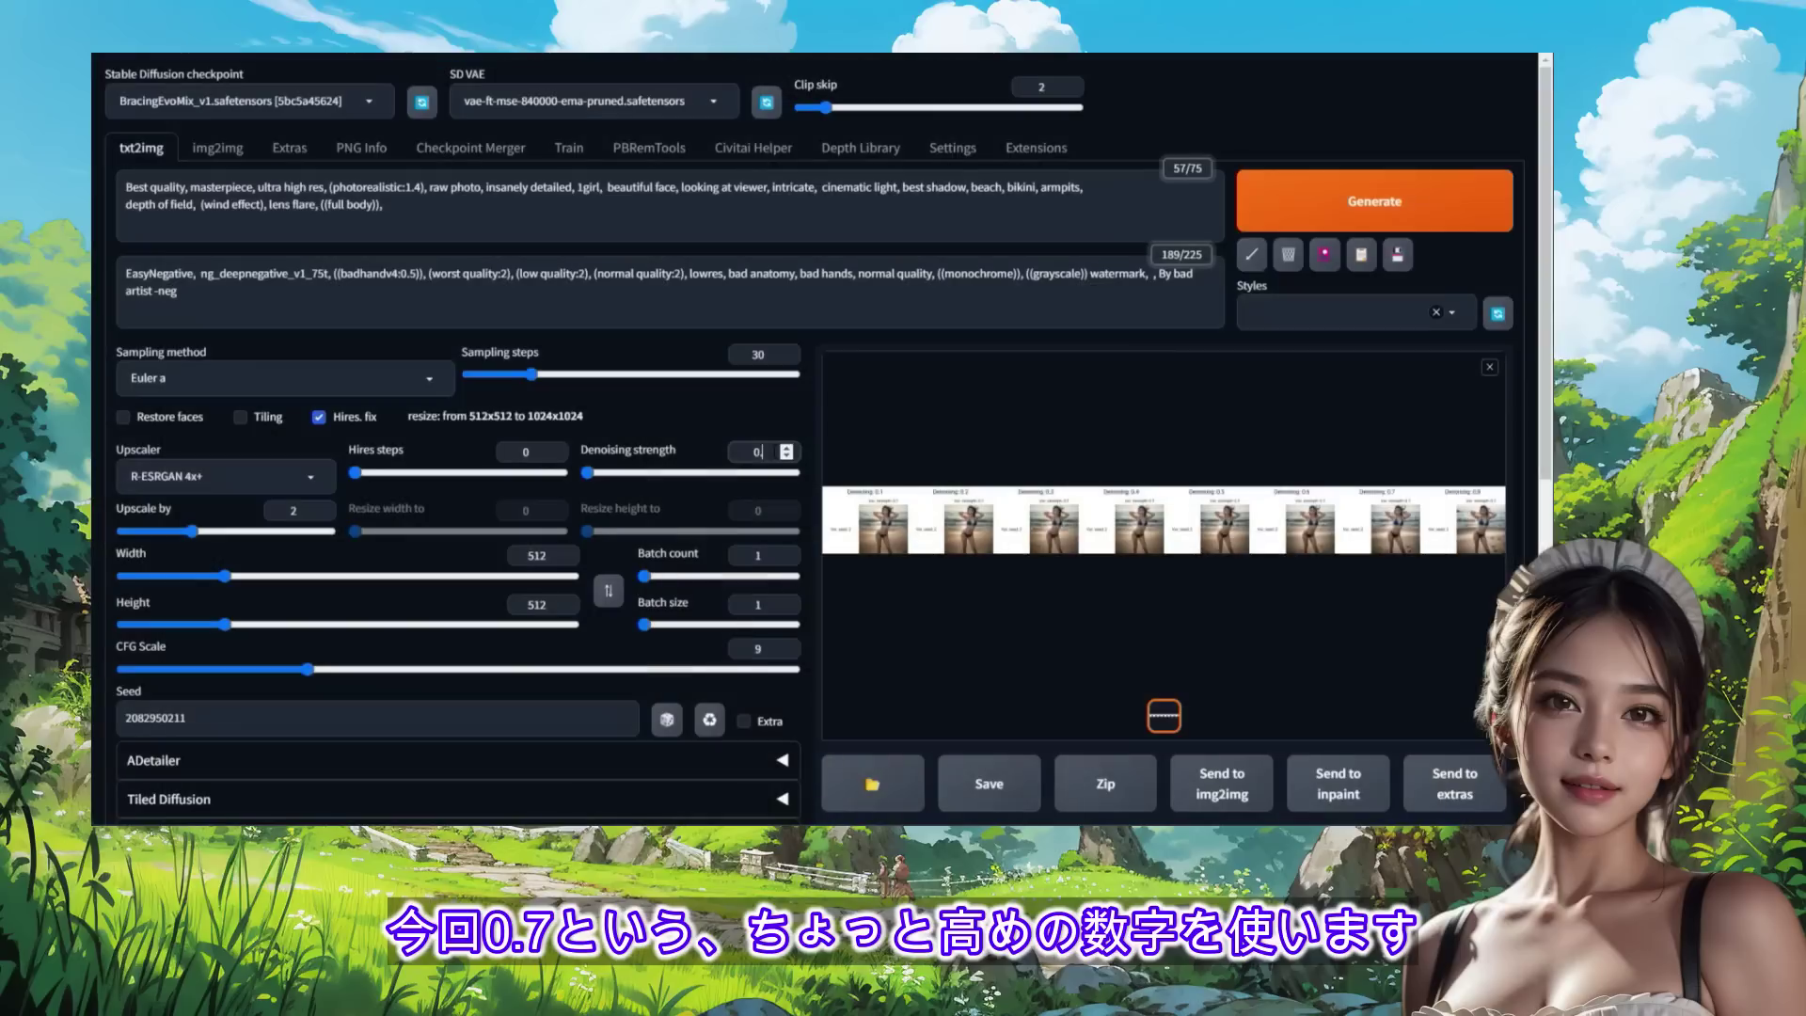
pyautogui.write('7')
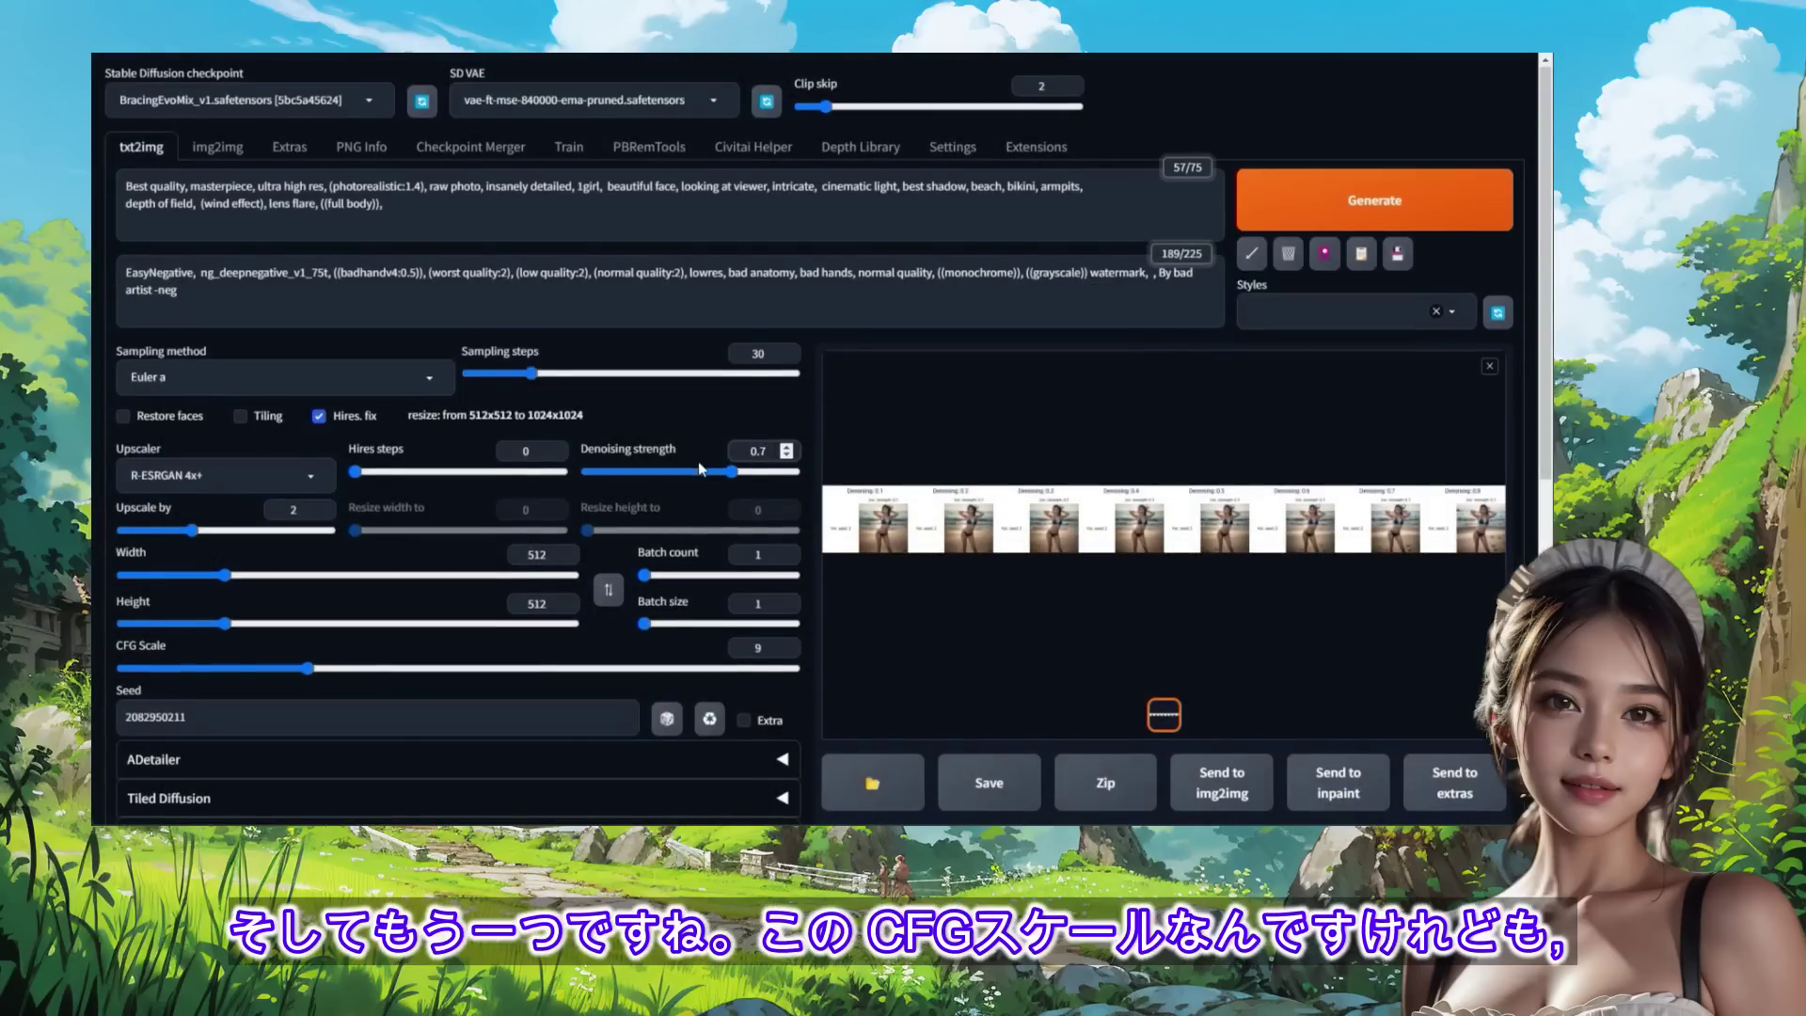
# Set the plot's Z axis to CFG Scale with the values 3-15[13] and generate the comparison grid.
pyautogui.scroll(-2, 698, 461)
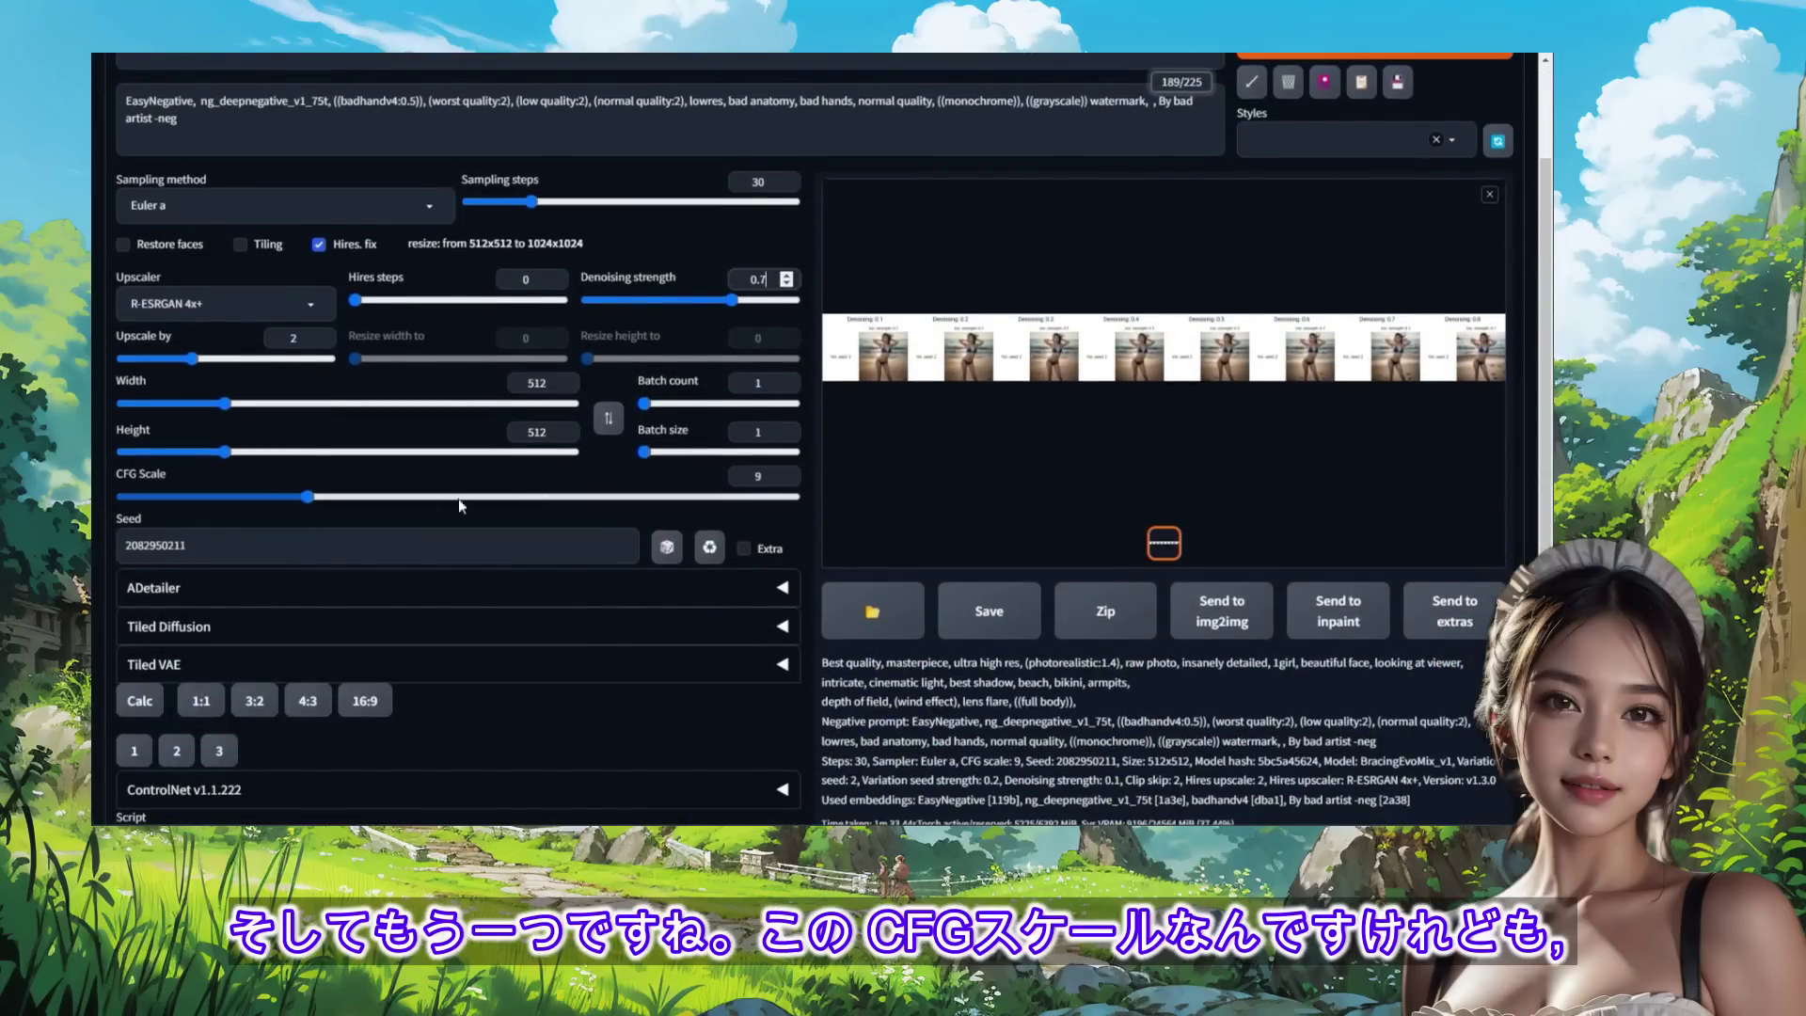
pyautogui.scroll(2, 544, 499)
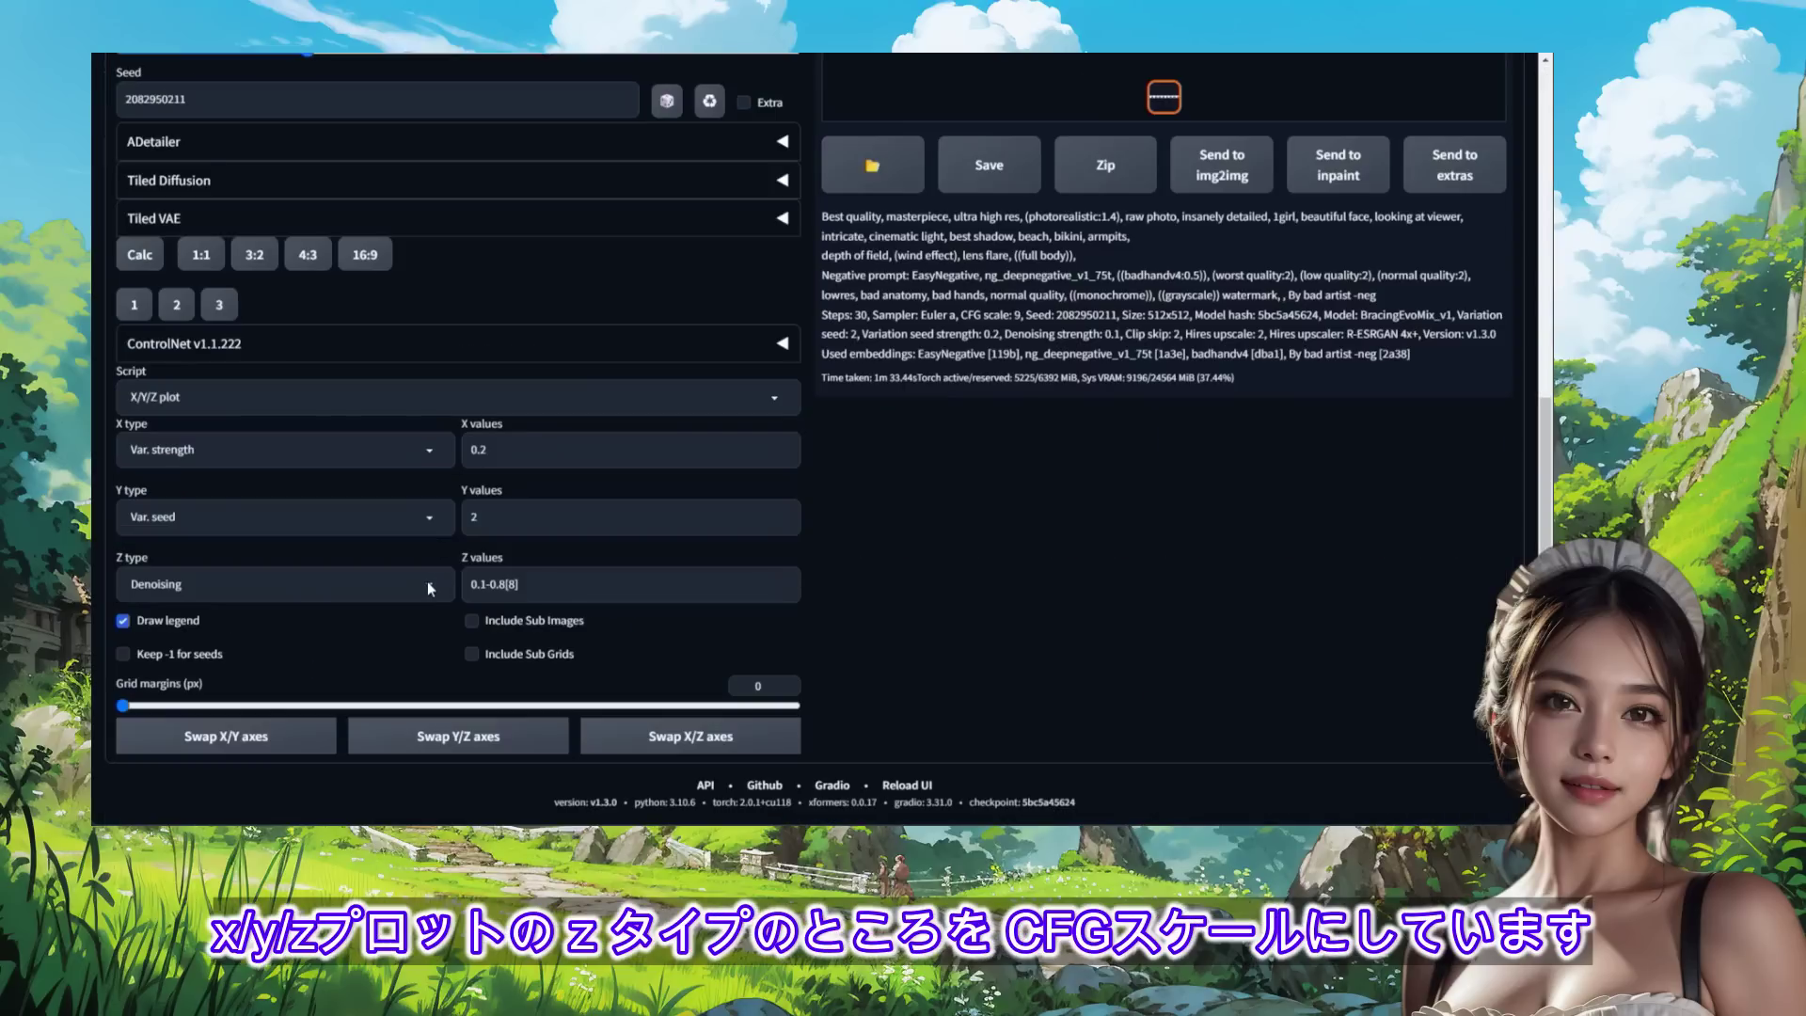
pyautogui.click(427, 583)
pyautogui.scroll(10, 330, 424)
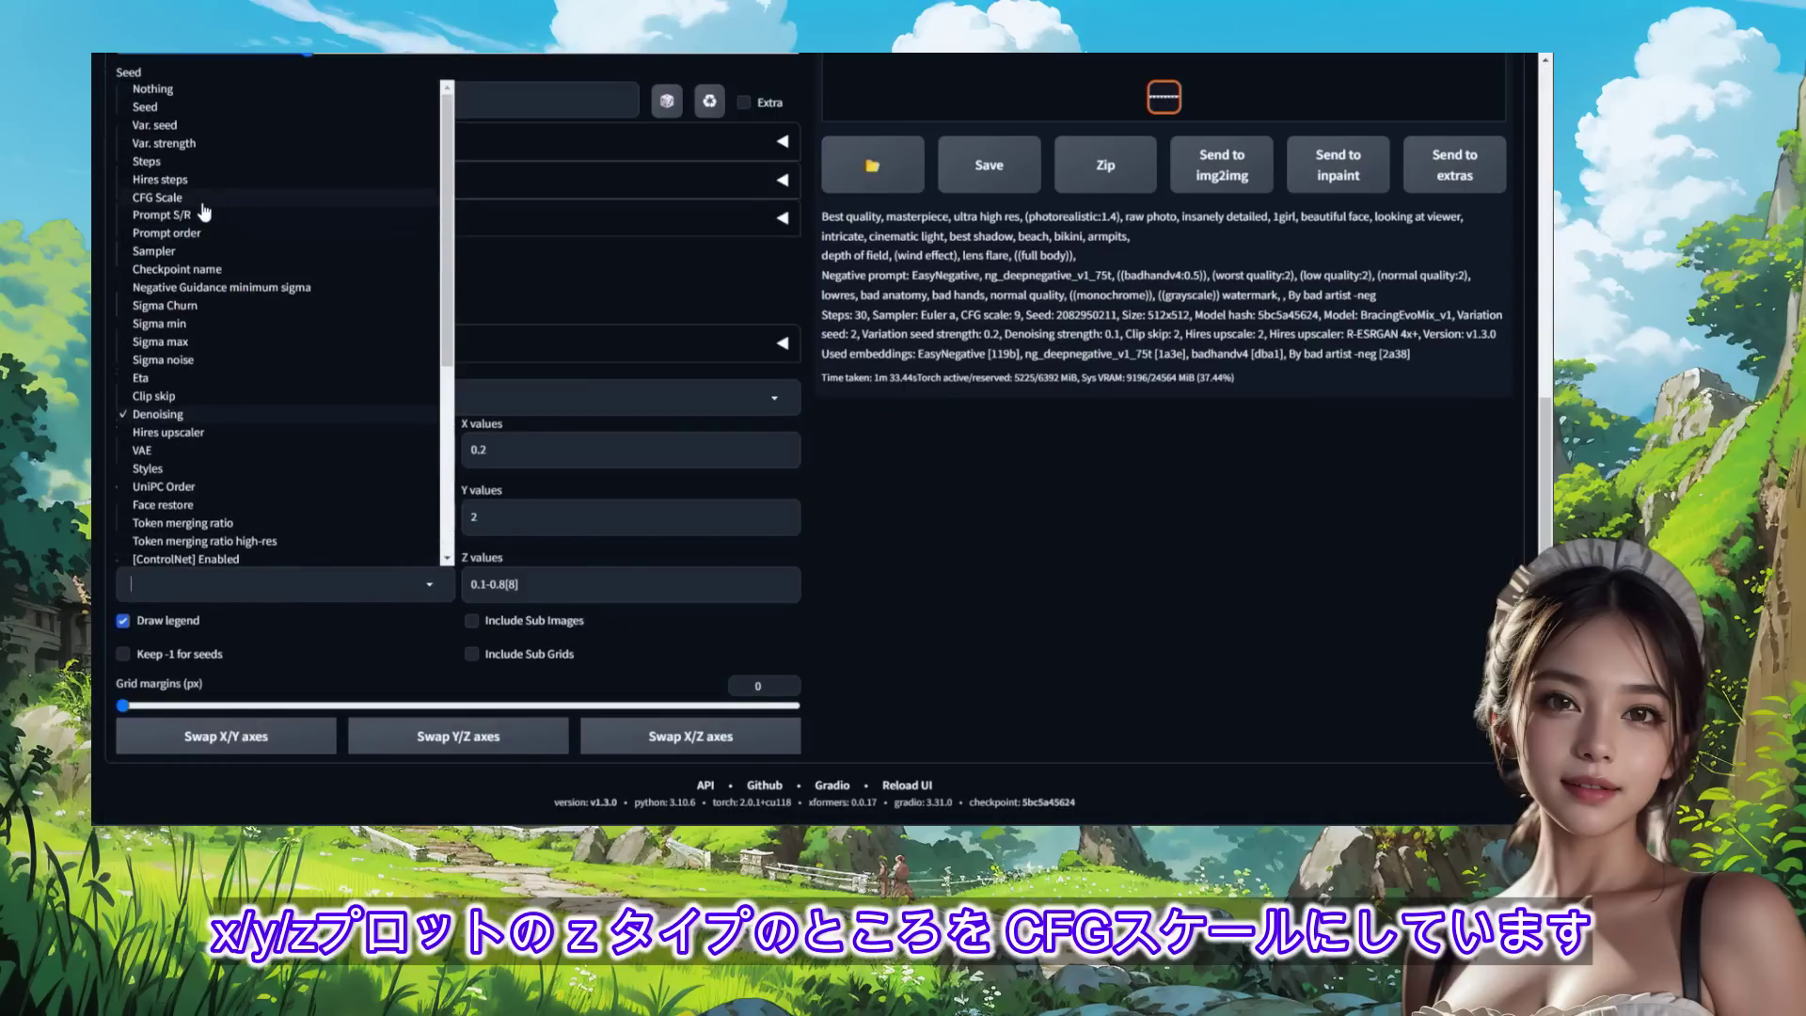
pyautogui.click(205, 211)
pyautogui.press('Tab')
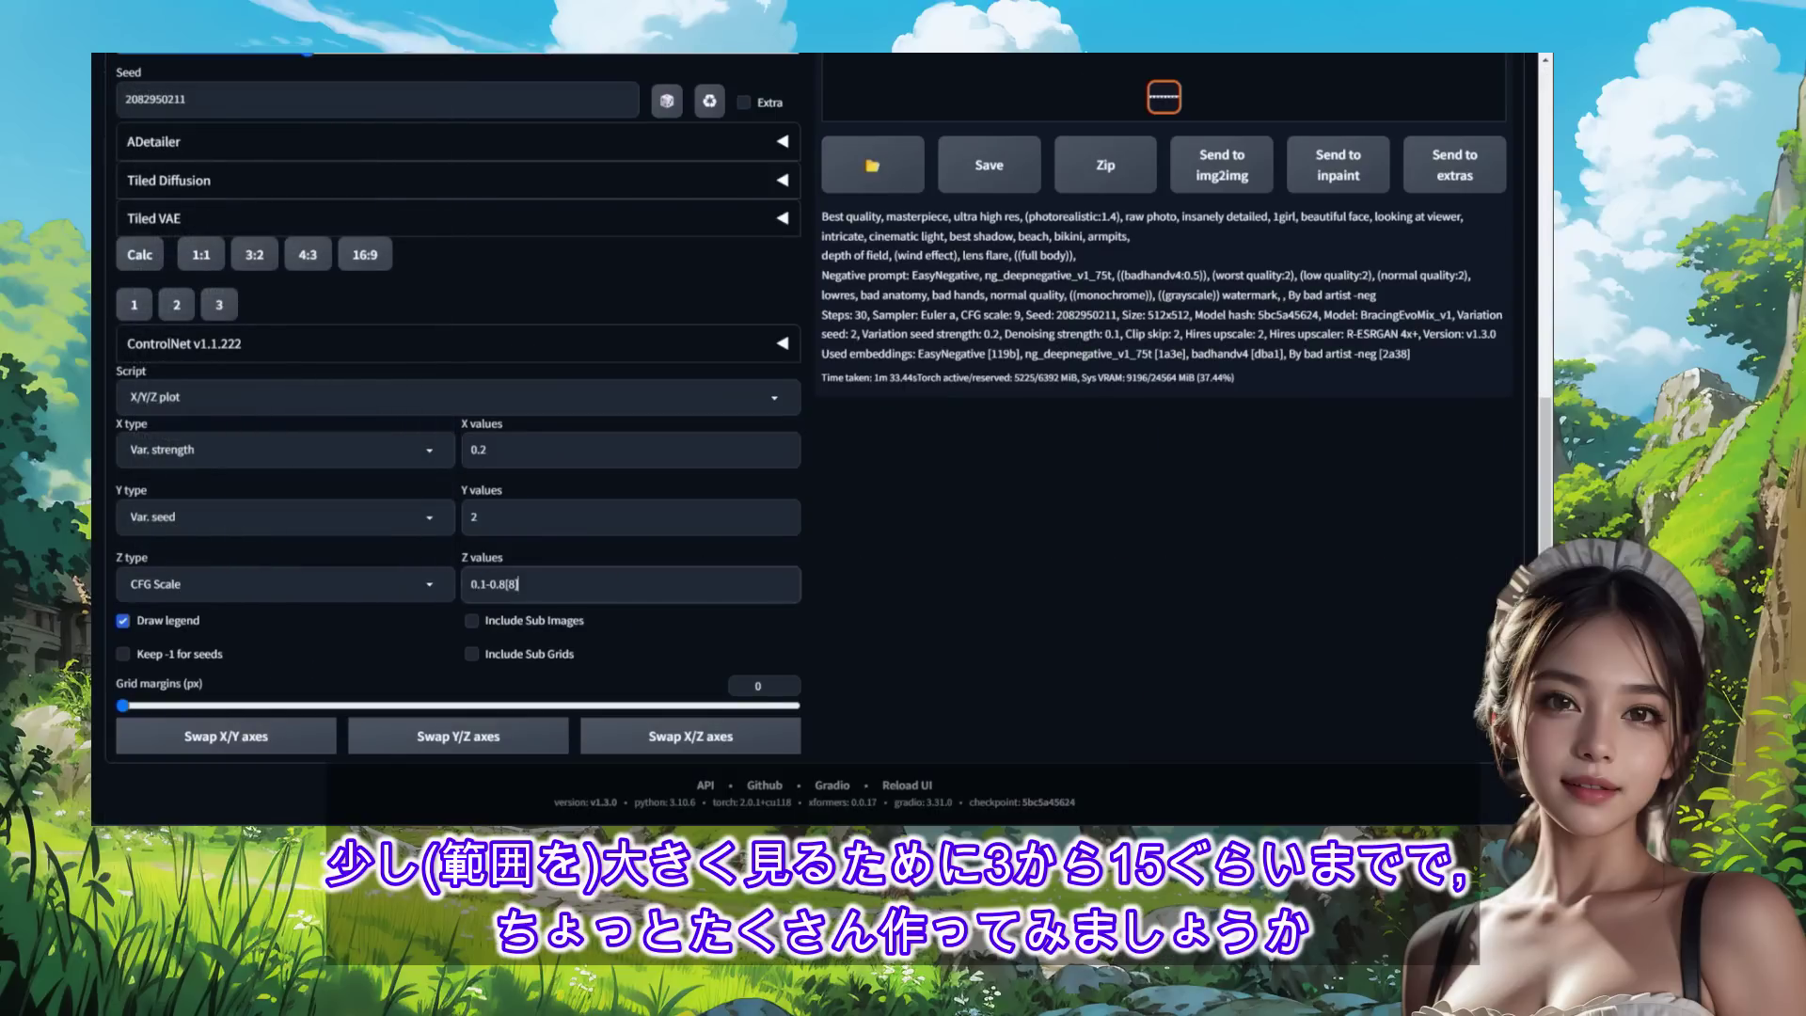
pyautogui.write('3-15[13]')
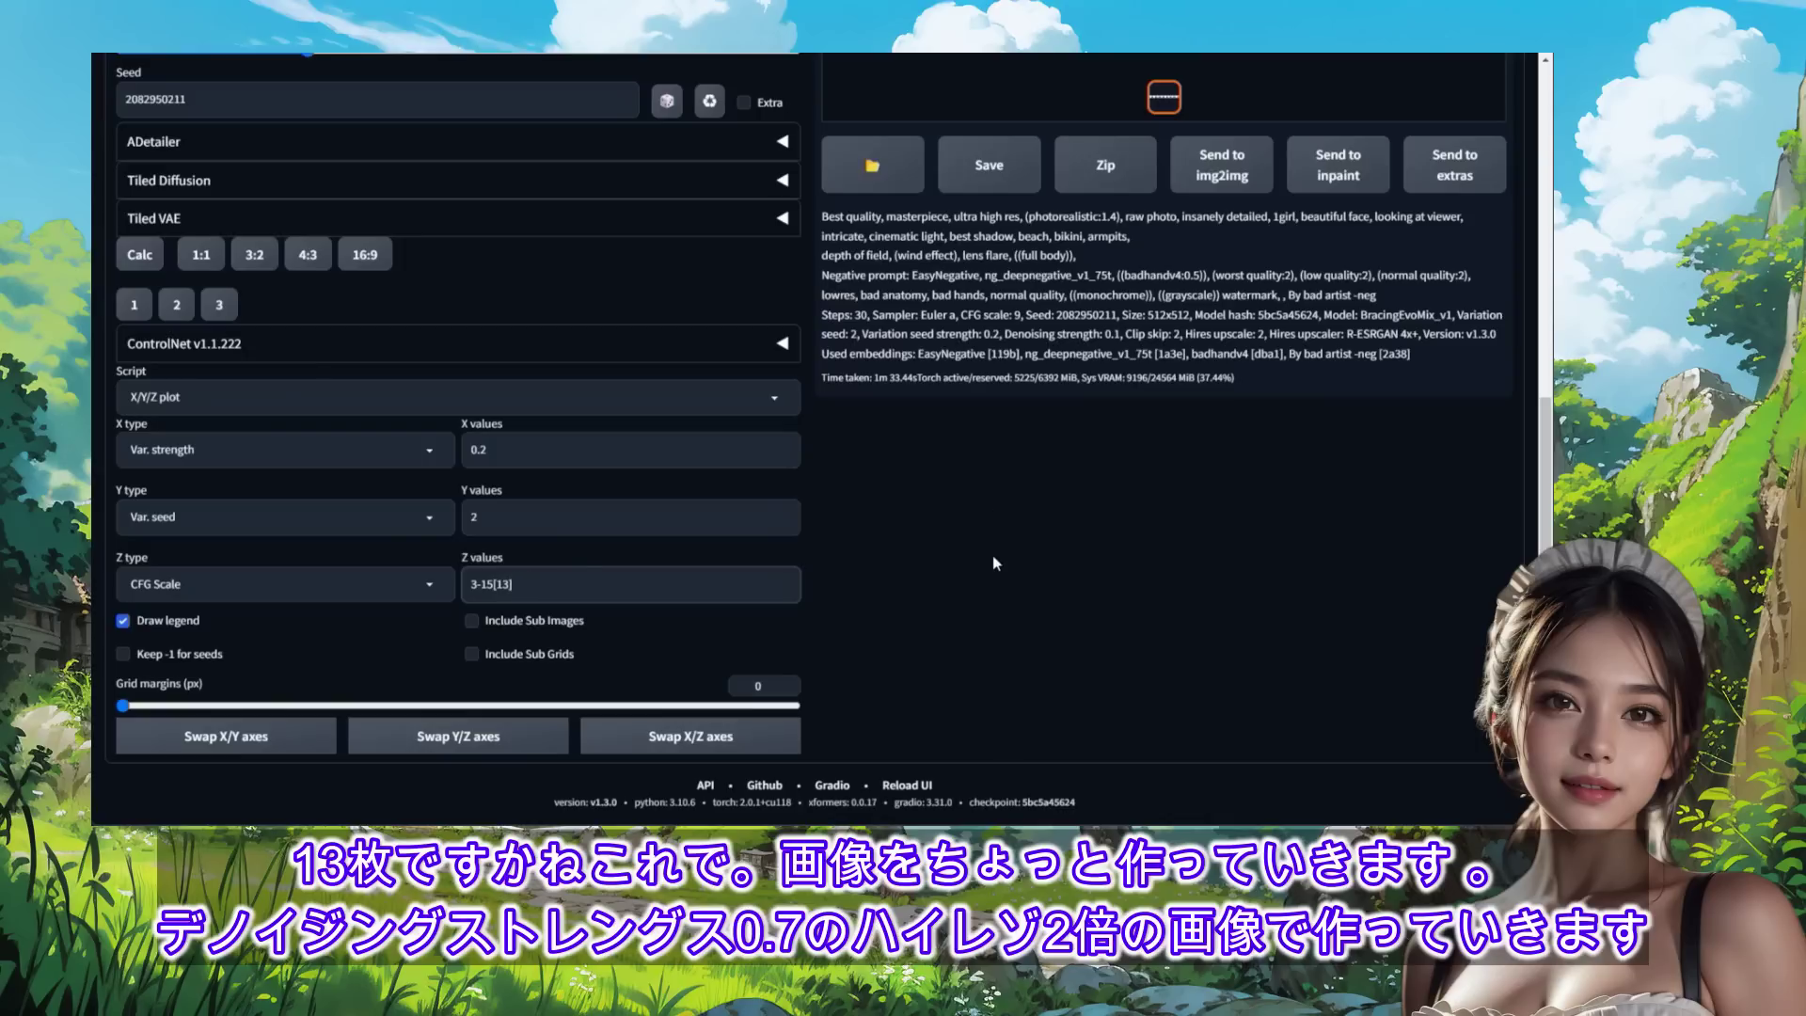
pyautogui.scroll(5, 991, 554)
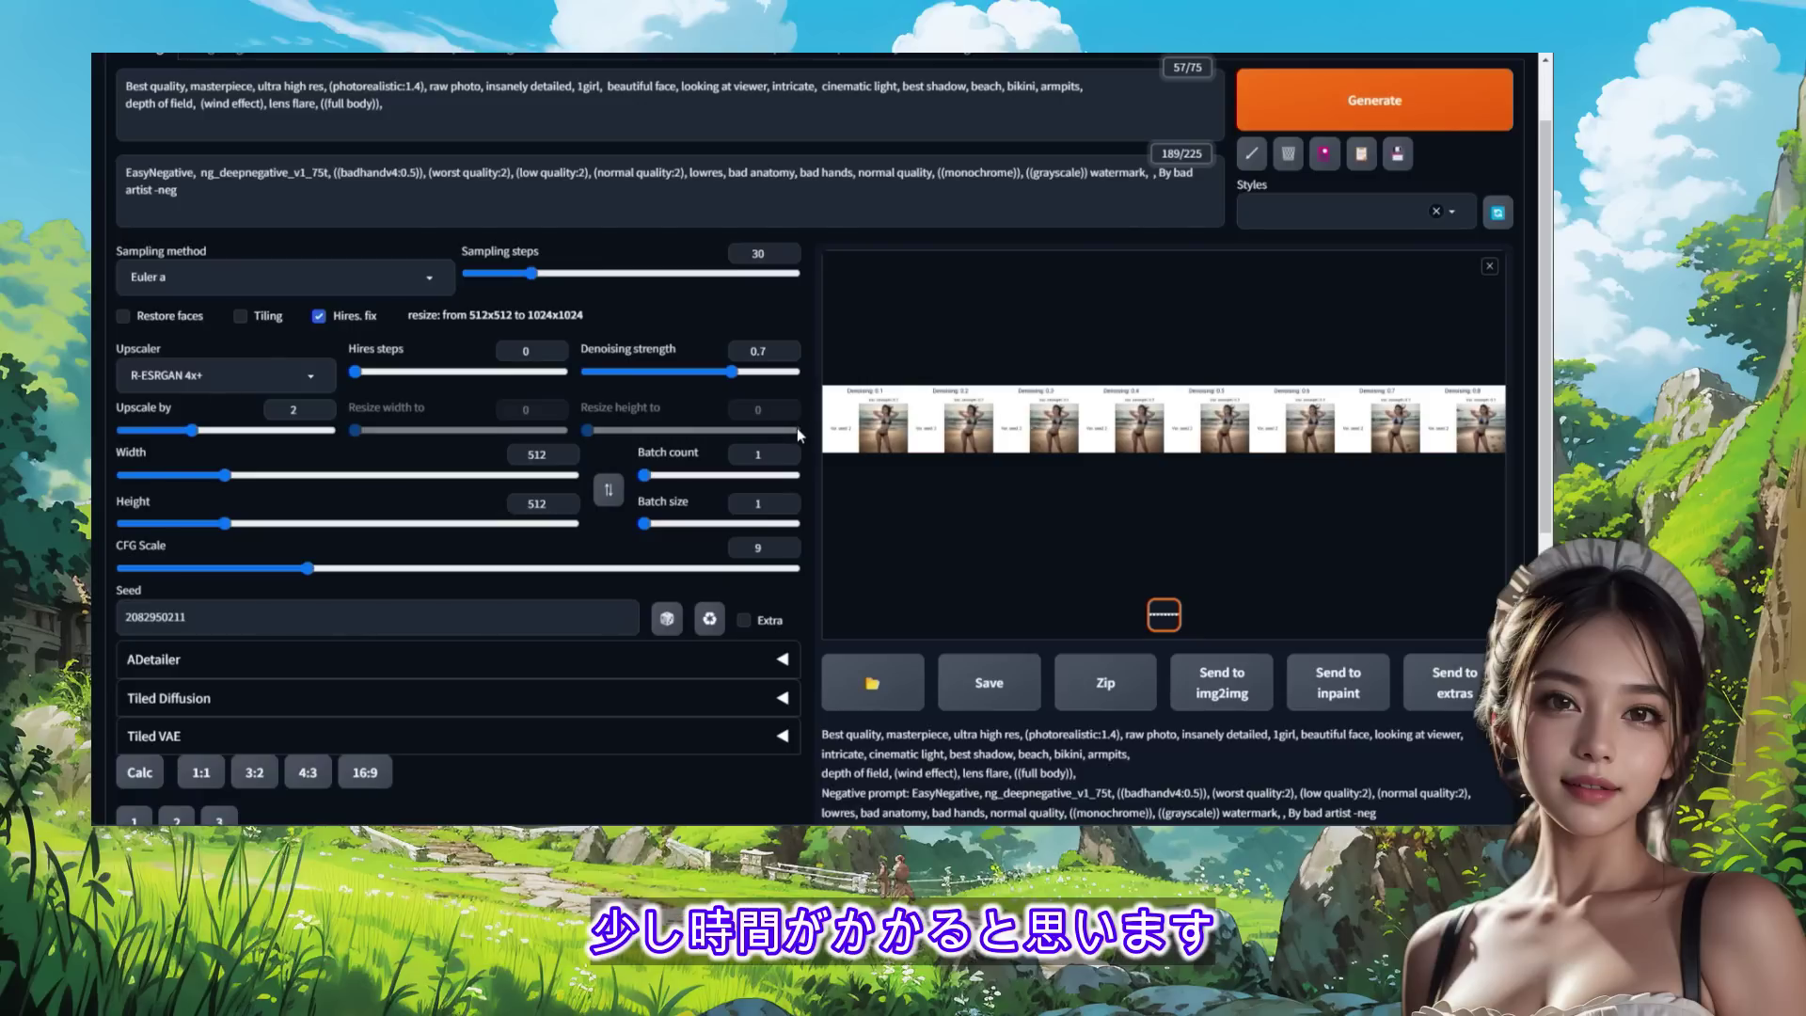
pyautogui.click(1374, 100)
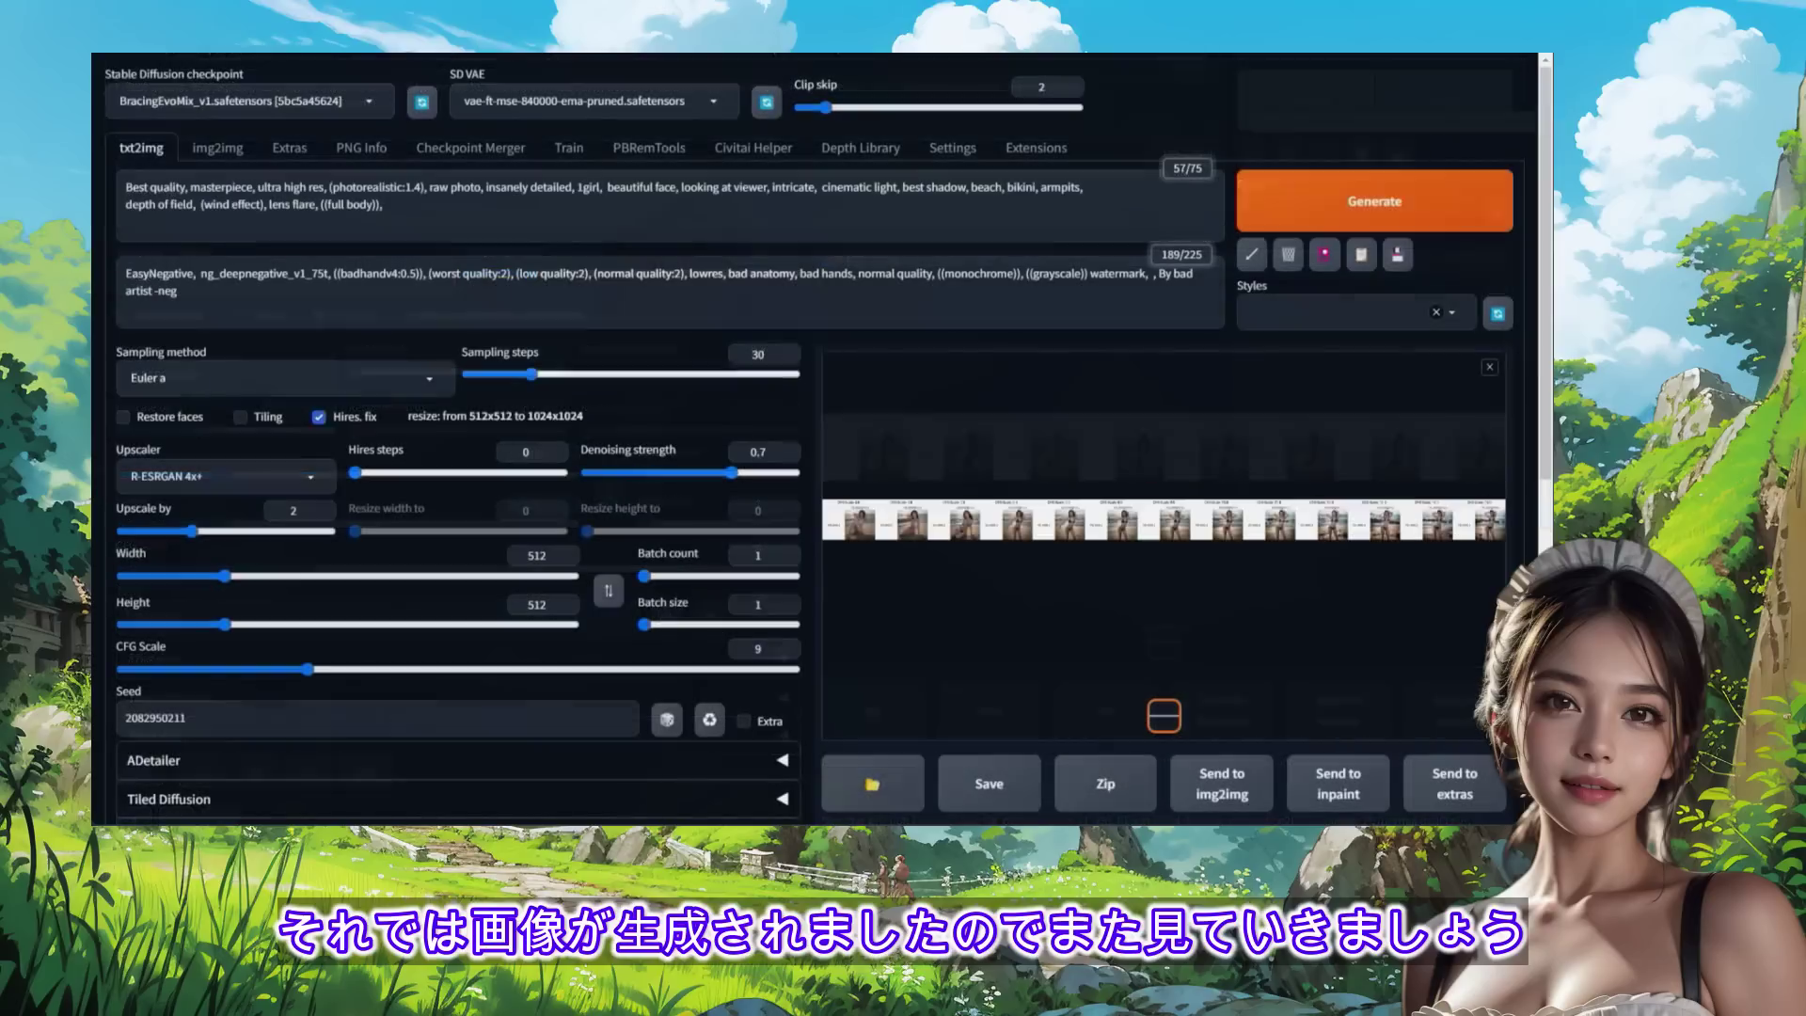